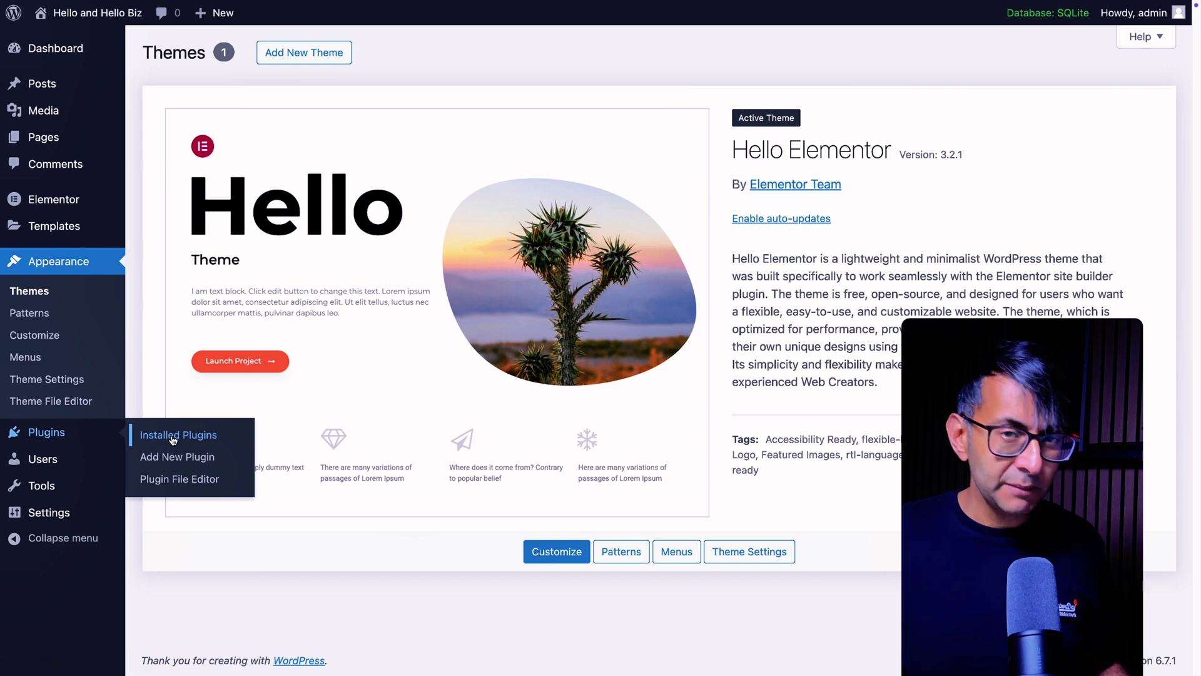
- Check the installed plugins, and open the Hello Theme Header settings through the customizer's Header & Footer section
{"action": "left_click", "coordinate": [173, 439]}
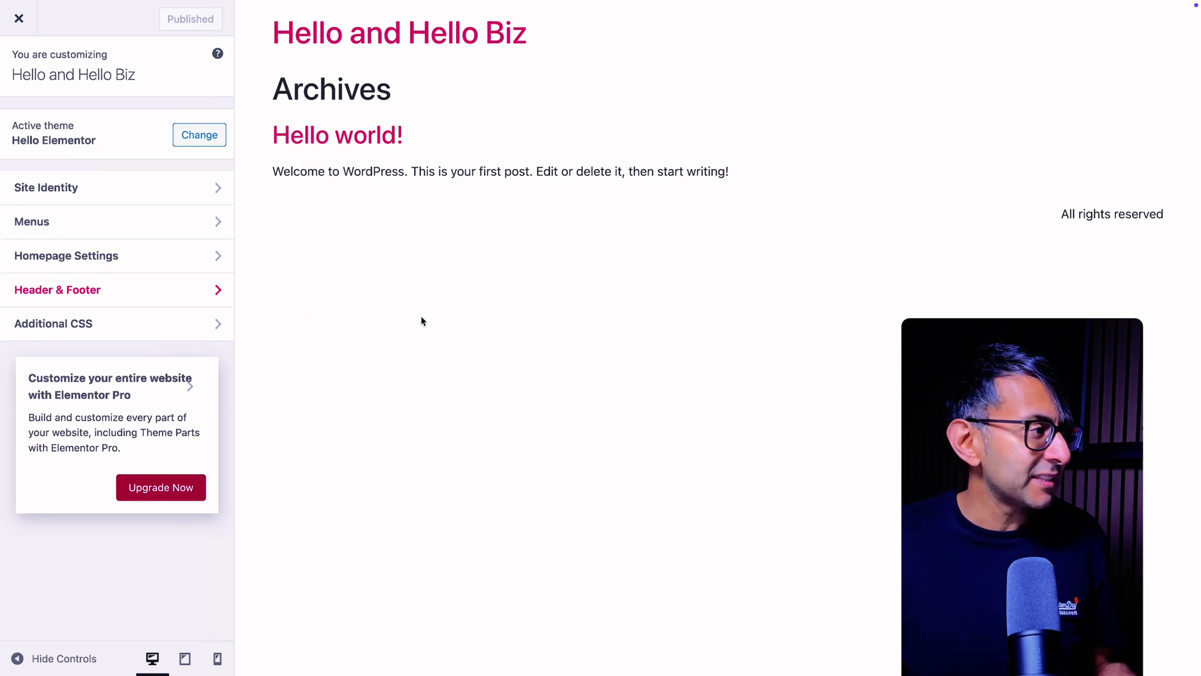
{"action": "left_click", "coordinate": [206, 294]}
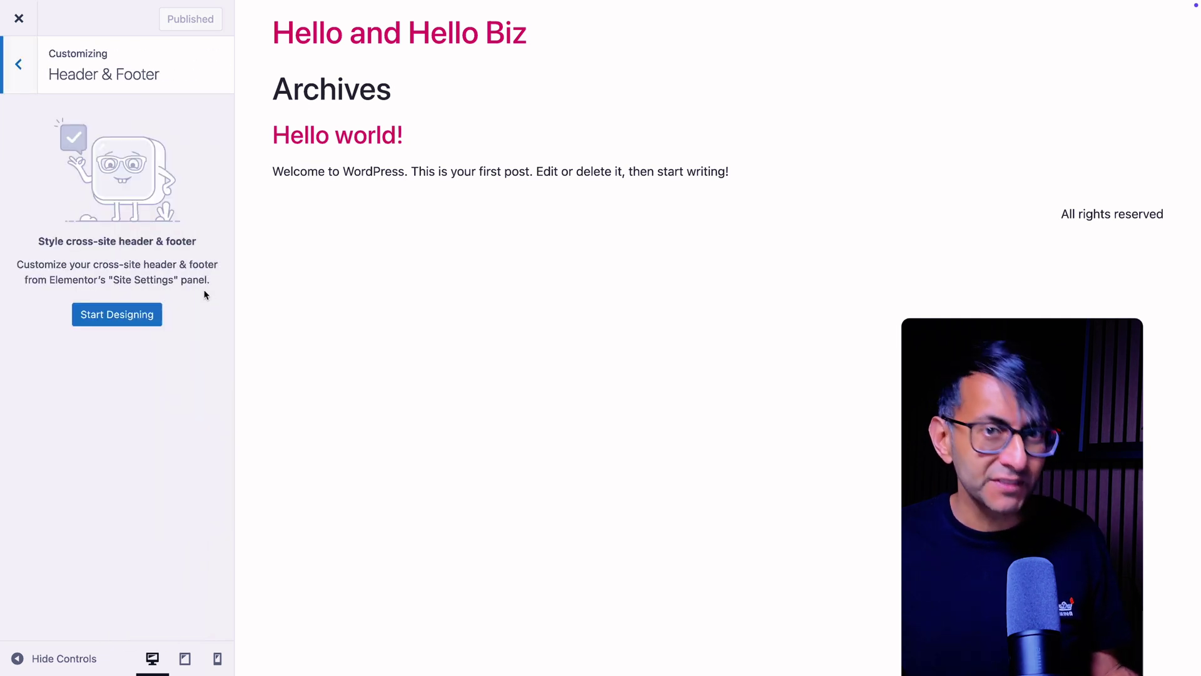
{"action": "left_click", "coordinate": [123, 319]}
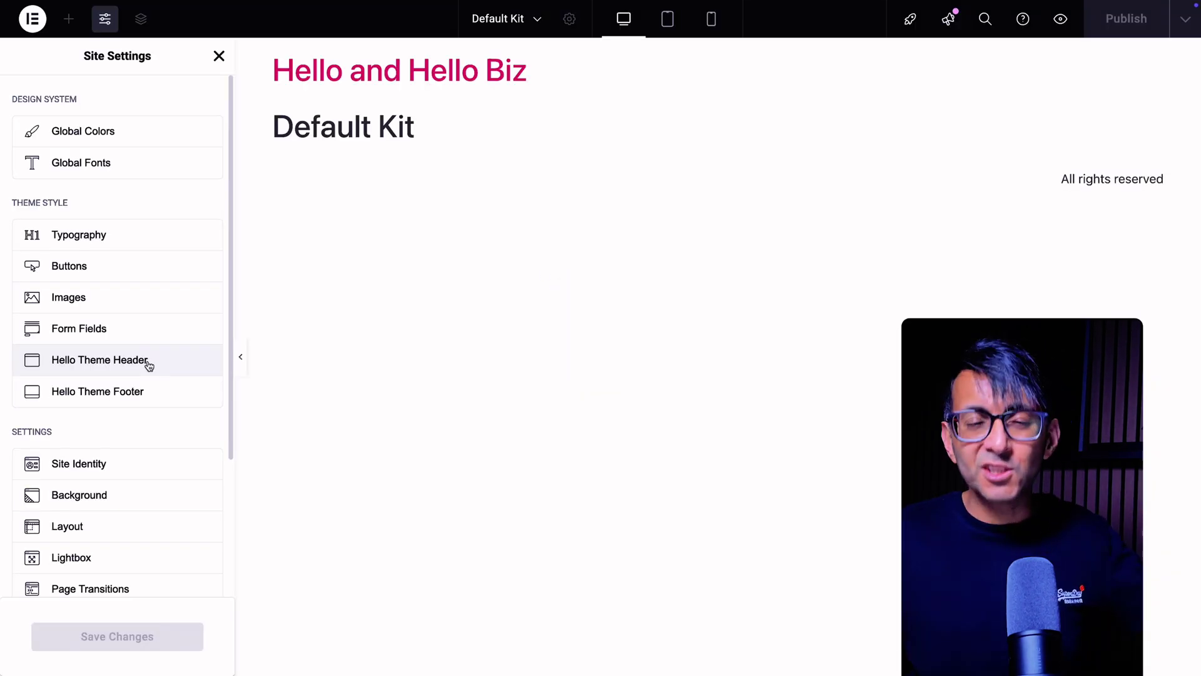
{"action": "left_click", "coordinate": [145, 366]}
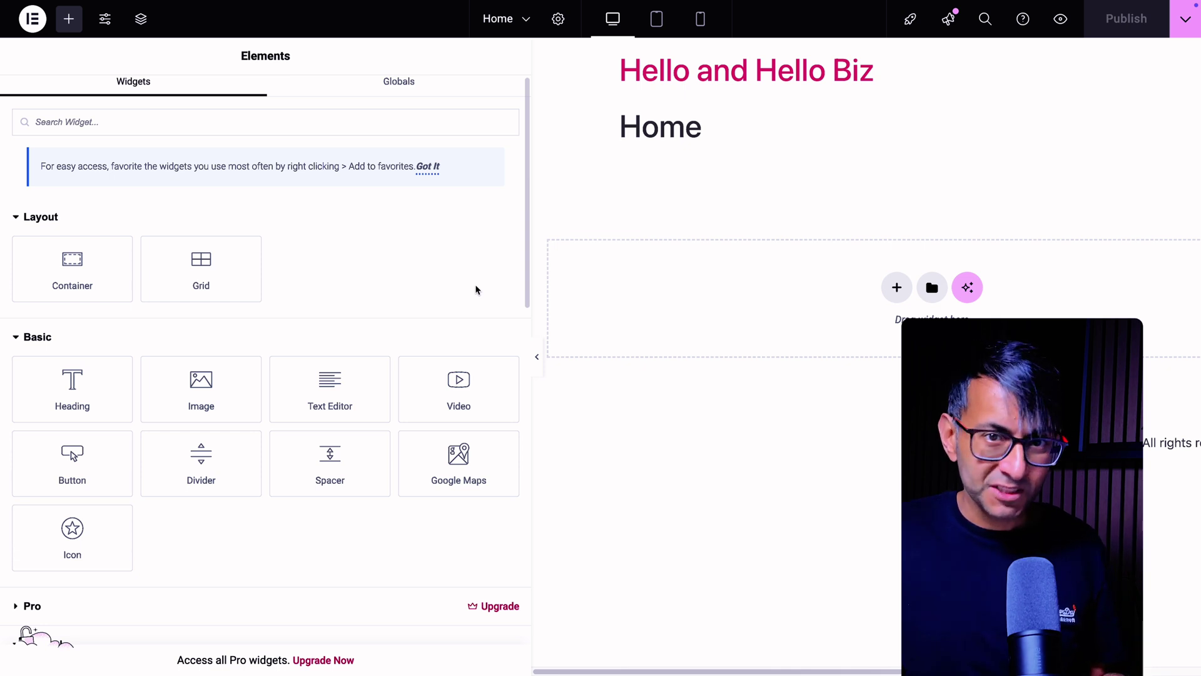
- Examine the widgets available for the Home page in the Elements library, including the expanded Pro group
{"action": "scroll", "coordinate": [337, 299], "scroll_direction": "down", "scroll_amount": 2}
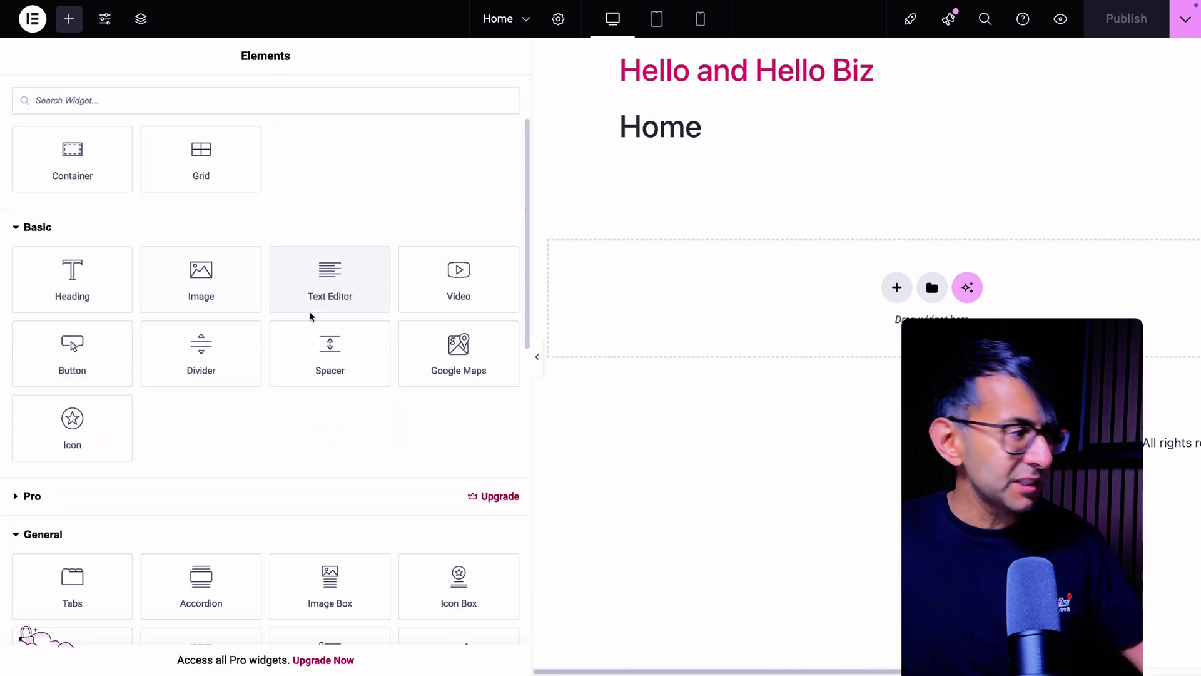
{"action": "scroll", "coordinate": [332, 311], "scroll_direction": "down", "scroll_amount": 8}
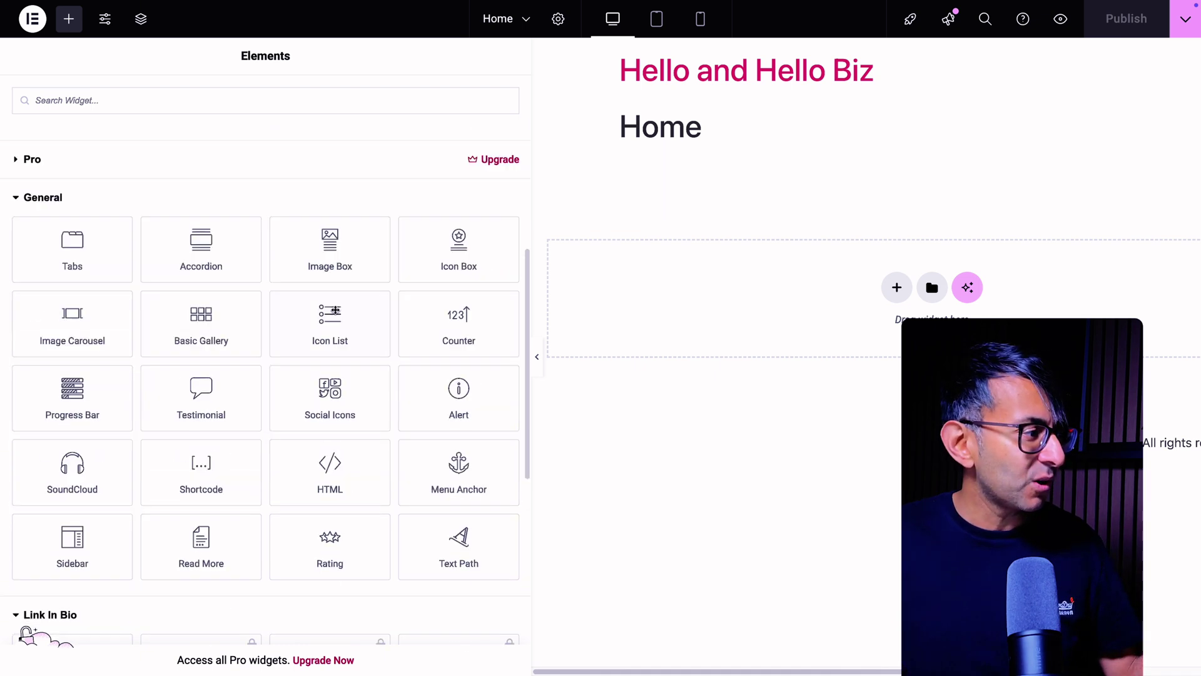
{"action": "scroll", "coordinate": [336, 313], "scroll_direction": "up", "scroll_amount": 2}
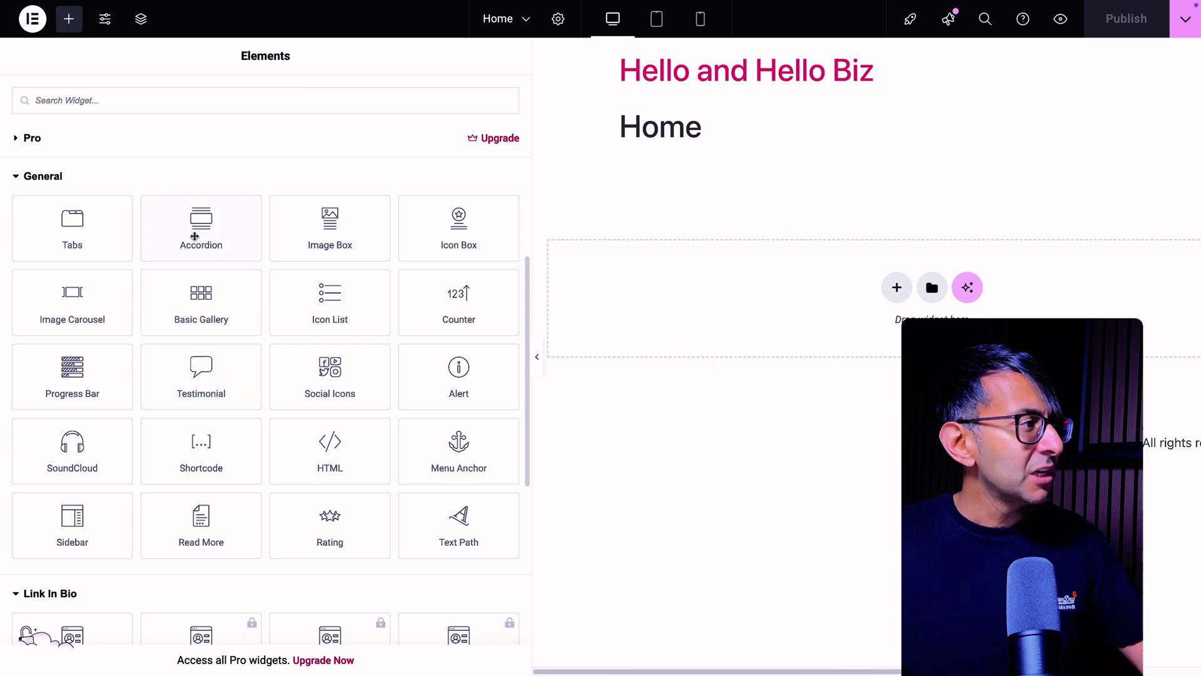
{"action": "left_click", "coordinate": [13, 143]}
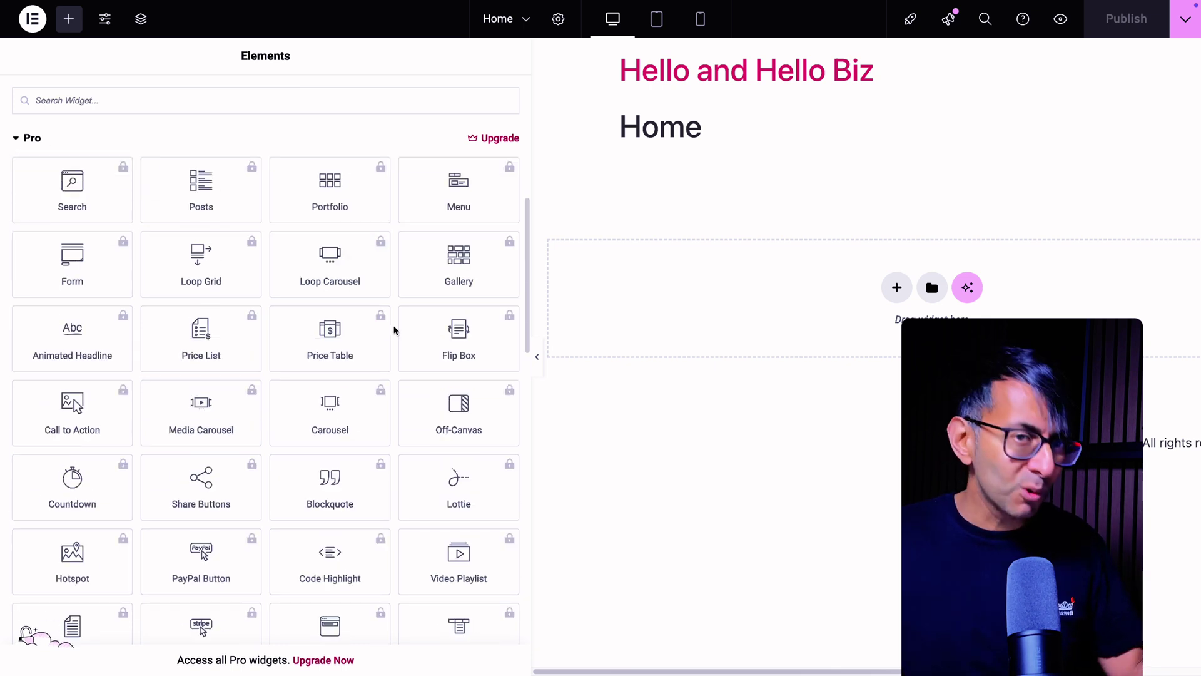
{"action": "scroll", "coordinate": [382, 331], "scroll_direction": "down", "scroll_amount": 1}
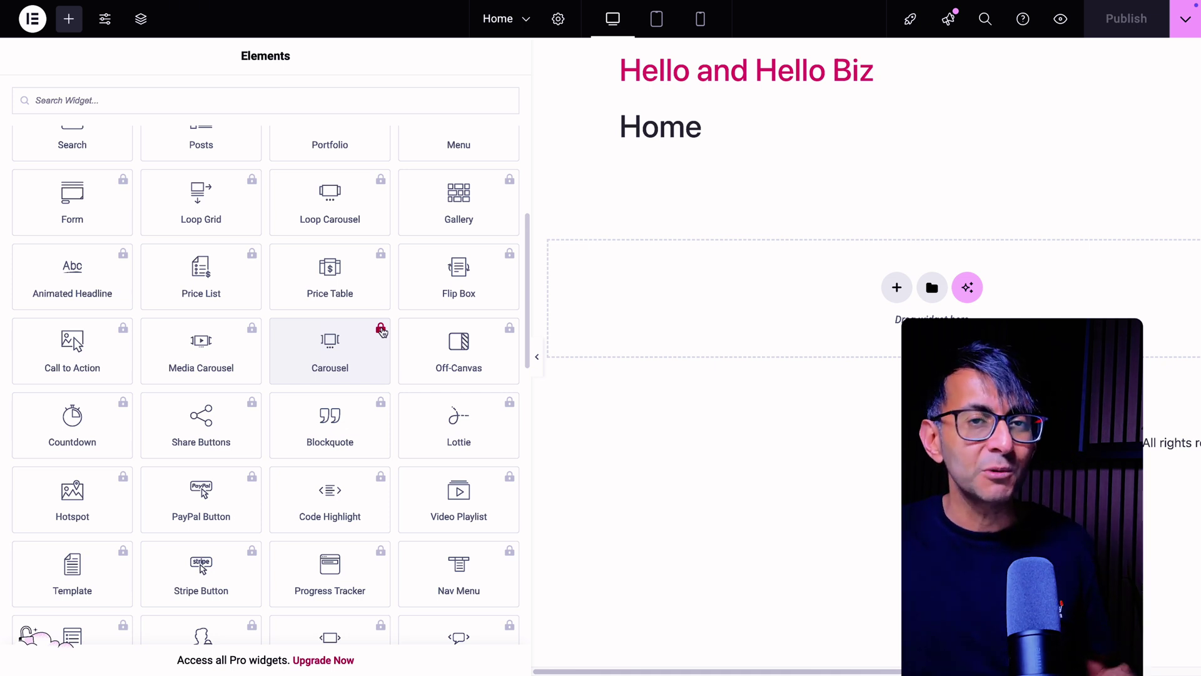
{"action": "scroll", "coordinate": [396, 351], "scroll_direction": "down", "scroll_amount": 2}
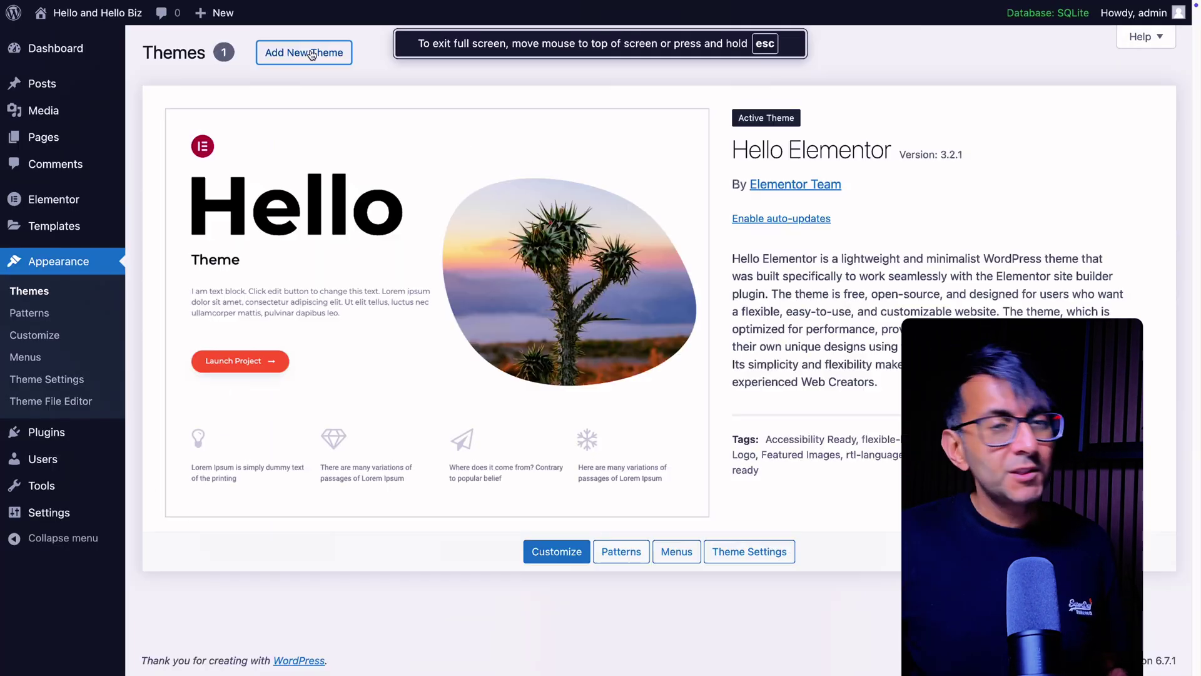
- Search the theme directory for Hello Biz and install that theme
{"action": "left_click", "coordinate": [311, 55]}
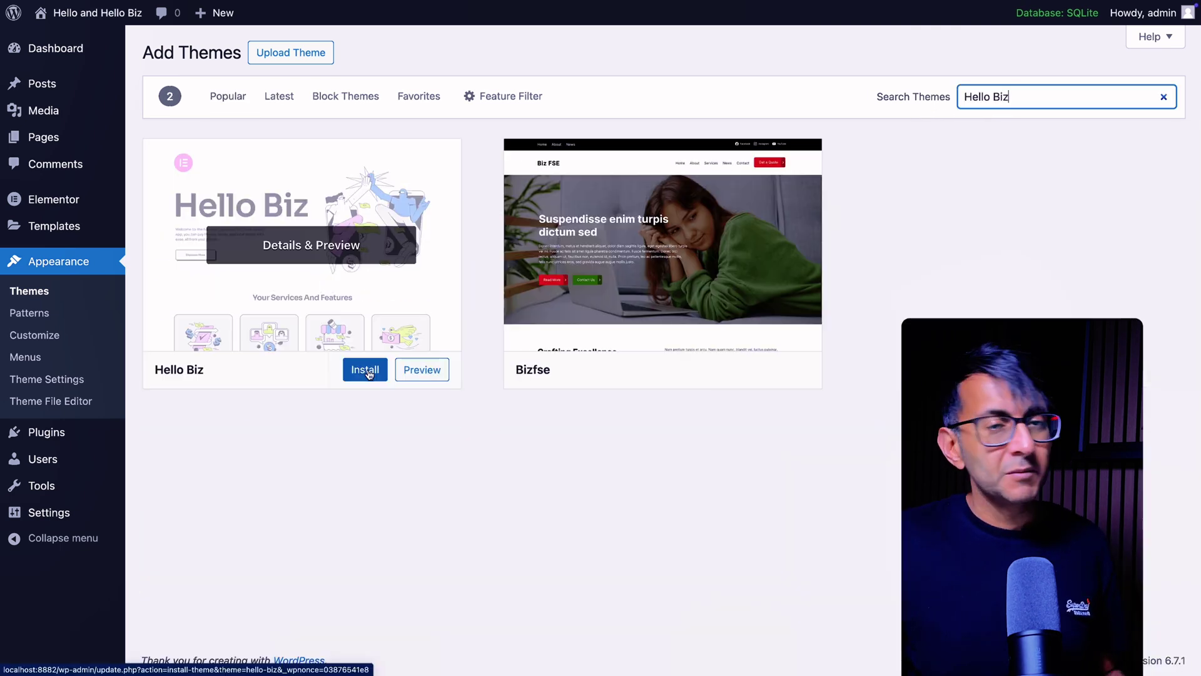
{"action": "left_click", "coordinate": [368, 370]}
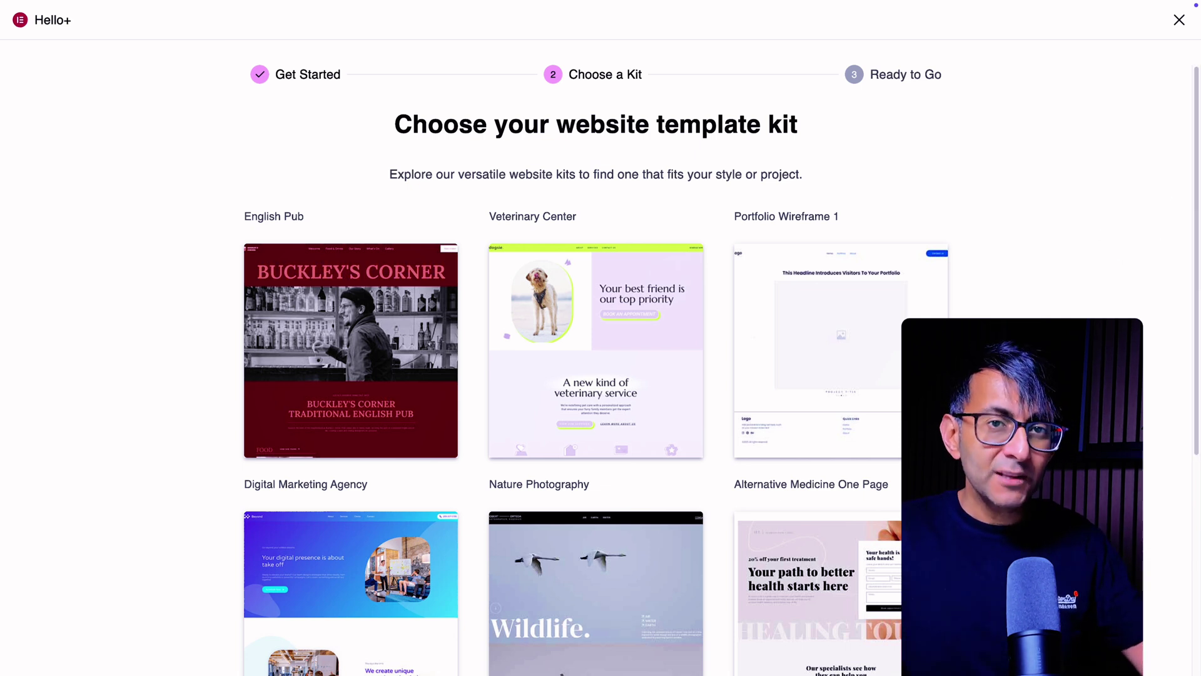
- Browse the website template kits offered in the Hello+ setup wizard
{"action": "scroll", "coordinate": [1090, 235], "scroll_direction": "down", "scroll_amount": 3}
{"action": "scroll", "coordinate": [1090, 235], "scroll_direction": "down", "scroll_amount": 3}
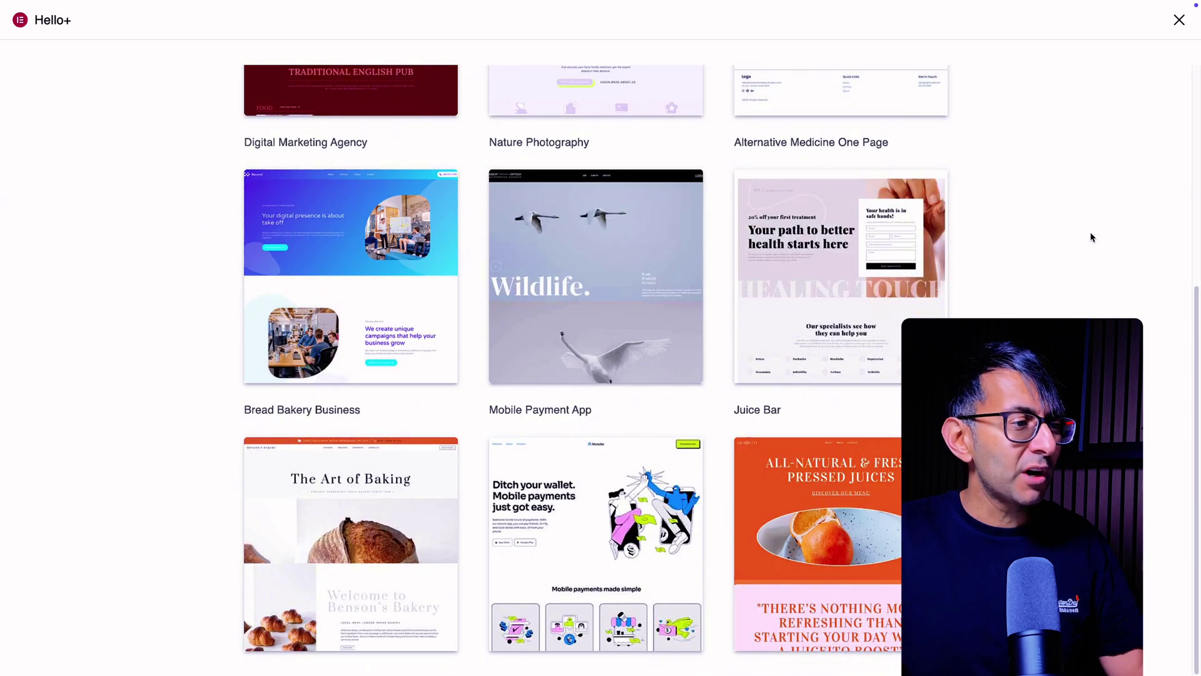
{"action": "scroll", "coordinate": [1090, 235], "scroll_direction": "up", "scroll_amount": 6}
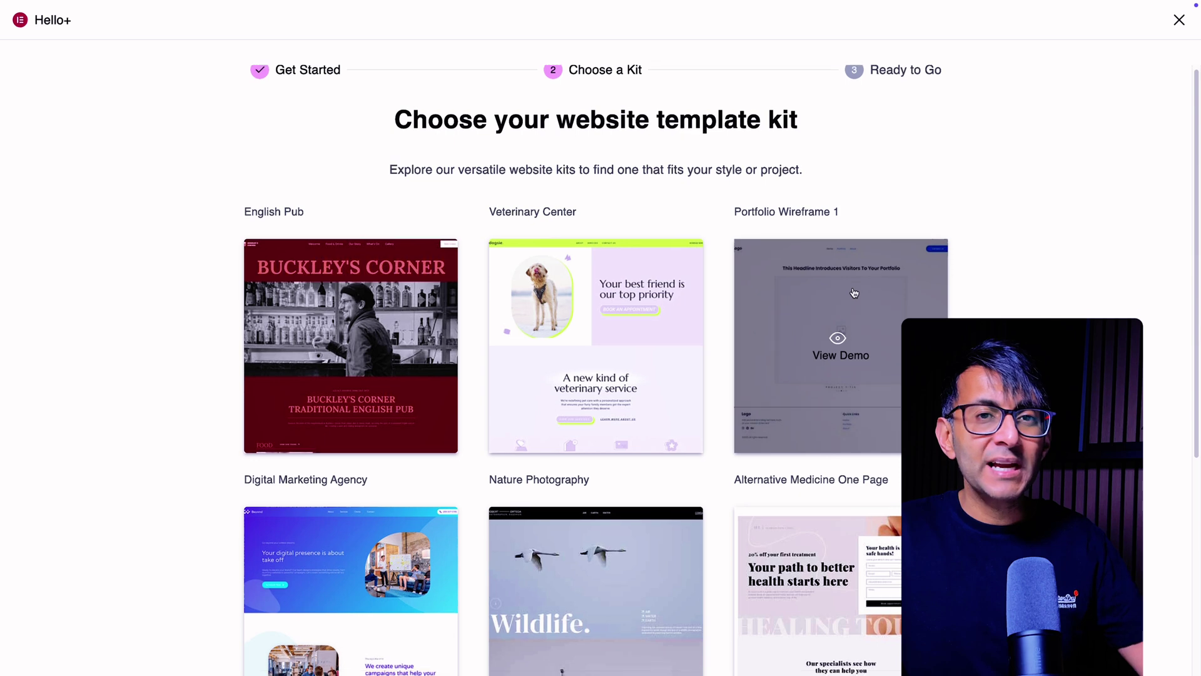
{"action": "scroll", "coordinate": [869, 188], "scroll_direction": "down", "scroll_amount": 4}
{"action": "scroll", "coordinate": [870, 184], "scroll_direction": "up", "scroll_amount": 2}
{"action": "scroll", "coordinate": [869, 194], "scroll_direction": "up", "scroll_amount": 1}
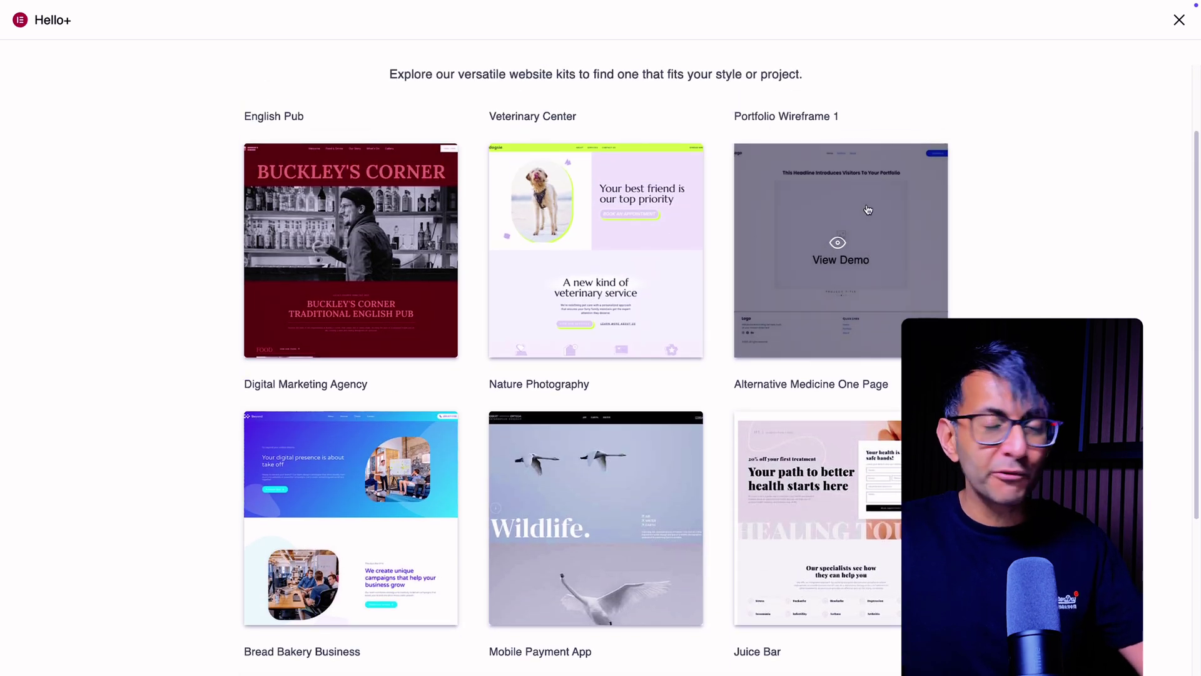
- Preview the demo of the Portfolio Wireframe 1 kit and return to the wizard
{"action": "left_click", "coordinate": [838, 248]}
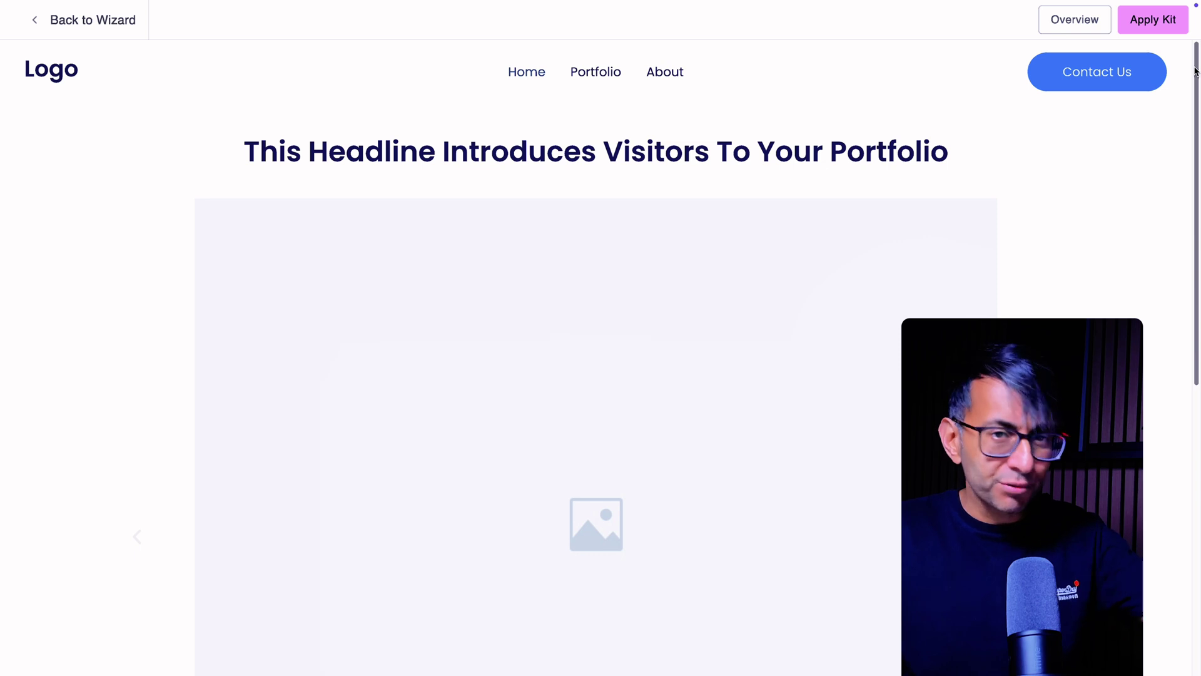
{"action": "mouse_move", "coordinate": [1195, 77]}
{"action": "left_mouse_down"}
{"action": "mouse_move", "coordinate": [1196, 369]}
{"action": "mouse_move", "coordinate": [1196, 78]}
{"action": "left_mouse_up"}
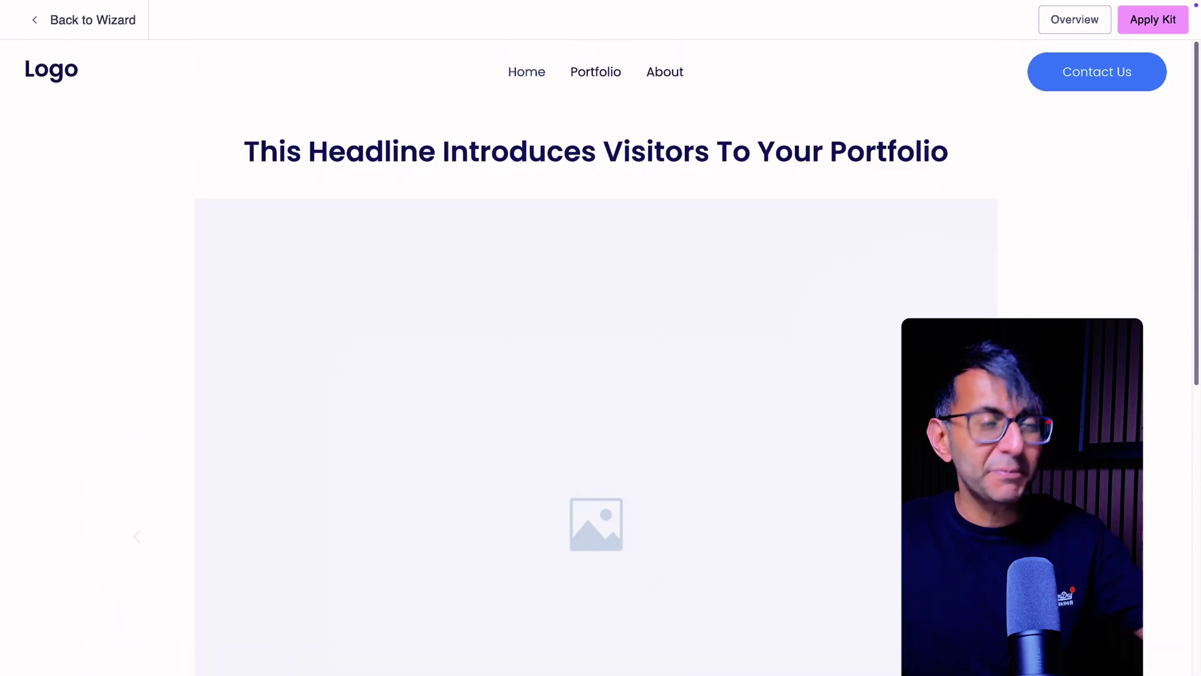
{"action": "left_click", "coordinate": [148, 36]}
- Preview the demo of the Alternative Medicine One Page kit, looking through its page sections
{"action": "left_click", "coordinate": [768, 258]}
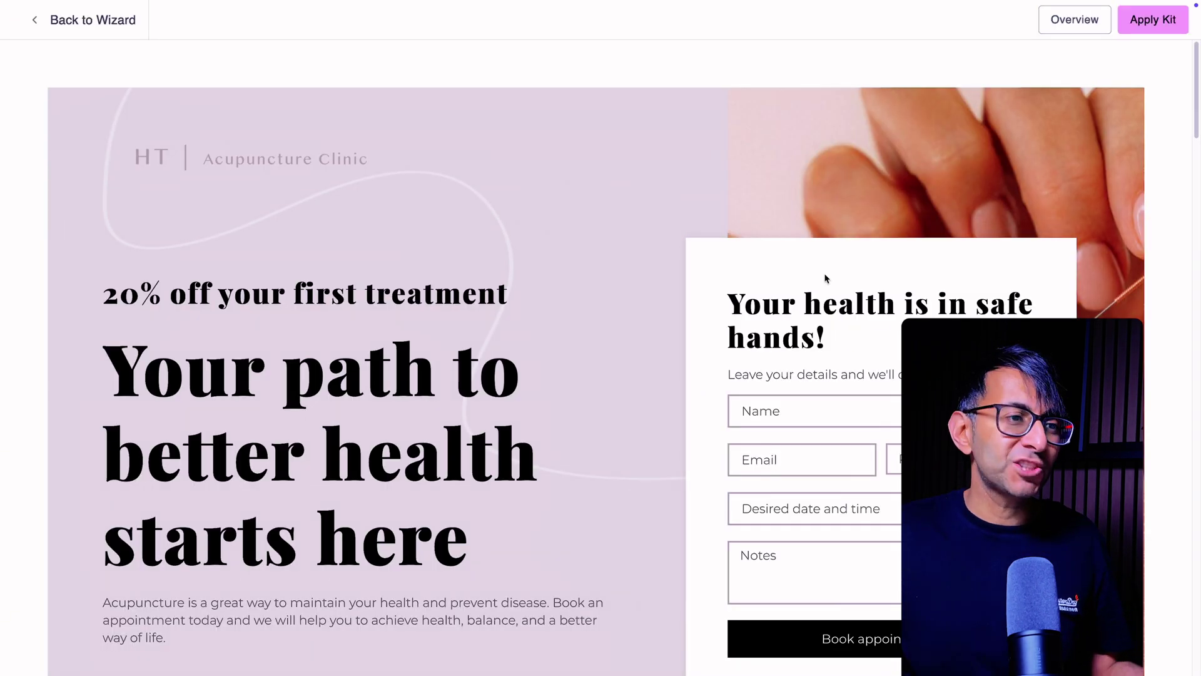
{"action": "scroll", "coordinate": [824, 278], "scroll_direction": "down", "scroll_amount": 3}
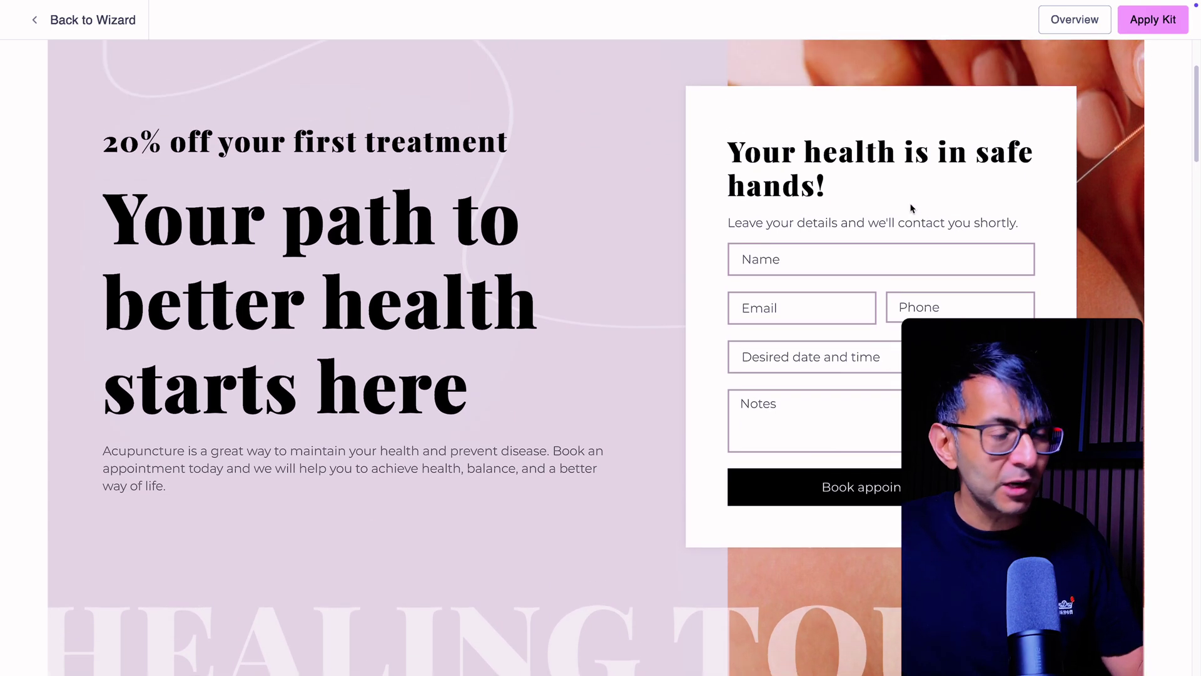
{"action": "scroll", "coordinate": [882, 248], "scroll_direction": "down", "scroll_amount": 10}
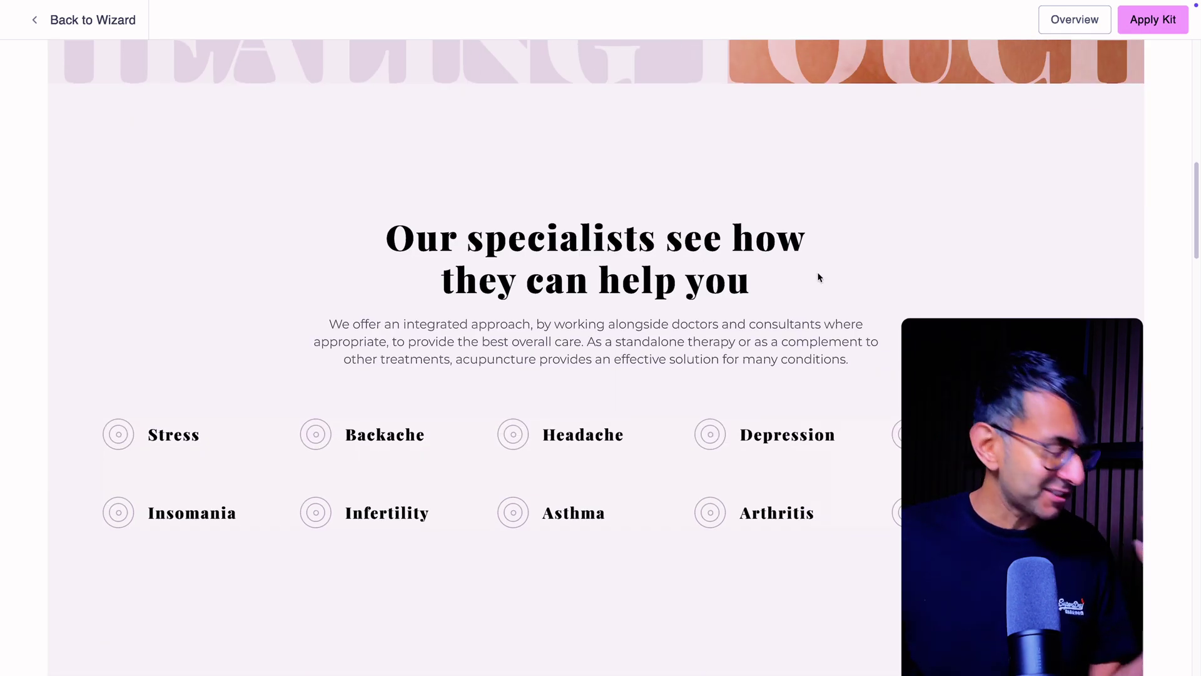
{"action": "scroll", "coordinate": [820, 278], "scroll_direction": "down", "scroll_amount": 12}
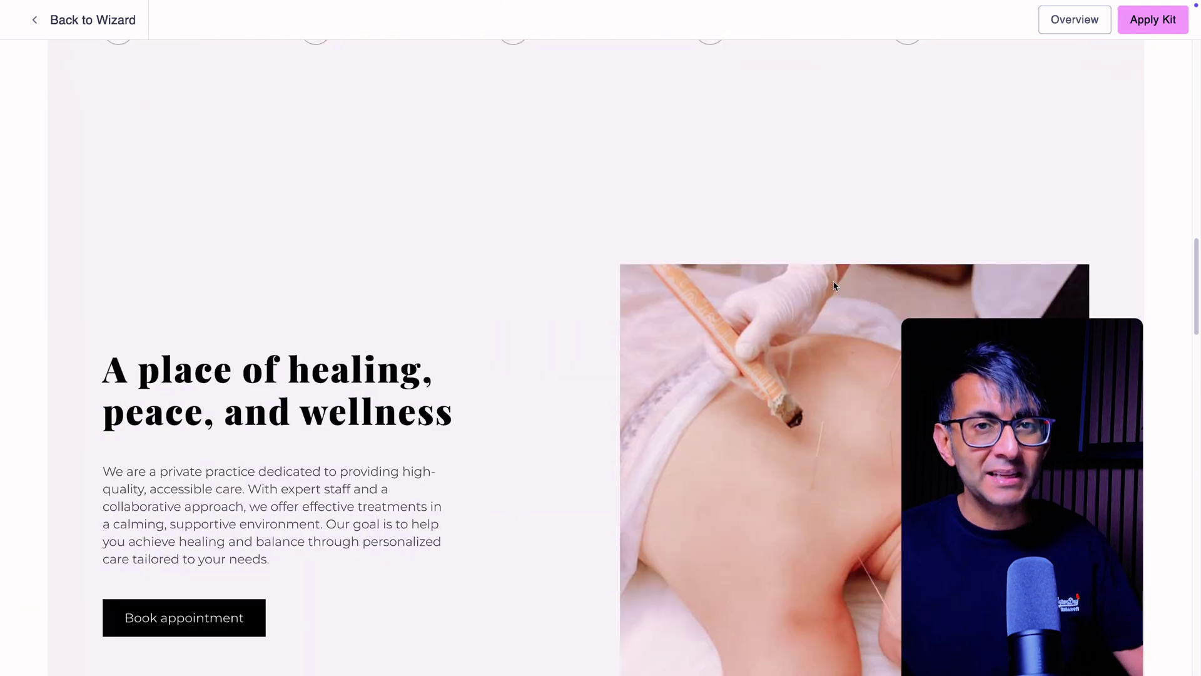
{"action": "scroll", "coordinate": [834, 285], "scroll_direction": "down", "scroll_amount": 18}
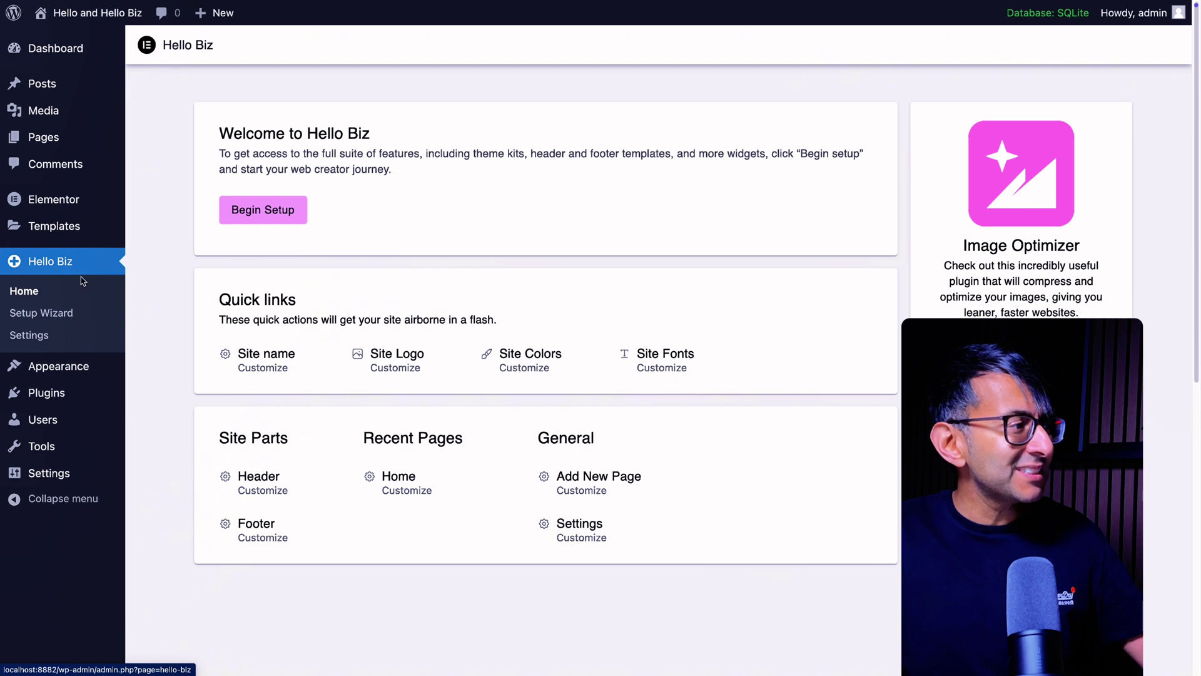
- Open the Hello Biz advanced theme settings and view the Structure and layout options
{"action": "mouse_move", "coordinate": [79, 372]}
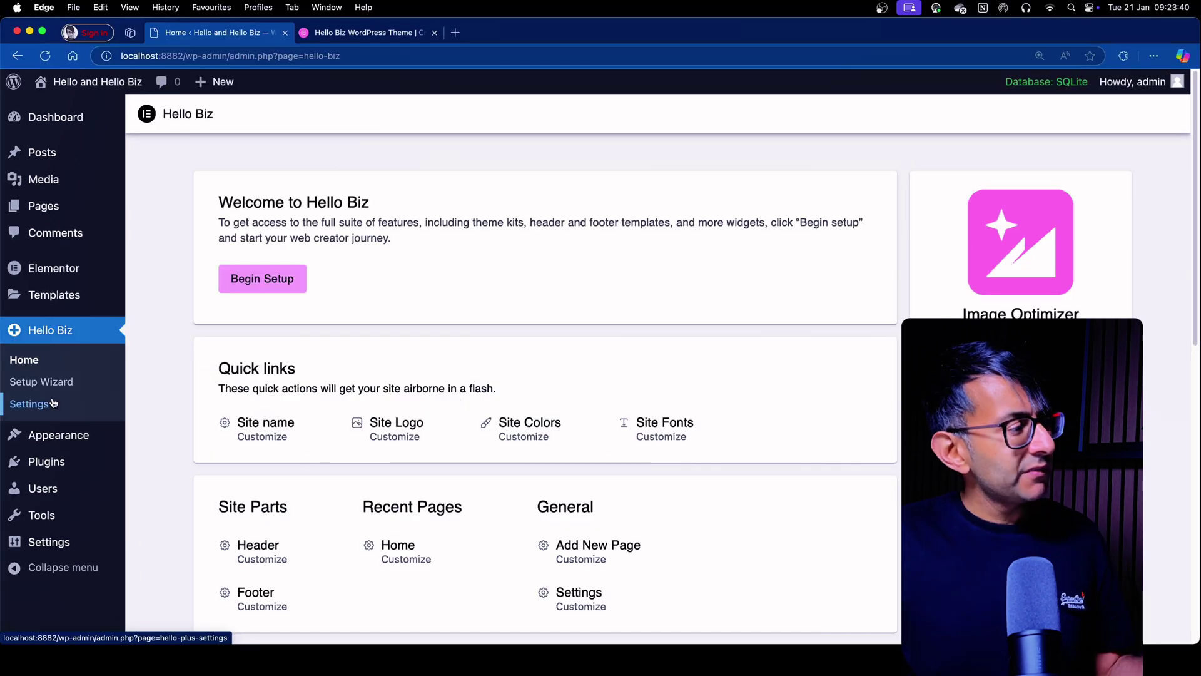
{"action": "left_click", "coordinate": [88, 334]}
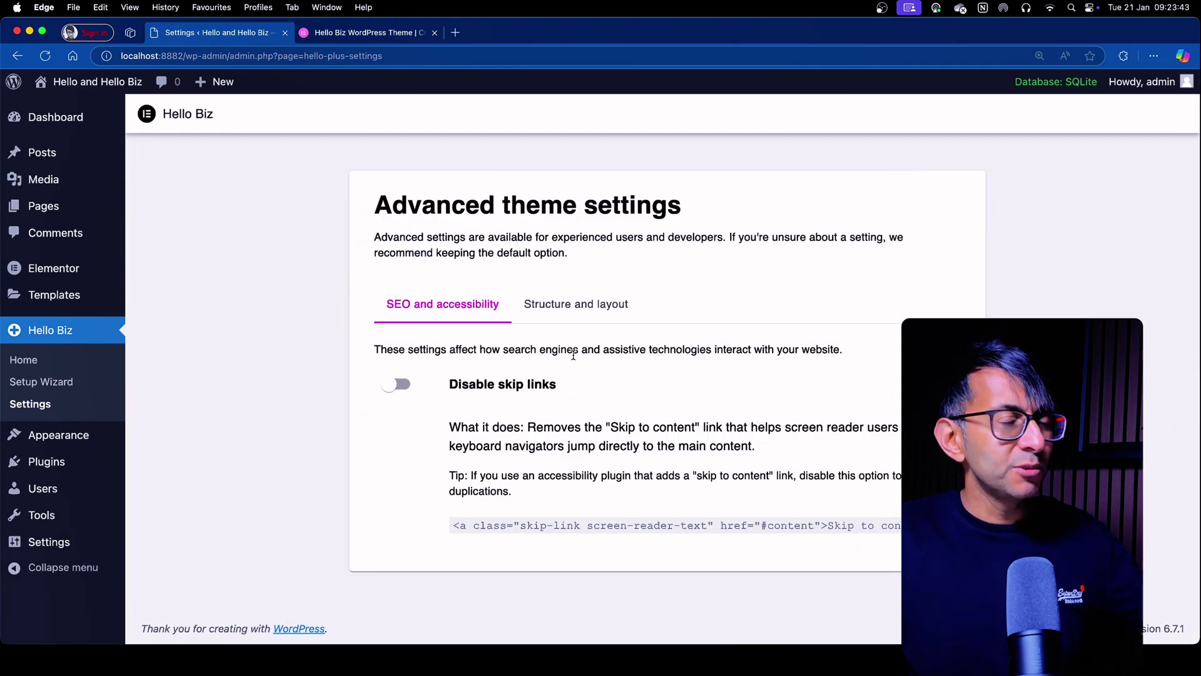
{"action": "left_click", "coordinate": [614, 304]}
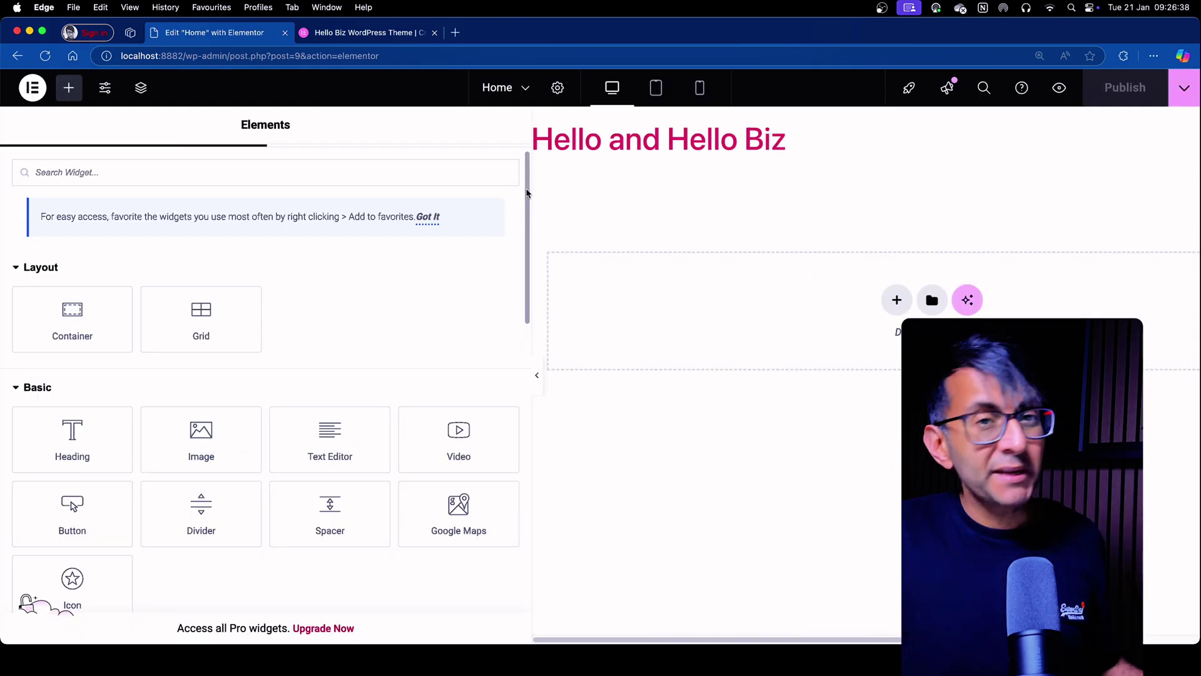
- Examine the Pro widgets in the Home page's Elements library and check the upgrade information for the Form widget
{"action": "left_click_drag", "start_coordinate": [526, 193], "coordinate": [527, 312]}
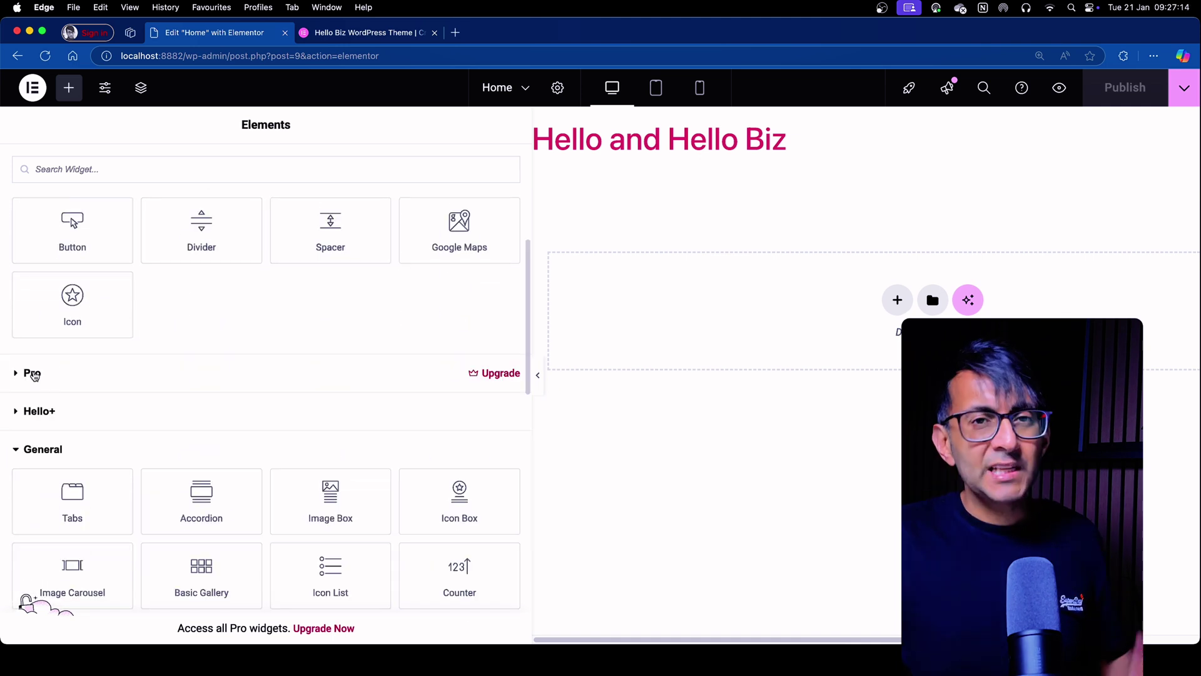
{"action": "left_click", "coordinate": [33, 374]}
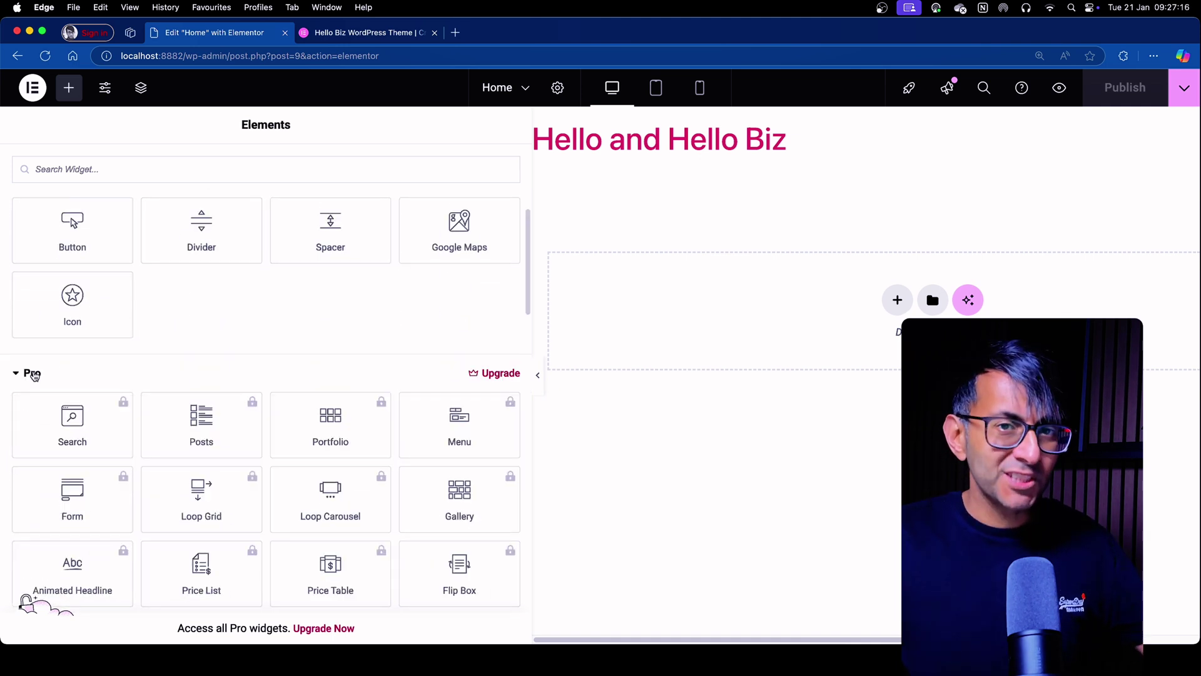
{"action": "left_click", "coordinate": [34, 375]}
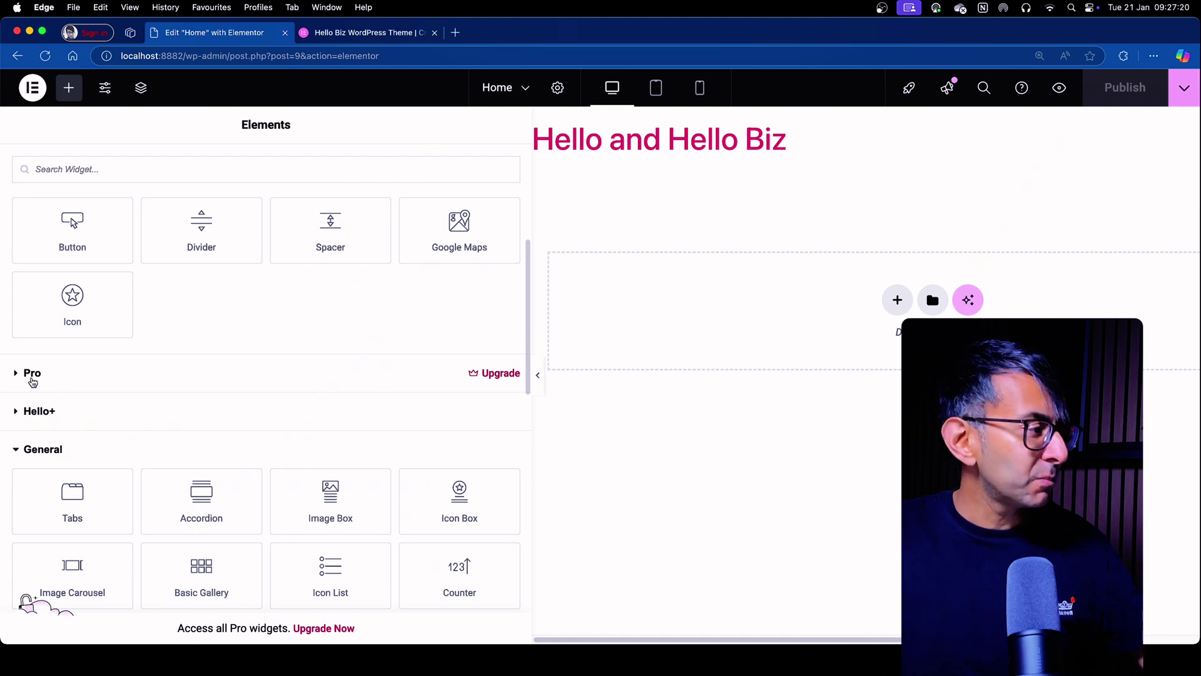
{"action": "left_click", "coordinate": [32, 378]}
{"action": "scroll", "coordinate": [73, 366], "scroll_direction": "down", "scroll_amount": 3}
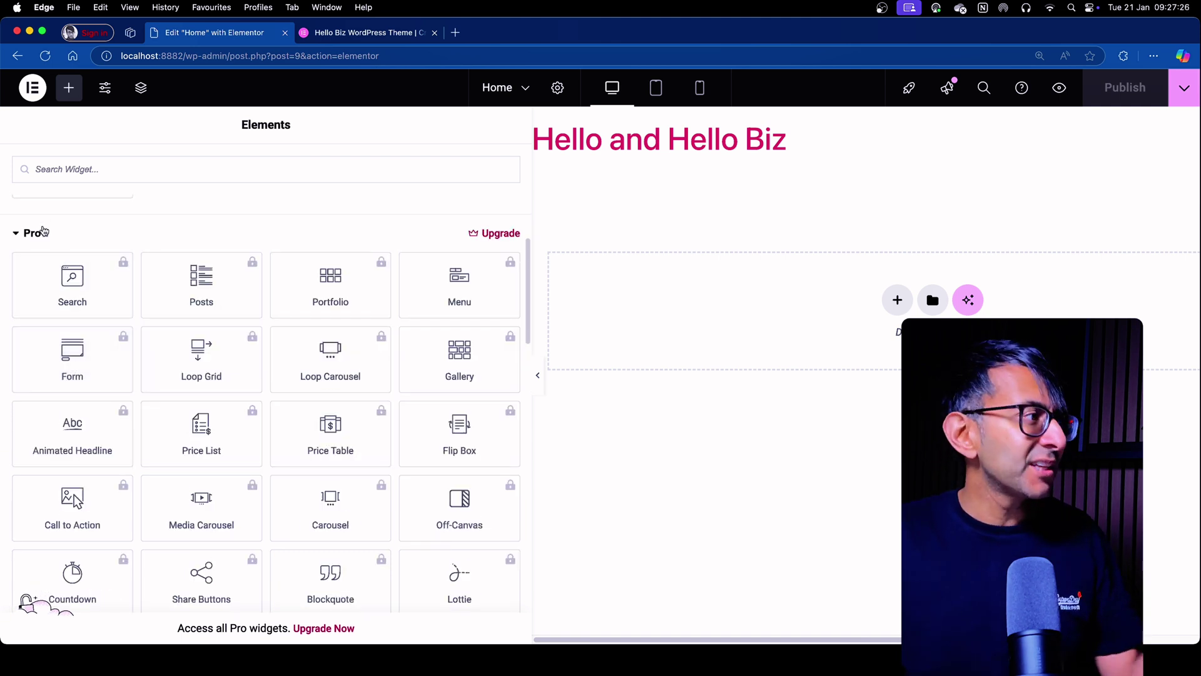
{"action": "left_click", "coordinate": [72, 365]}
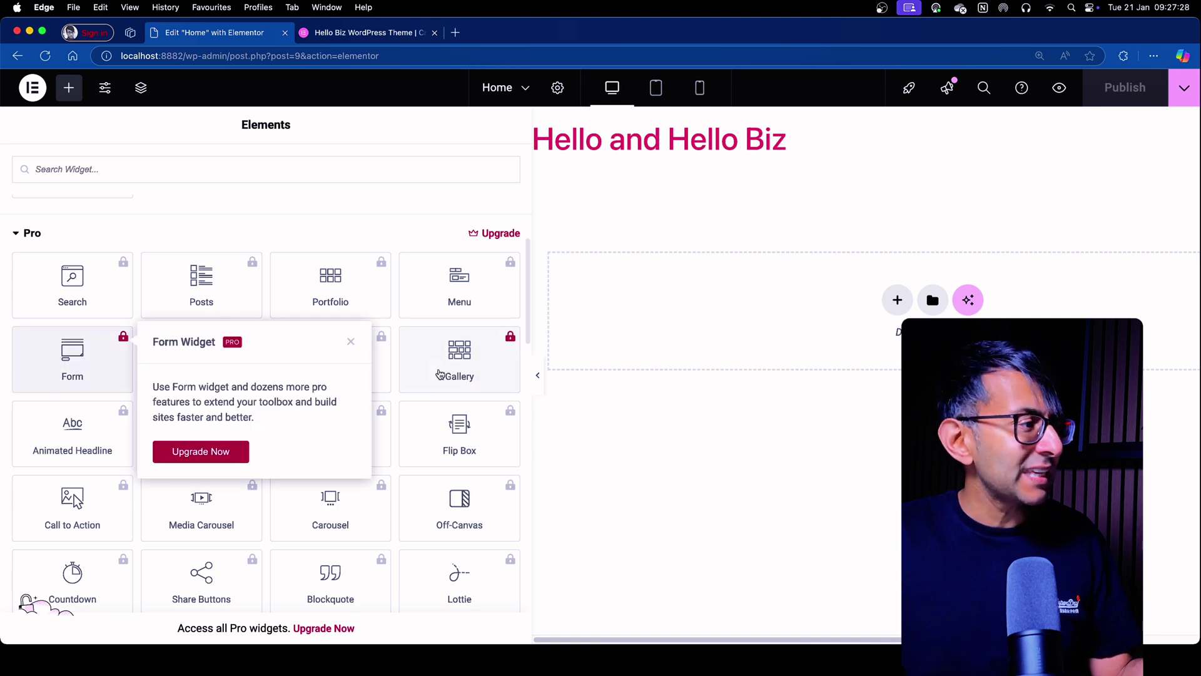
{"action": "left_click", "coordinate": [350, 345]}
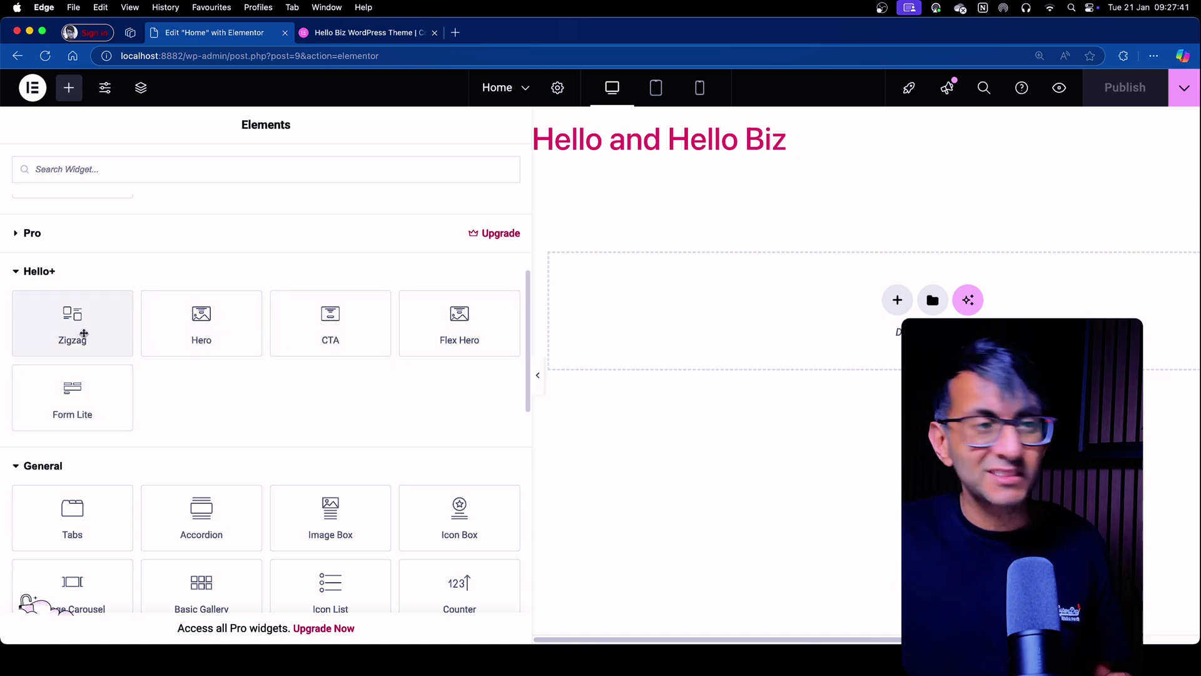
- Add the Hello+ Hero widget to the Home page, view its CTA Button settings, and replace its placeholder image with the red-haired woman photo
{"action": "left_click_drag", "start_coordinate": [211, 325], "coordinate": [665, 306]}
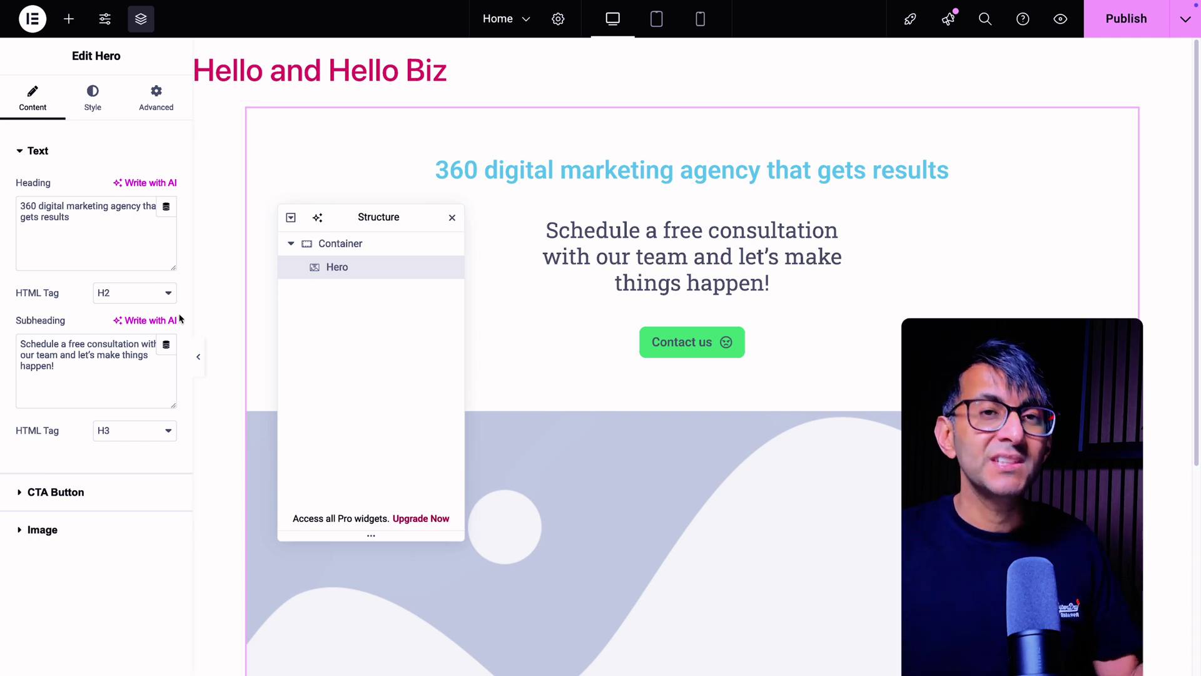
{"action": "left_click", "coordinate": [136, 504]}
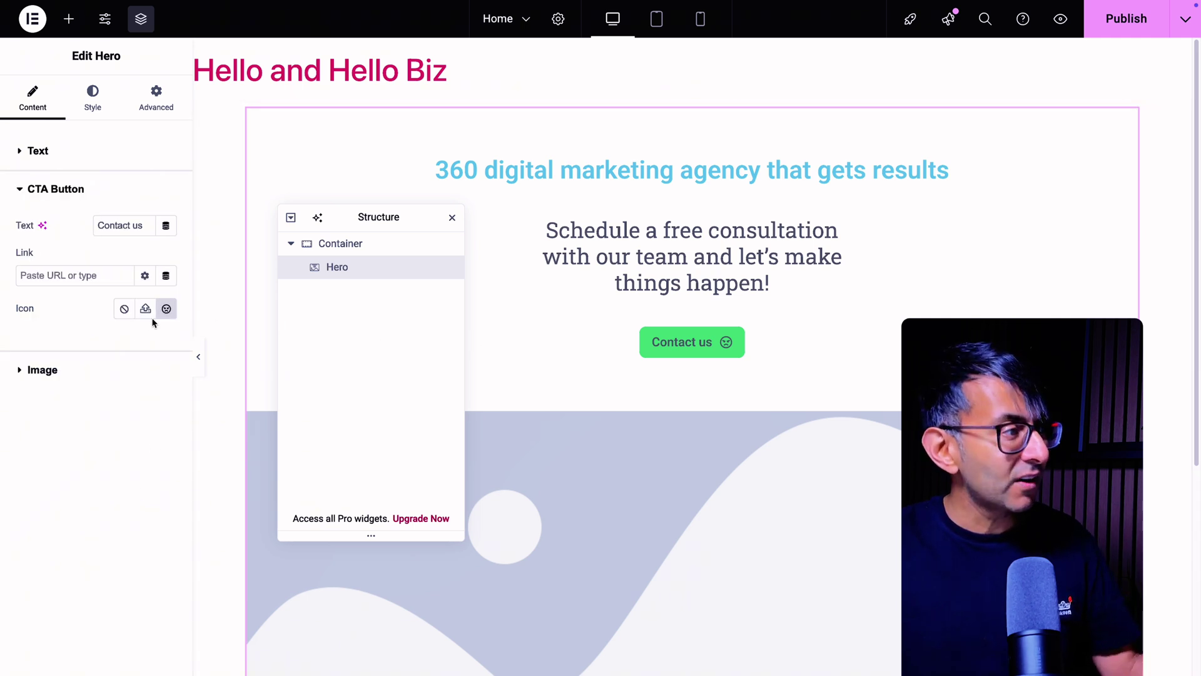
{"action": "left_click", "coordinate": [116, 373]}
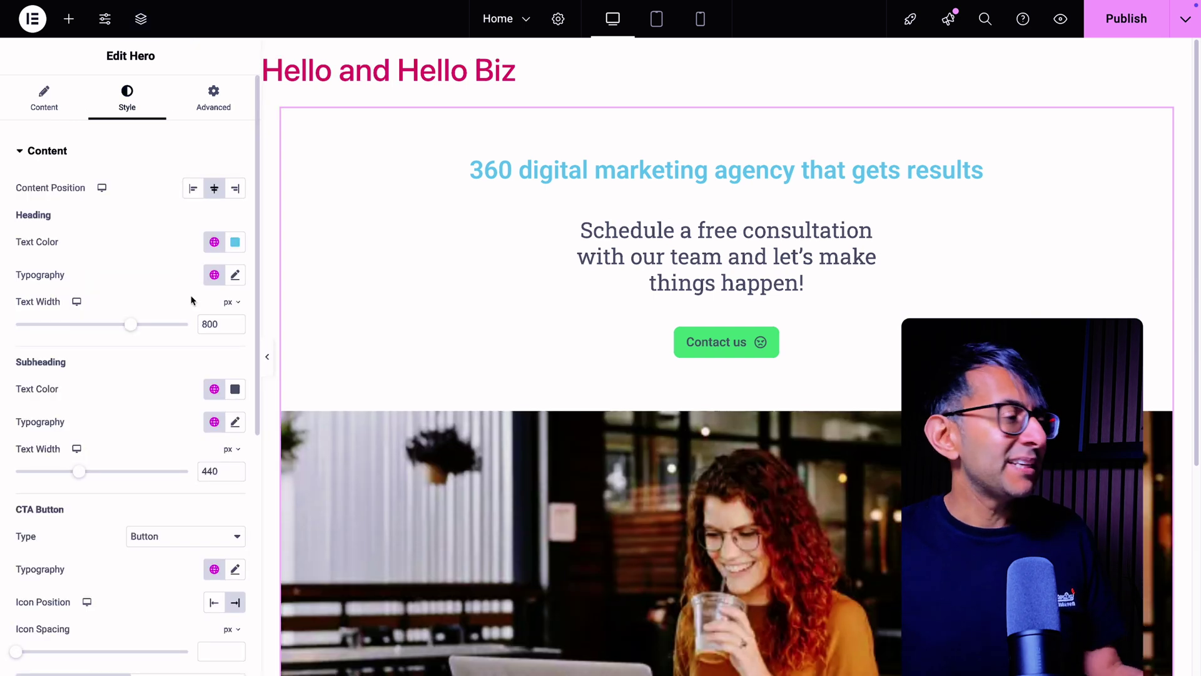
- Set the Hero widget's image to 701 px wide and 472 px high, with its position at Top Center
{"action": "scroll", "coordinate": [171, 298], "scroll_direction": "down", "scroll_amount": 5}
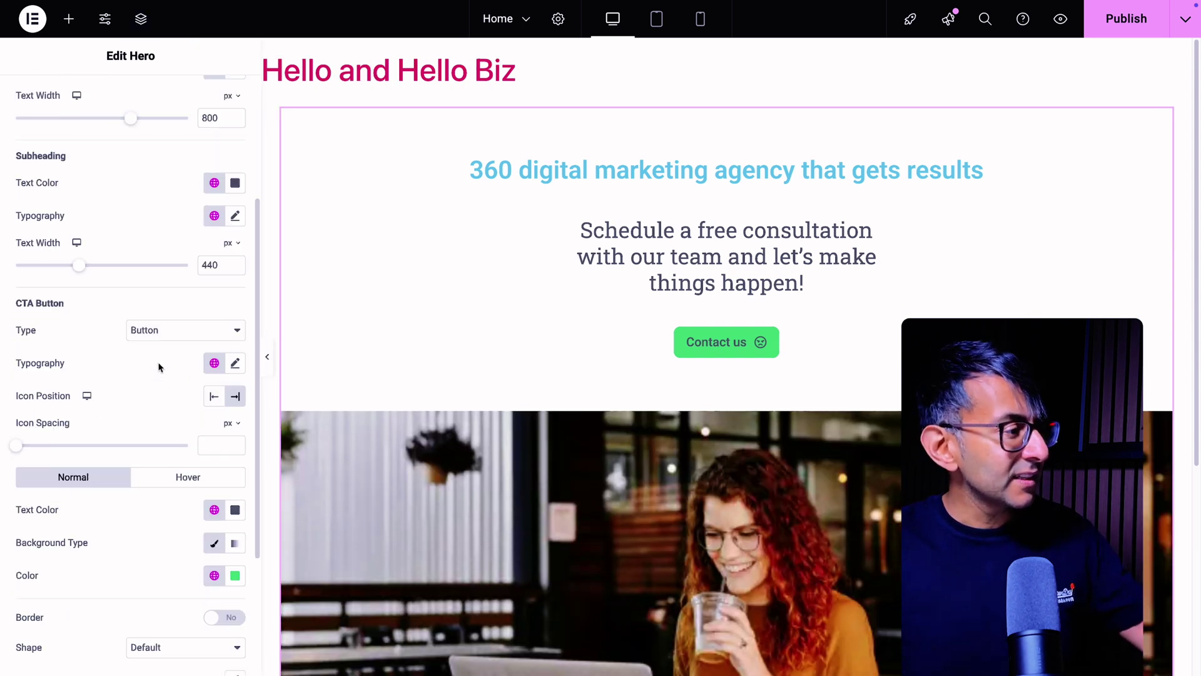
{"action": "scroll", "coordinate": [203, 408], "scroll_direction": "down", "scroll_amount": 2}
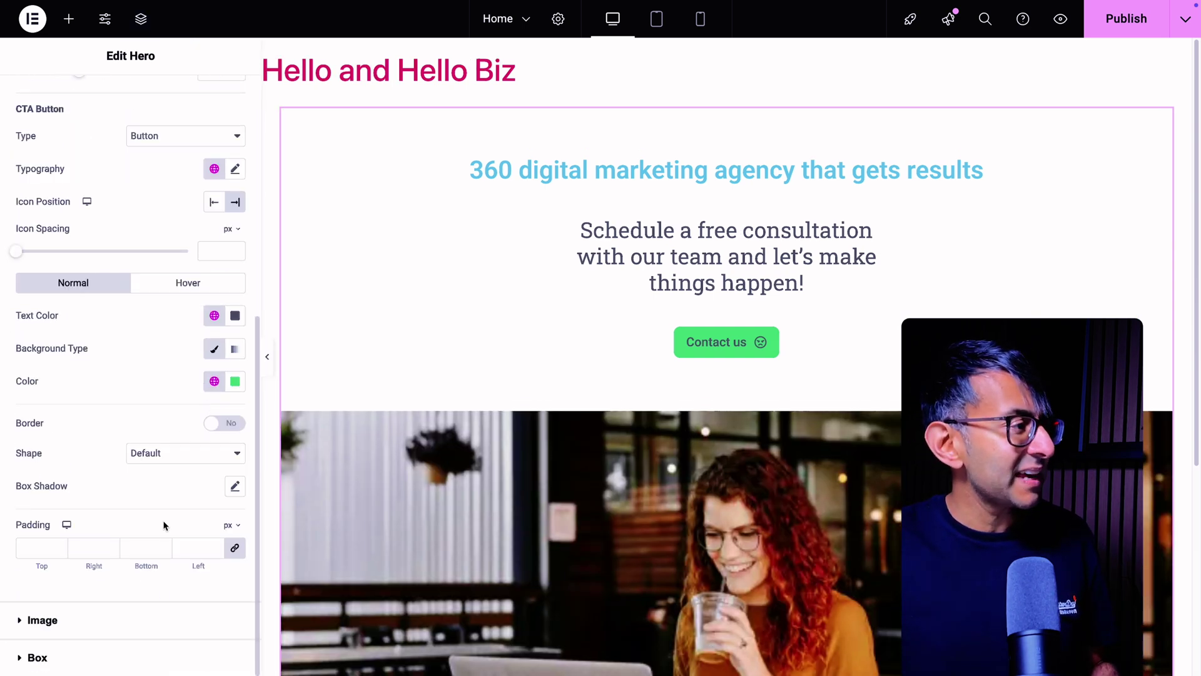
{"action": "left_click", "coordinate": [42, 620]}
{"action": "left_click_drag", "start_coordinate": [15, 270], "coordinate": [92, 271]}
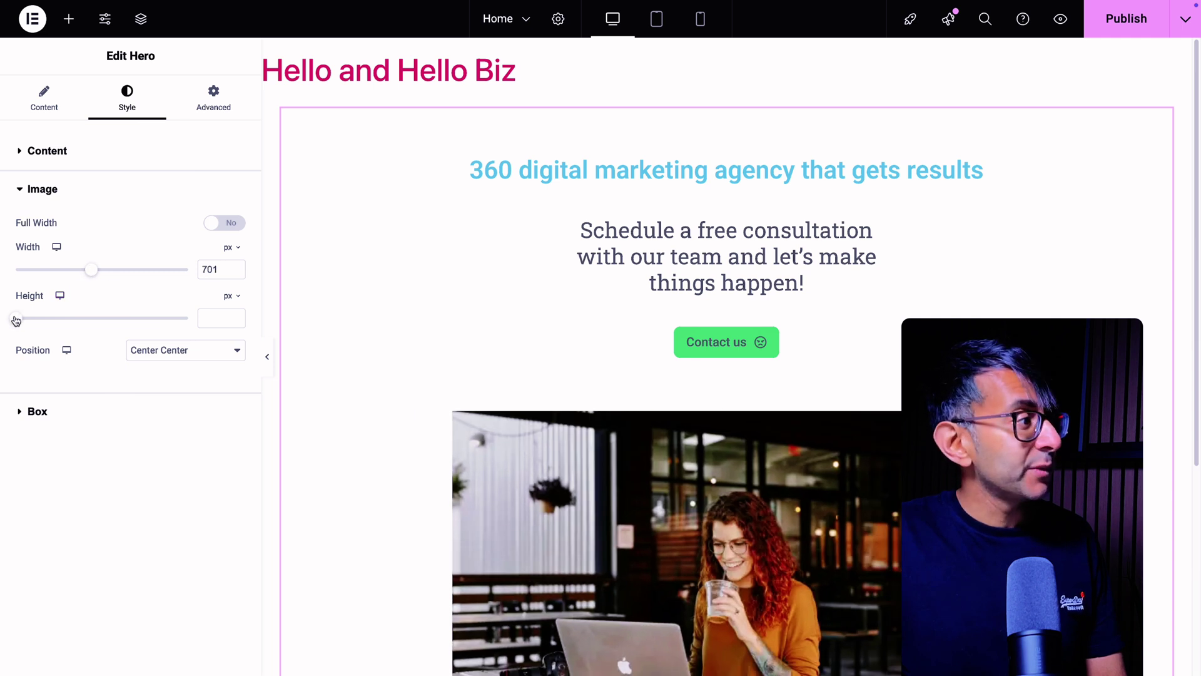
{"action": "left_click_drag", "start_coordinate": [15, 319], "coordinate": [66, 324]}
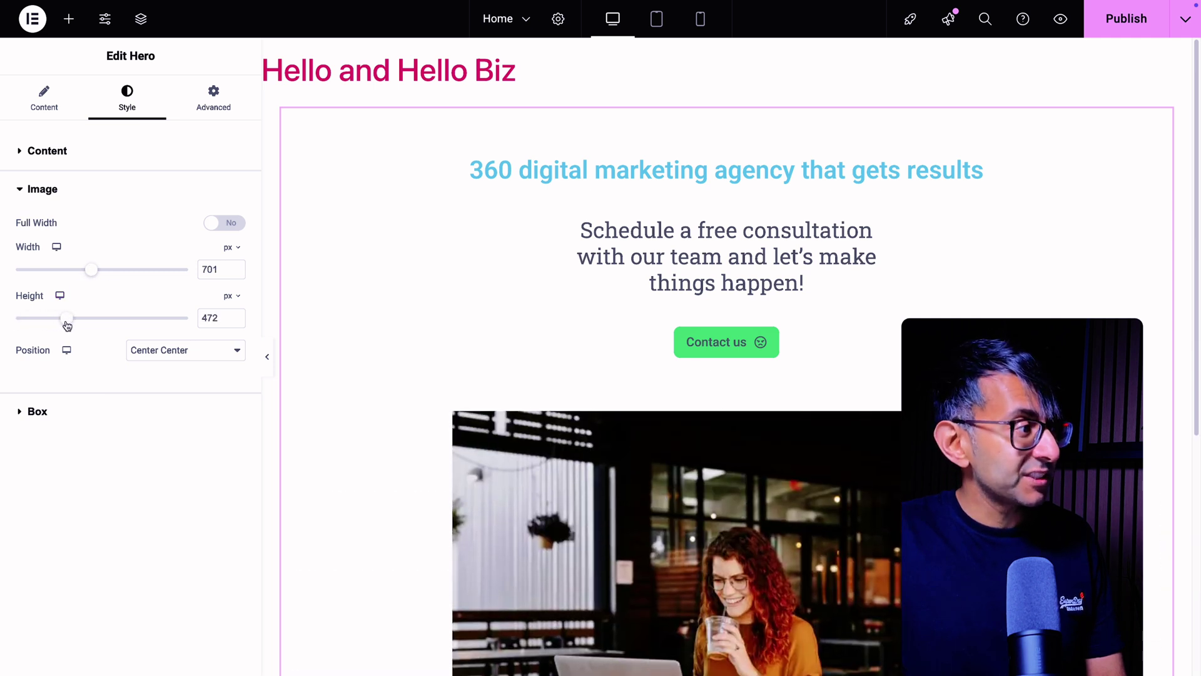
{"action": "left_click", "coordinate": [157, 350]}
{"action": "left_click", "coordinate": [183, 397]}
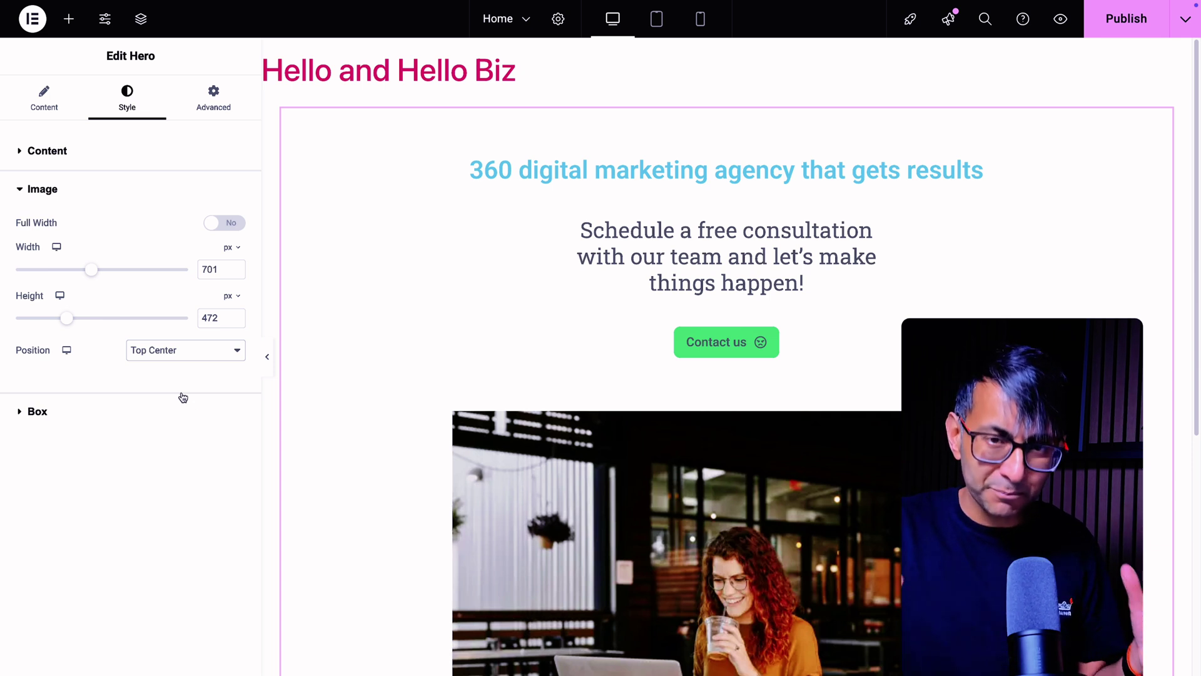
- View the Hero widget's Box style options and its Advanced layout settings
{"action": "left_click", "coordinate": [131, 413]}
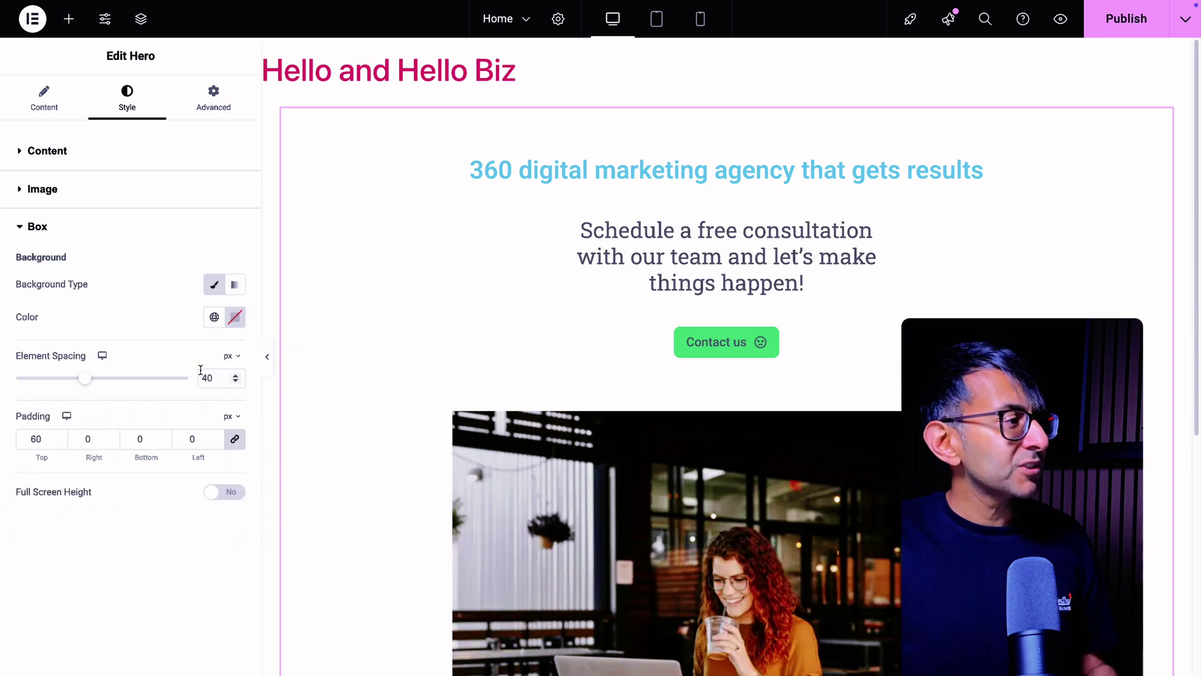
{"action": "left_click", "coordinate": [222, 105]}
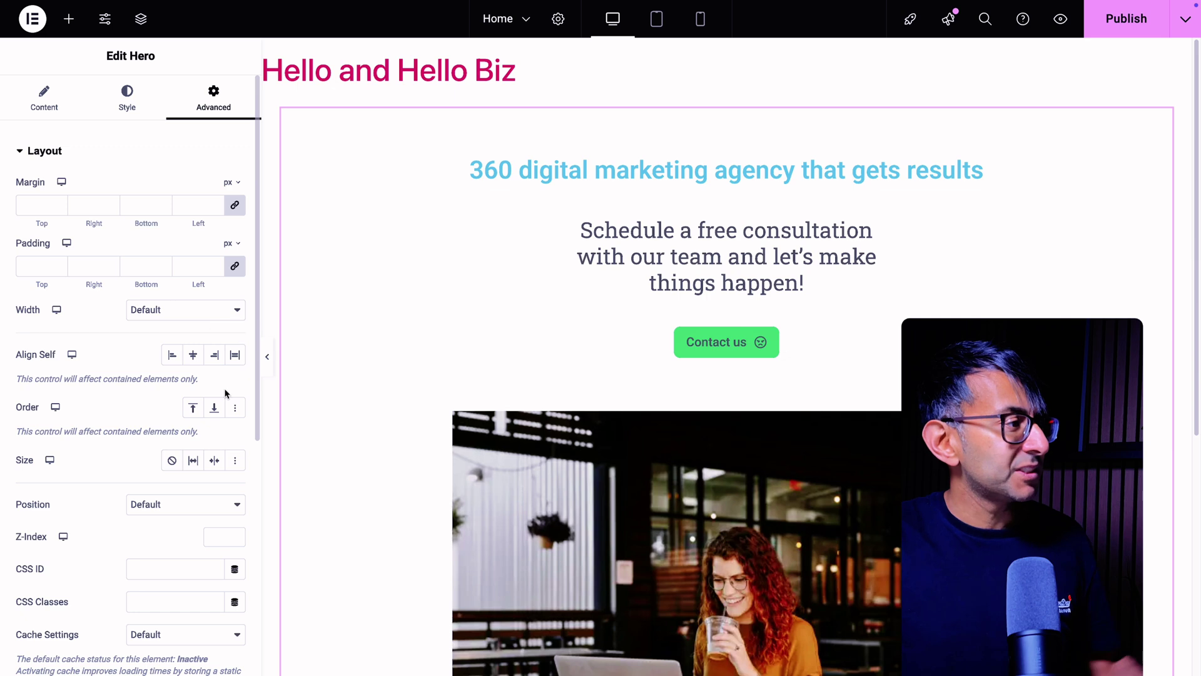
{"action": "scroll", "coordinate": [226, 394], "scroll_direction": "down", "scroll_amount": 6}
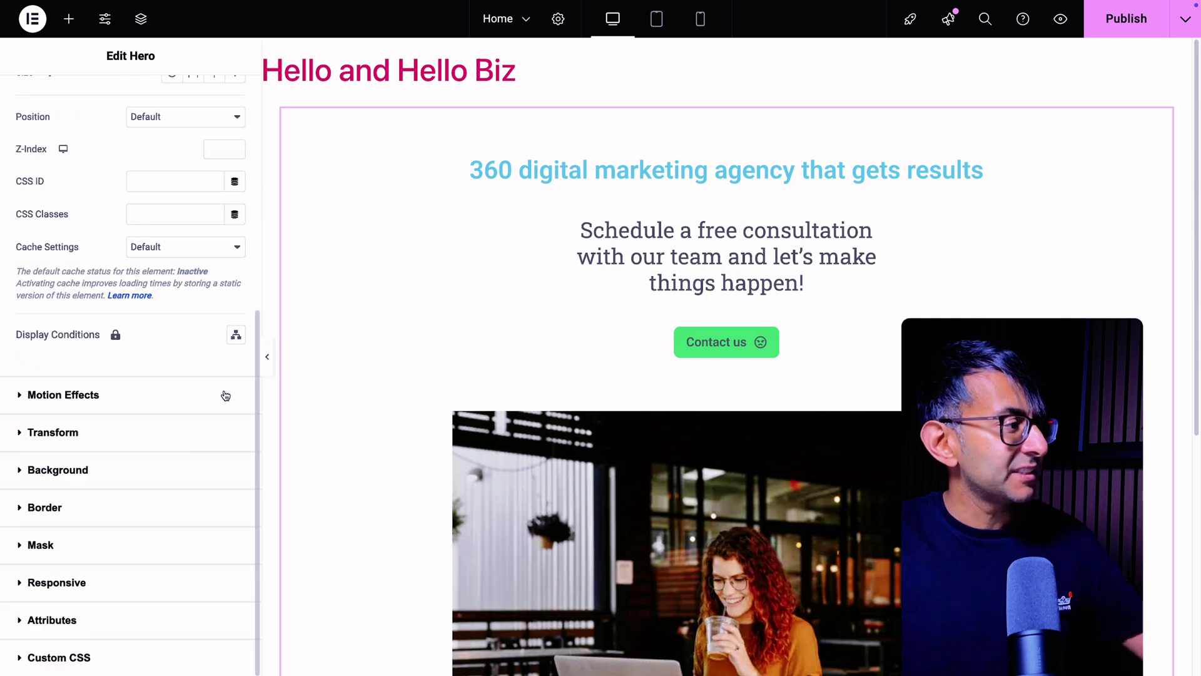
- View the Hero widget's Custom CSS section and the Additional CSS section in the WordPress theme customizer
{"action": "left_click", "coordinate": [162, 655]}
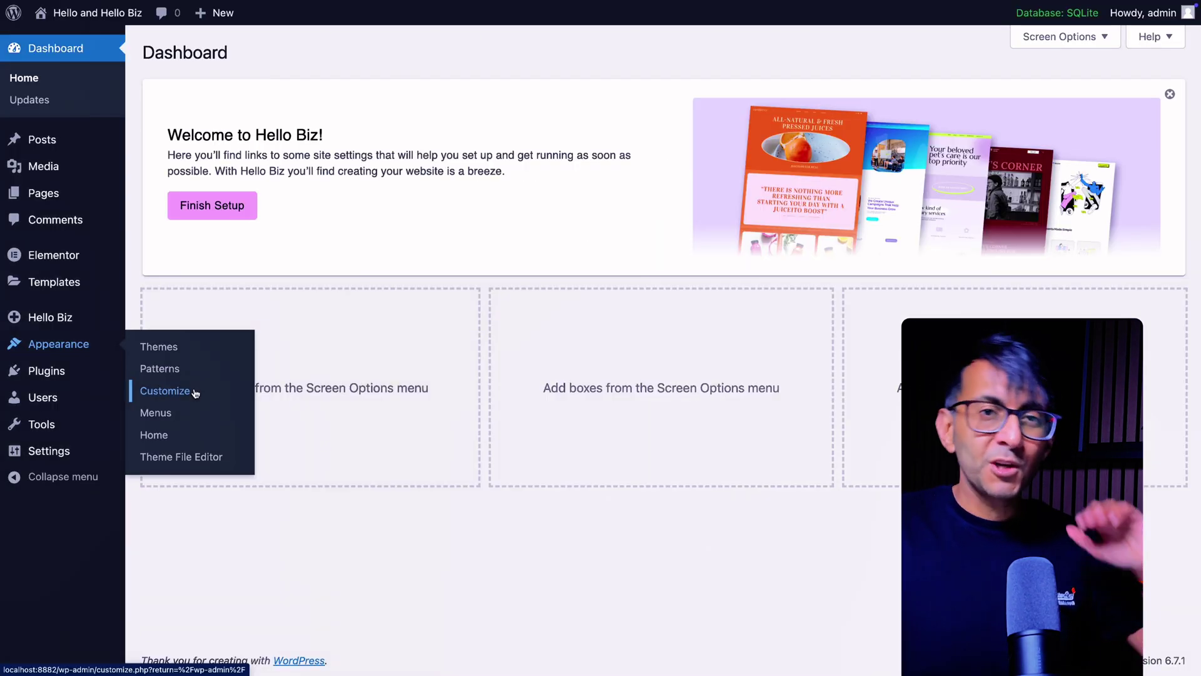
{"action": "left_click", "coordinate": [195, 390]}
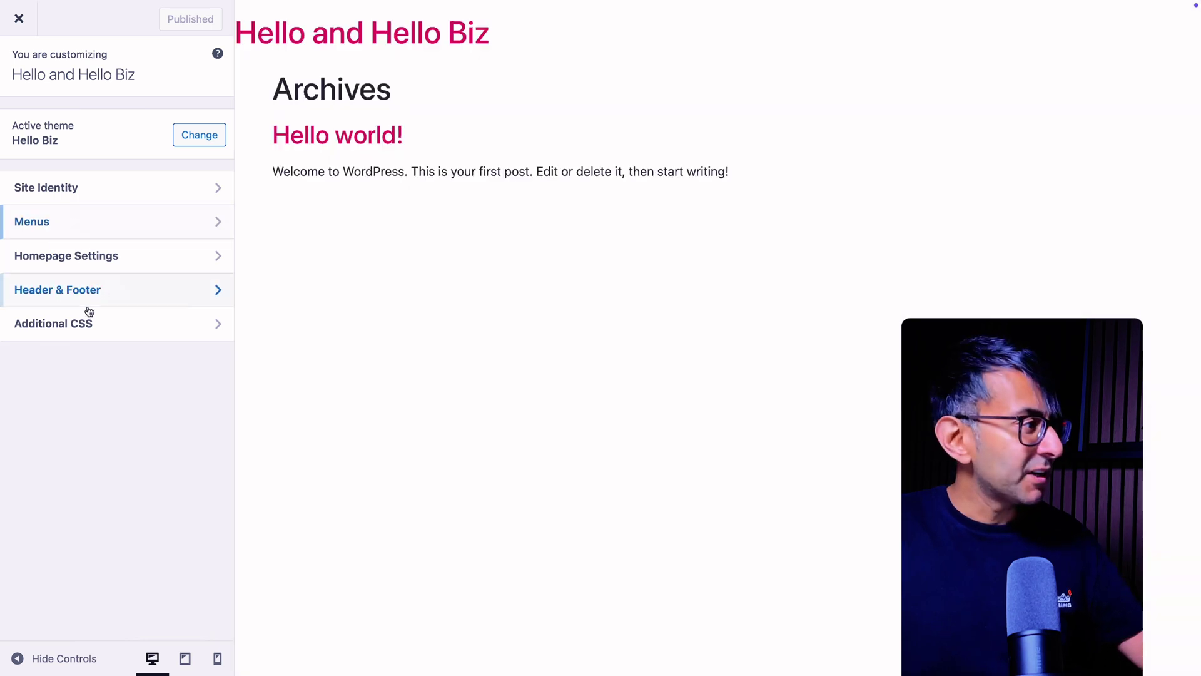
{"action": "left_click", "coordinate": [88, 322]}
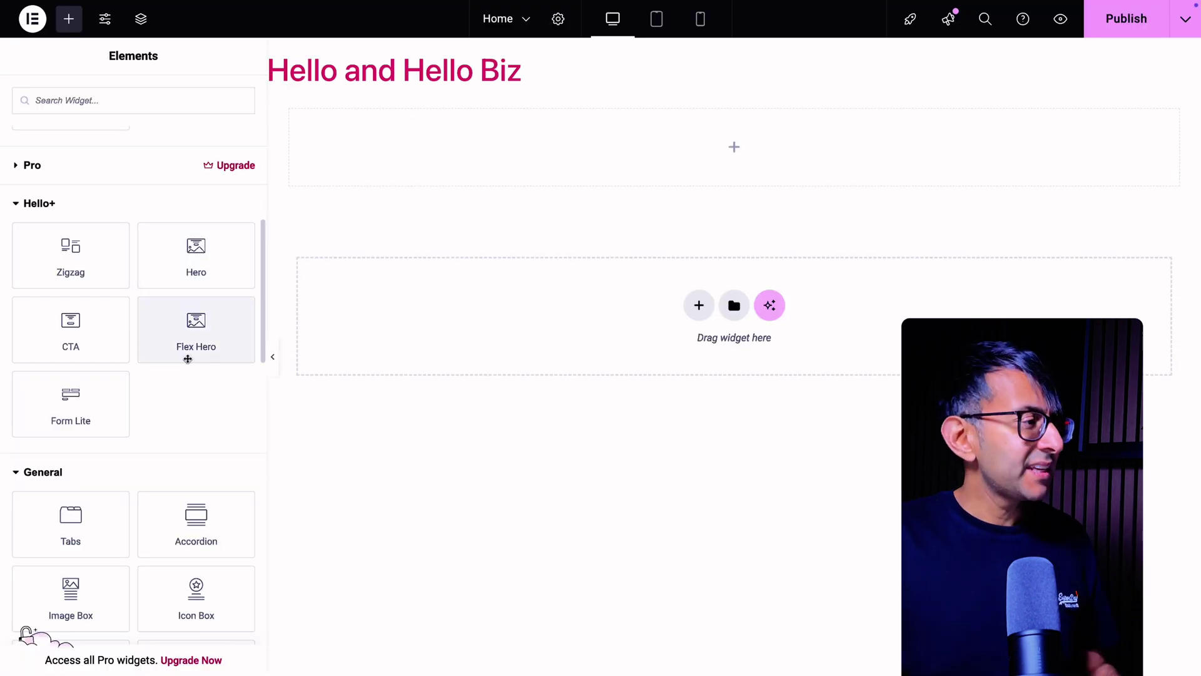
- Add the Hello+ Flex Hero widget to the Home page, dismiss the Structure view and look over the widget's text settings
{"action": "left_click_drag", "start_coordinate": [191, 341], "coordinate": [426, 319]}
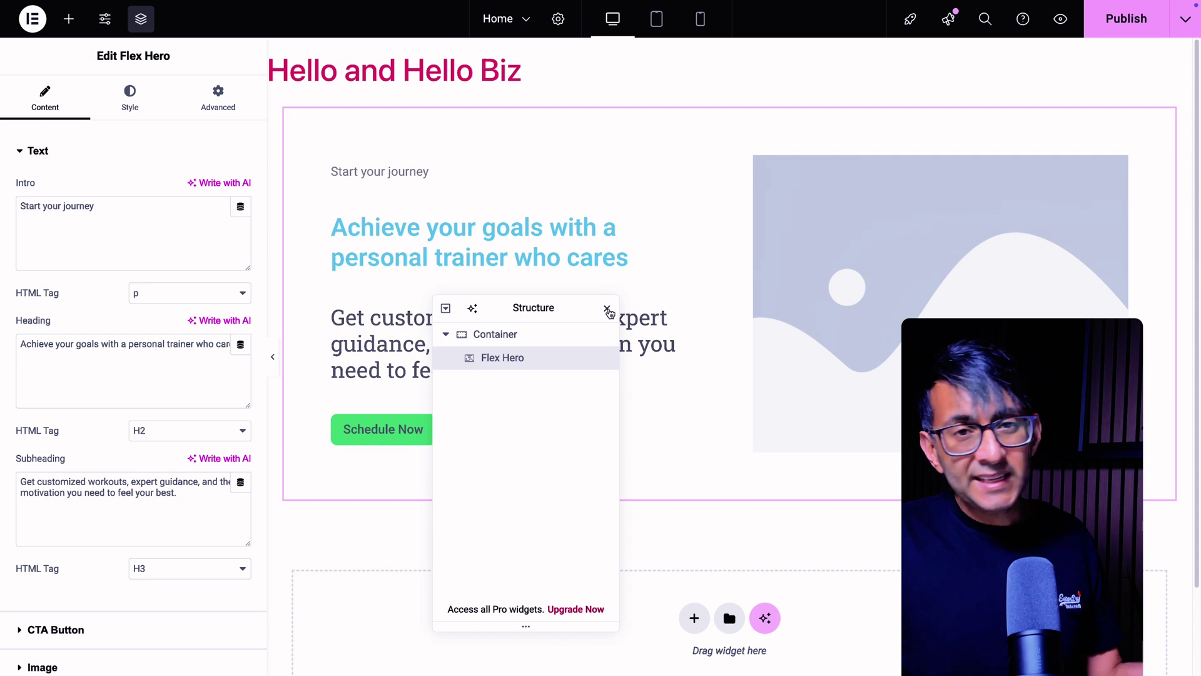
{"action": "left_click", "coordinate": [606, 310]}
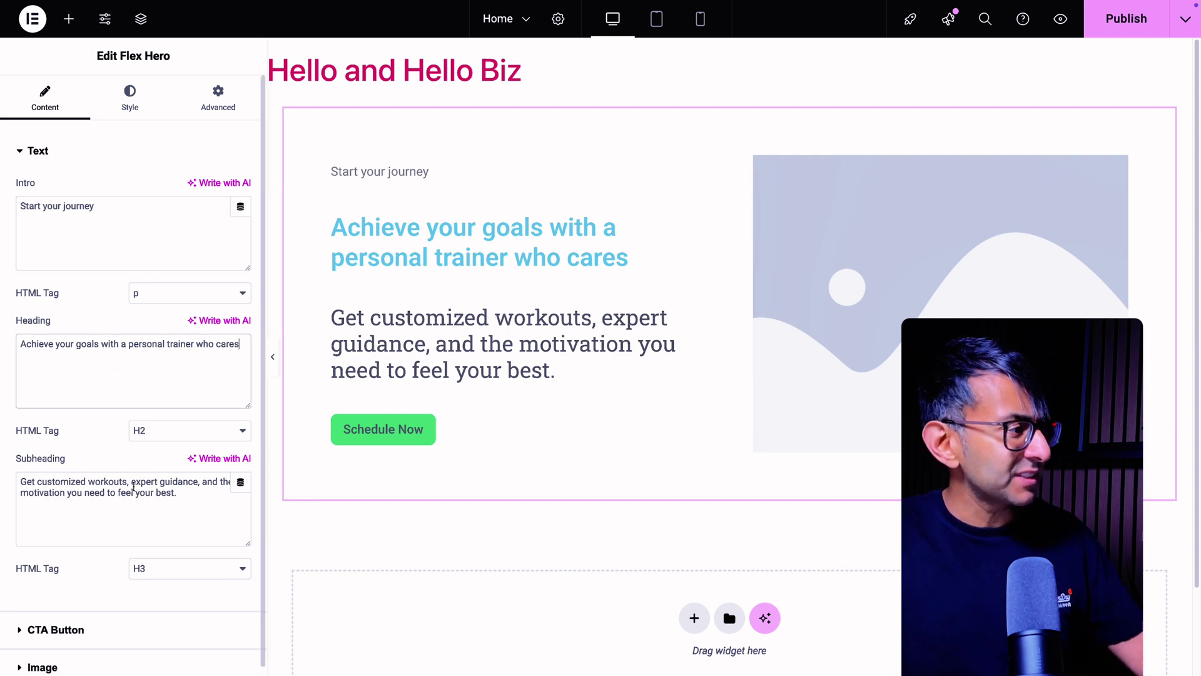
{"action": "scroll", "coordinate": [133, 487], "scroll_direction": "down", "scroll_amount": 1}
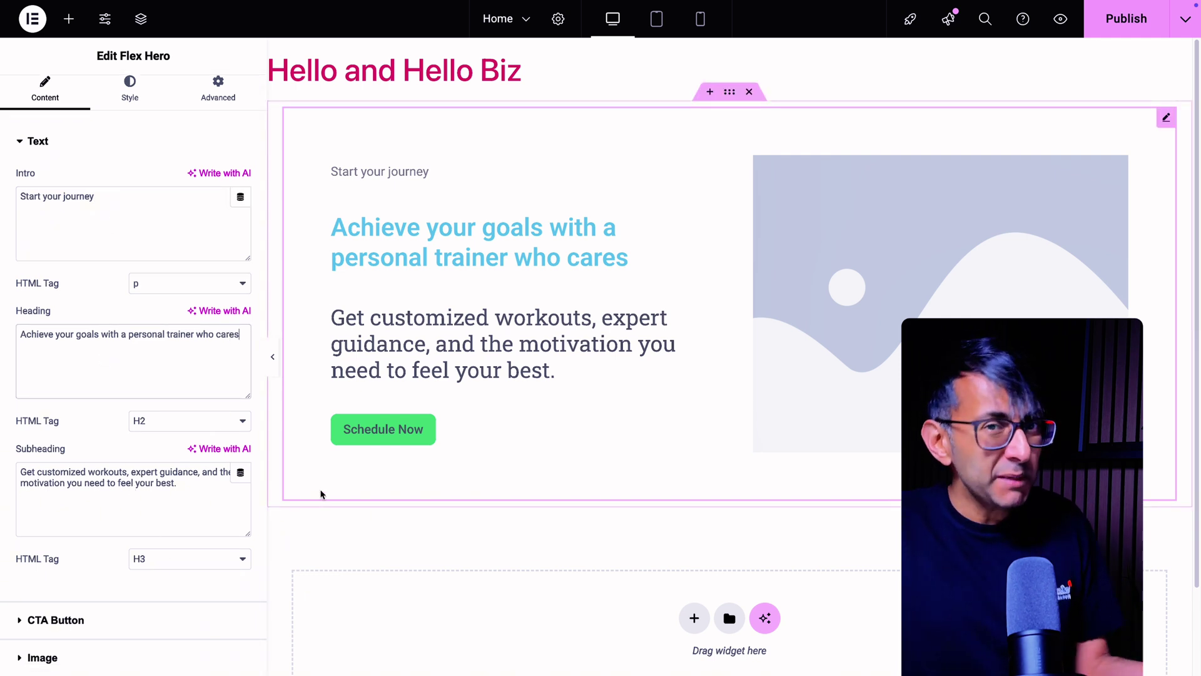
- Show the Flex Hero's secondary CTA button and view the widget's image setting
{"action": "left_click", "coordinate": [153, 610]}
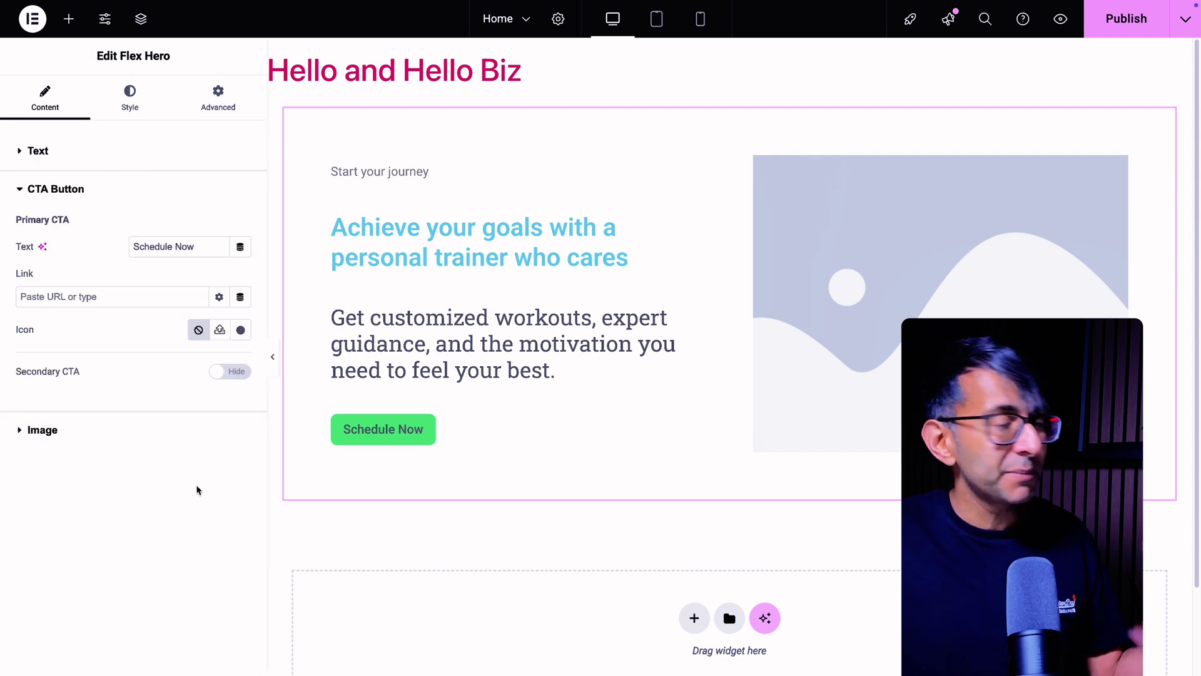
{"action": "left_click", "coordinate": [244, 373]}
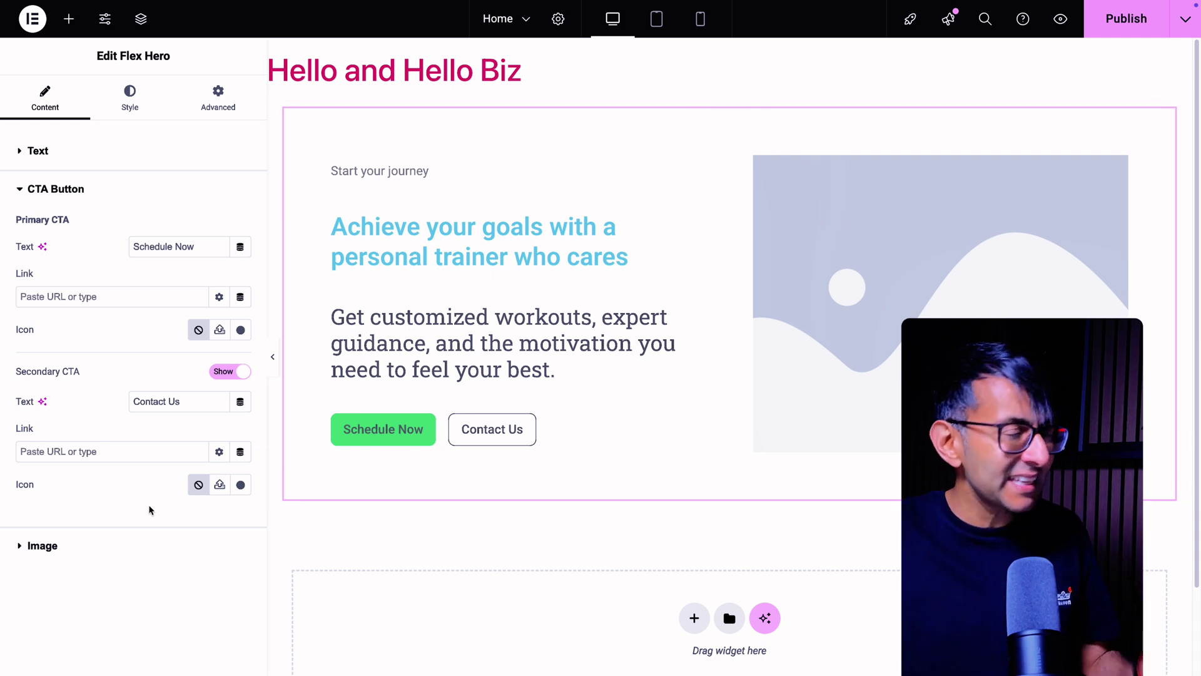
{"action": "left_click", "coordinate": [108, 544]}
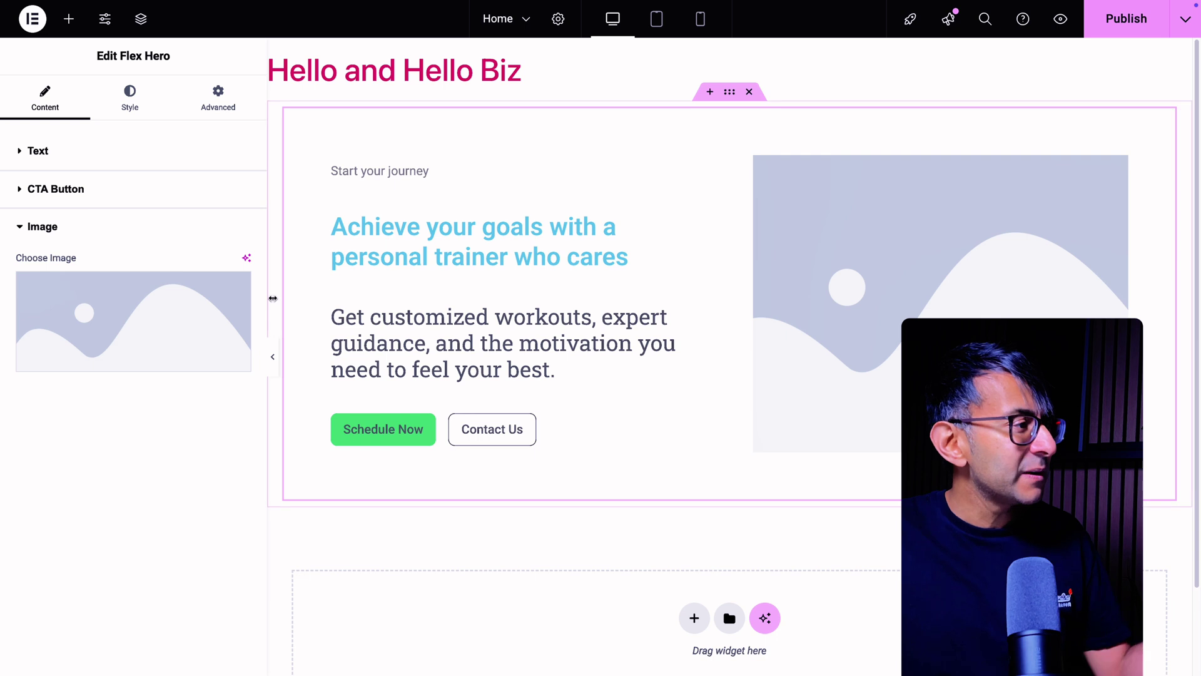
- Try the Storytelling layout preset on the Flex Hero with the content position at Start and a wider content width
{"action": "left_click", "coordinate": [129, 102]}
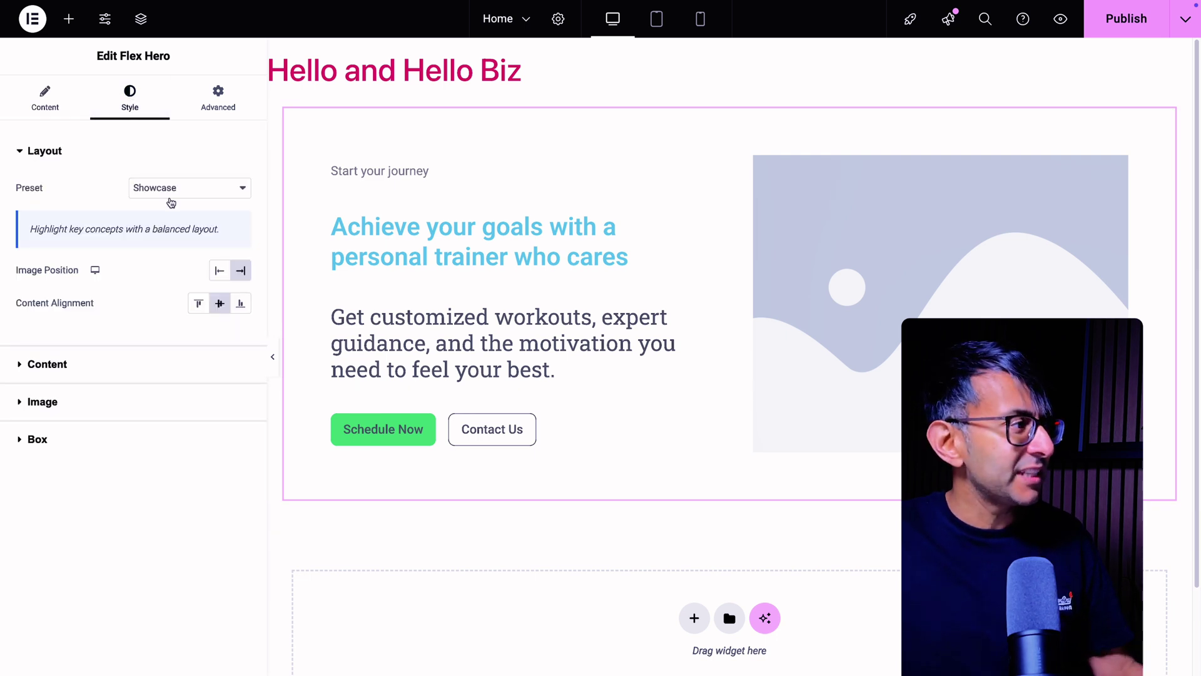
{"action": "left_click", "coordinate": [194, 191]}
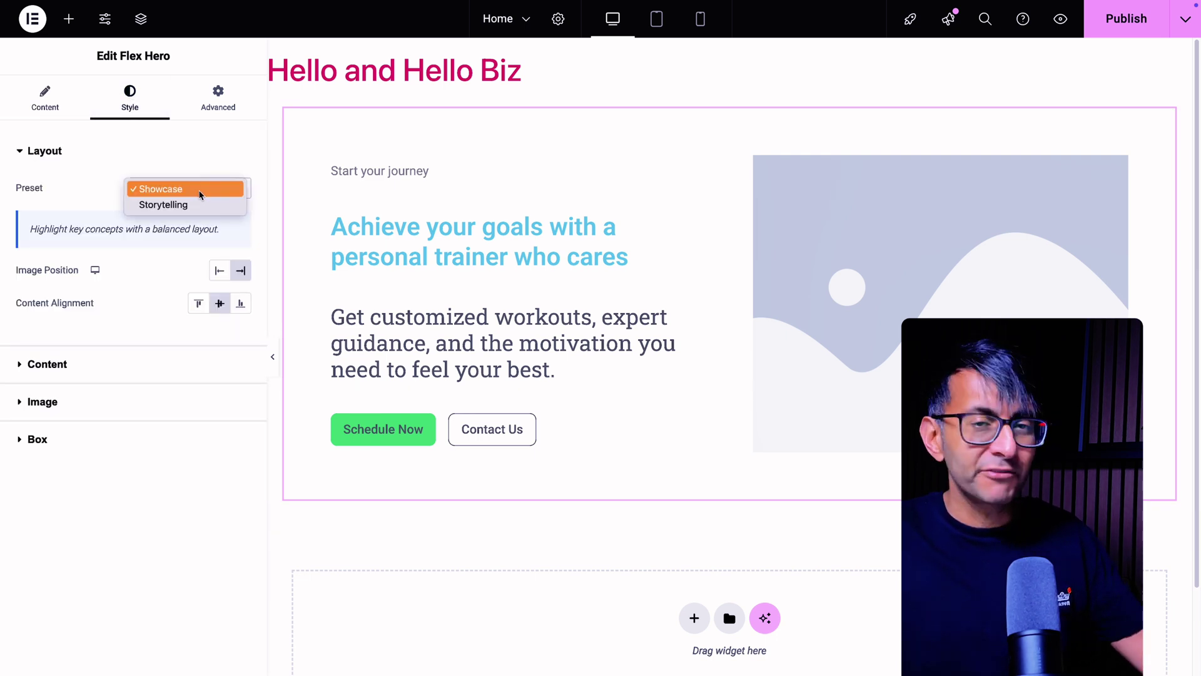
{"action": "left_click", "coordinate": [207, 202]}
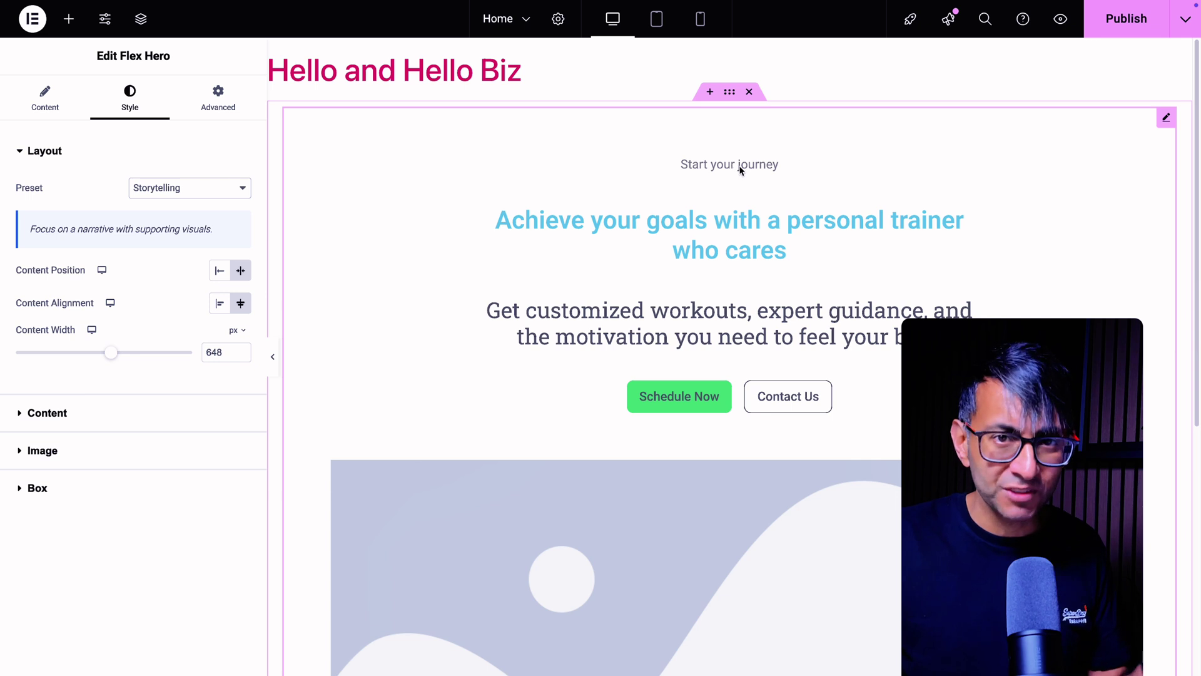
{"action": "left_click", "coordinate": [219, 270]}
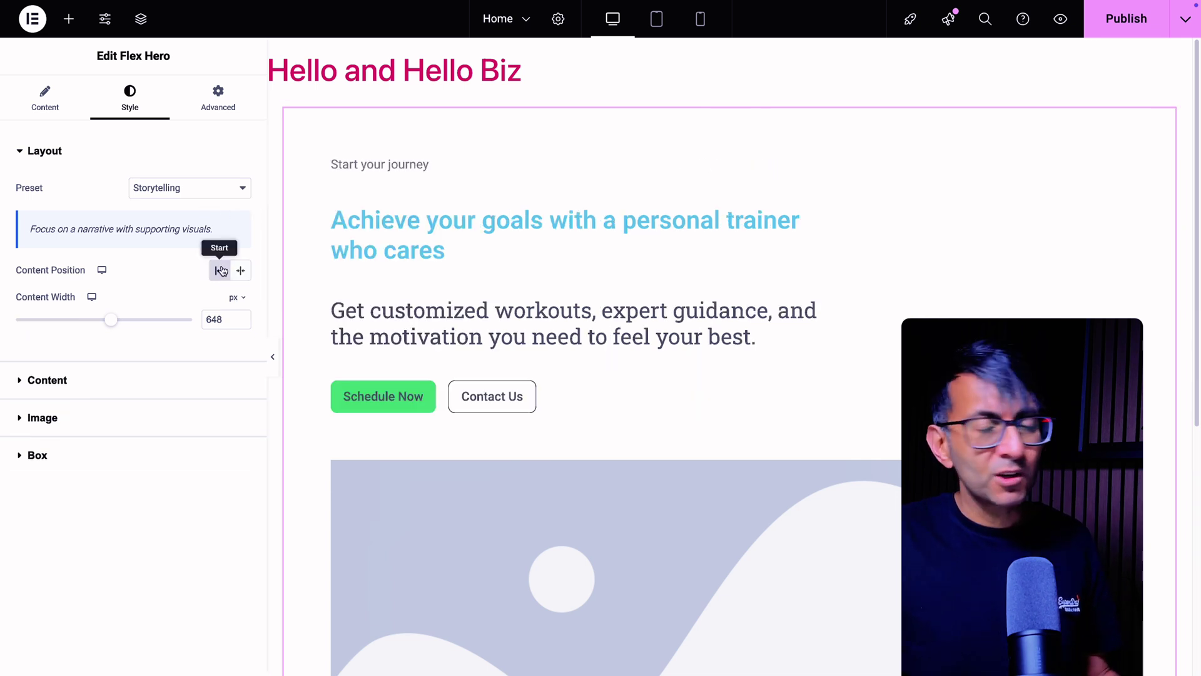
{"action": "left_click_drag", "start_coordinate": [117, 322], "coordinate": [141, 321]}
- Apply the Showcase preset to the Flex Hero with the image before the text, and view its Advanced settings
{"action": "left_click", "coordinate": [188, 188]}
{"action": "left_click", "coordinate": [185, 174]}
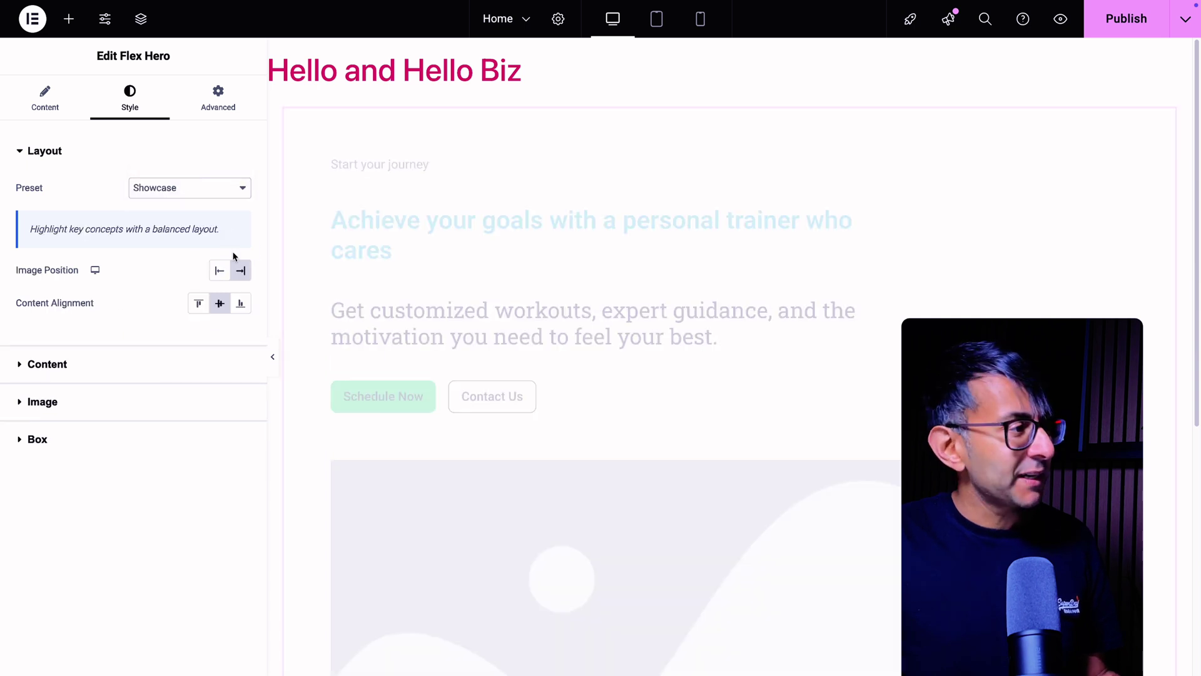
{"action": "left_click", "coordinate": [220, 271]}
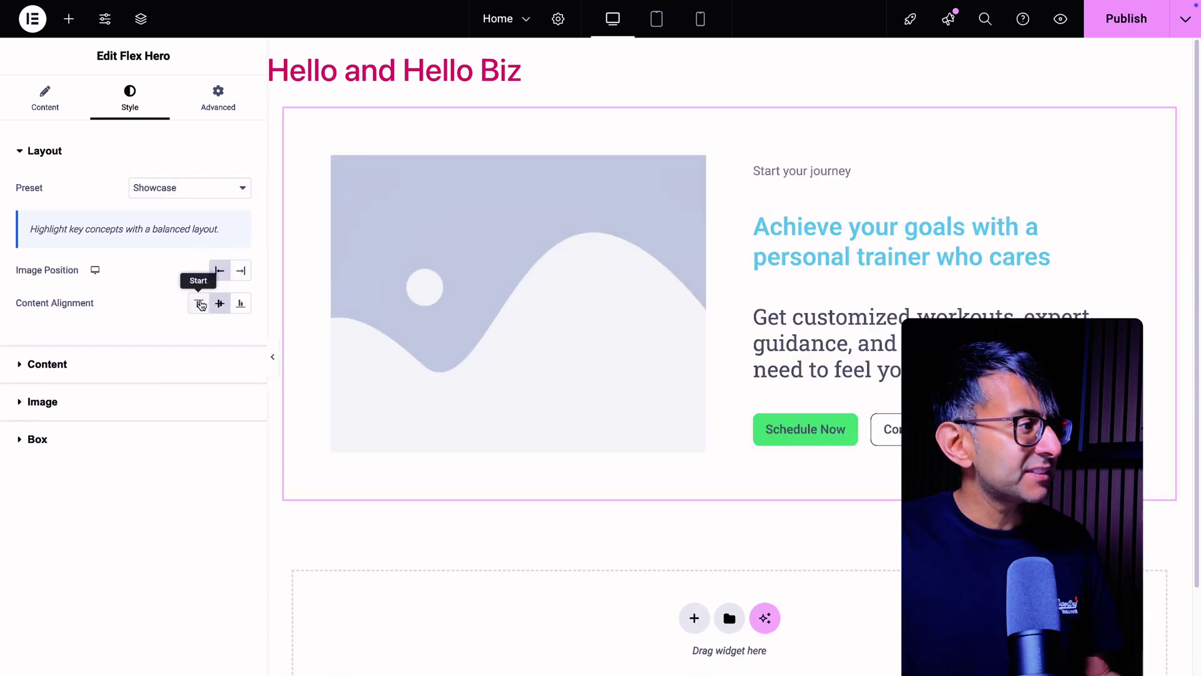
{"action": "left_click", "coordinate": [219, 98]}
{"action": "left_click", "coordinate": [168, 189]}
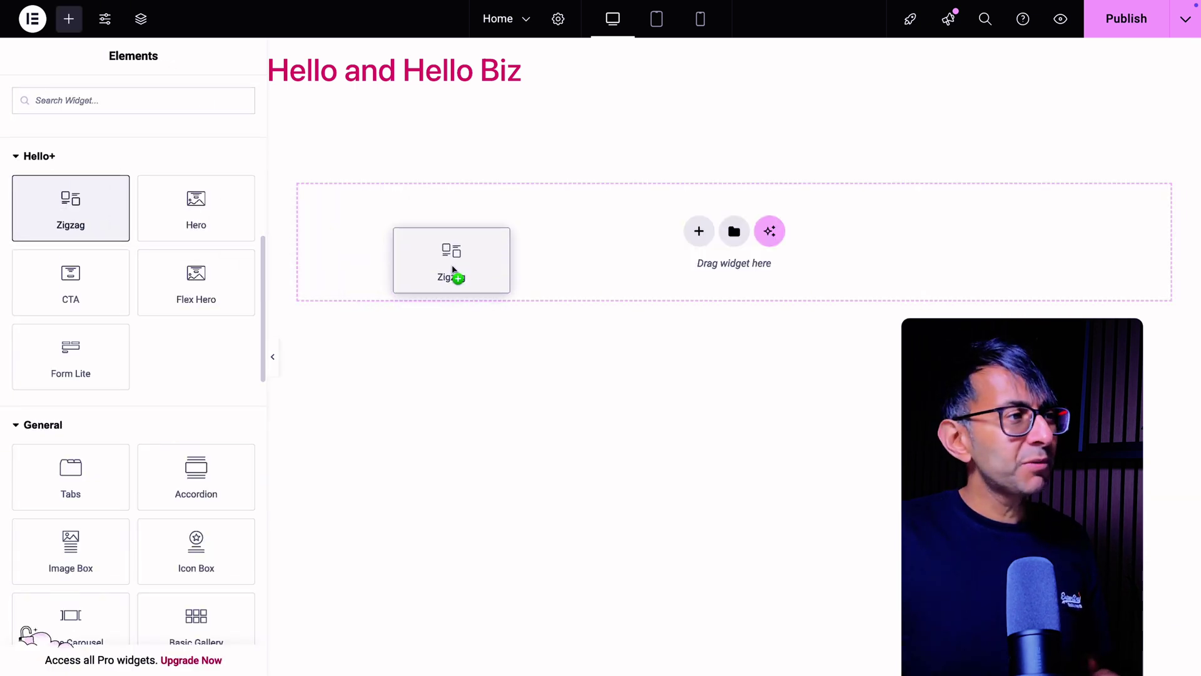
- Add the Hello+ Zigzag widget to the Home page and look over its alternating image and text rows
{"action": "left_click_drag", "start_coordinate": [451, 271], "coordinate": [507, 247]}
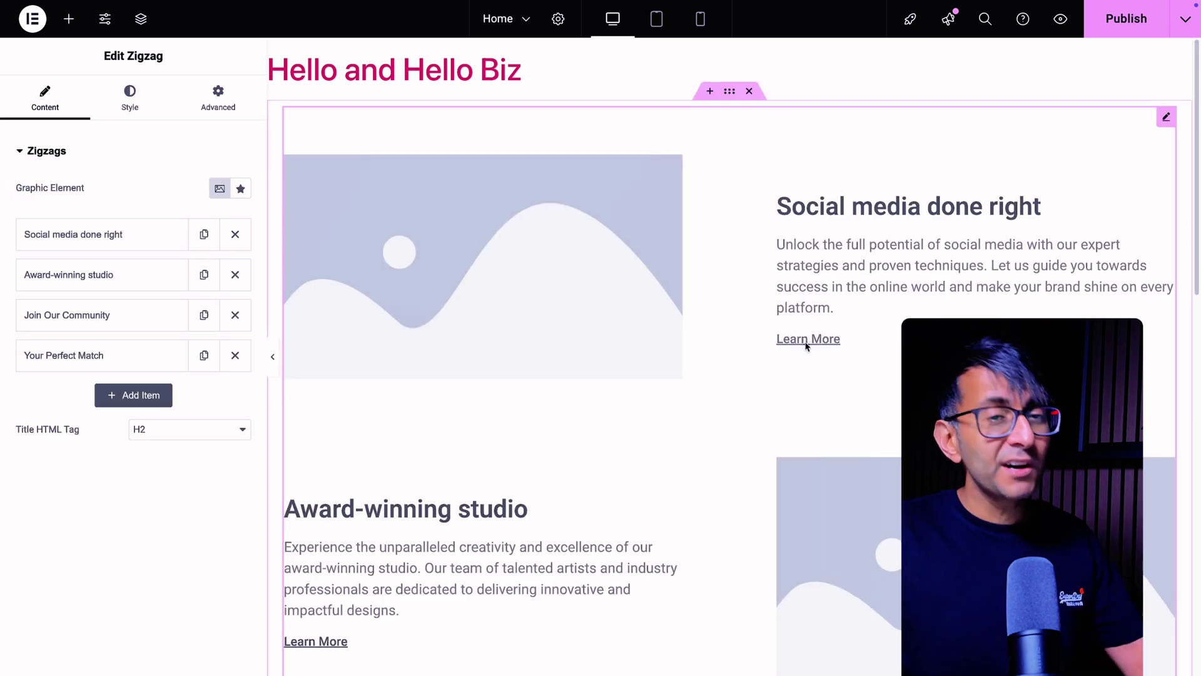
{"action": "scroll", "coordinate": [805, 346], "scroll_direction": "down", "scroll_amount": 2}
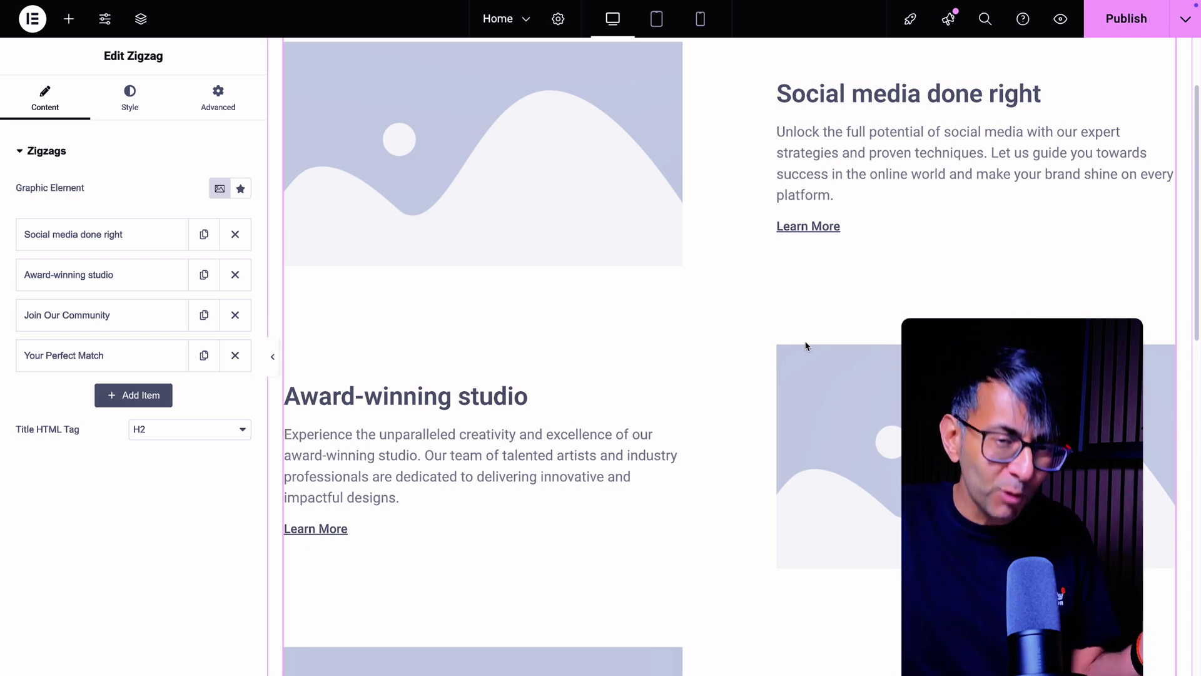
{"action": "scroll", "coordinate": [882, 383], "scroll_direction": "up", "scroll_amount": 1}
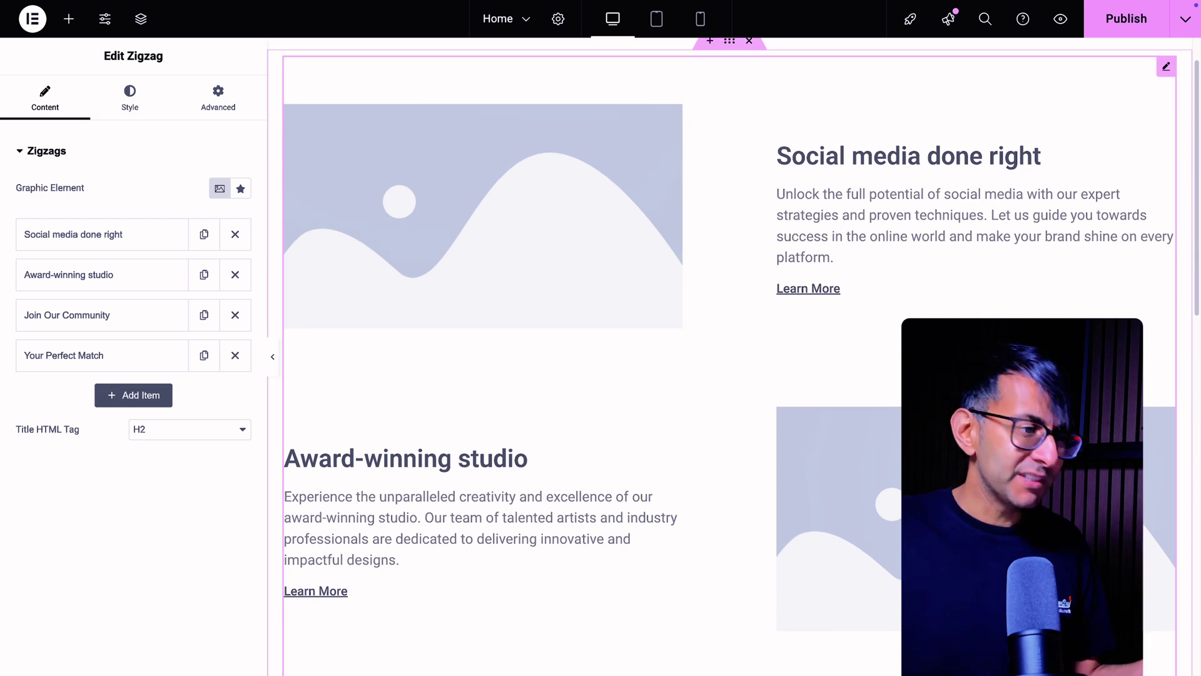
- Preview the Zigzag widget in mobile view and return to desktop view, looking through all its rows
{"action": "left_click", "coordinate": [700, 18]}
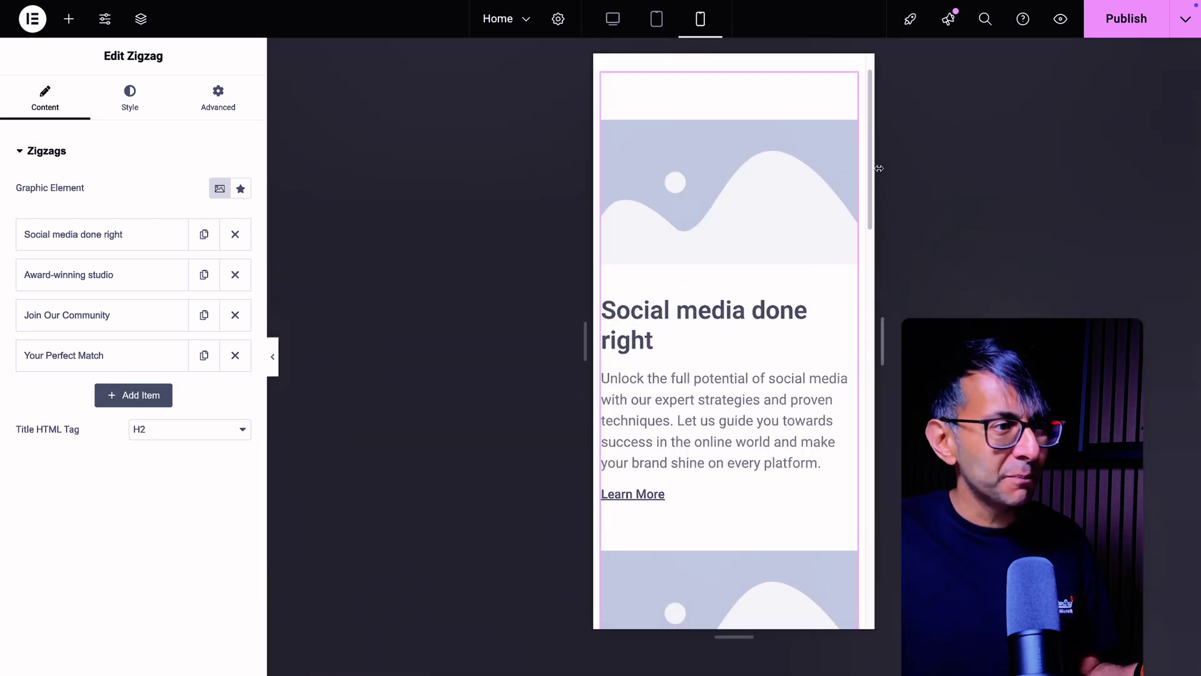
{"action": "mouse_move", "coordinate": [869, 168]}
{"action": "left_mouse_down"}
{"action": "mouse_move", "coordinate": [880, 295]}
{"action": "mouse_move", "coordinate": [874, 168]}
{"action": "left_mouse_up"}
{"action": "left_click", "coordinate": [612, 19]}
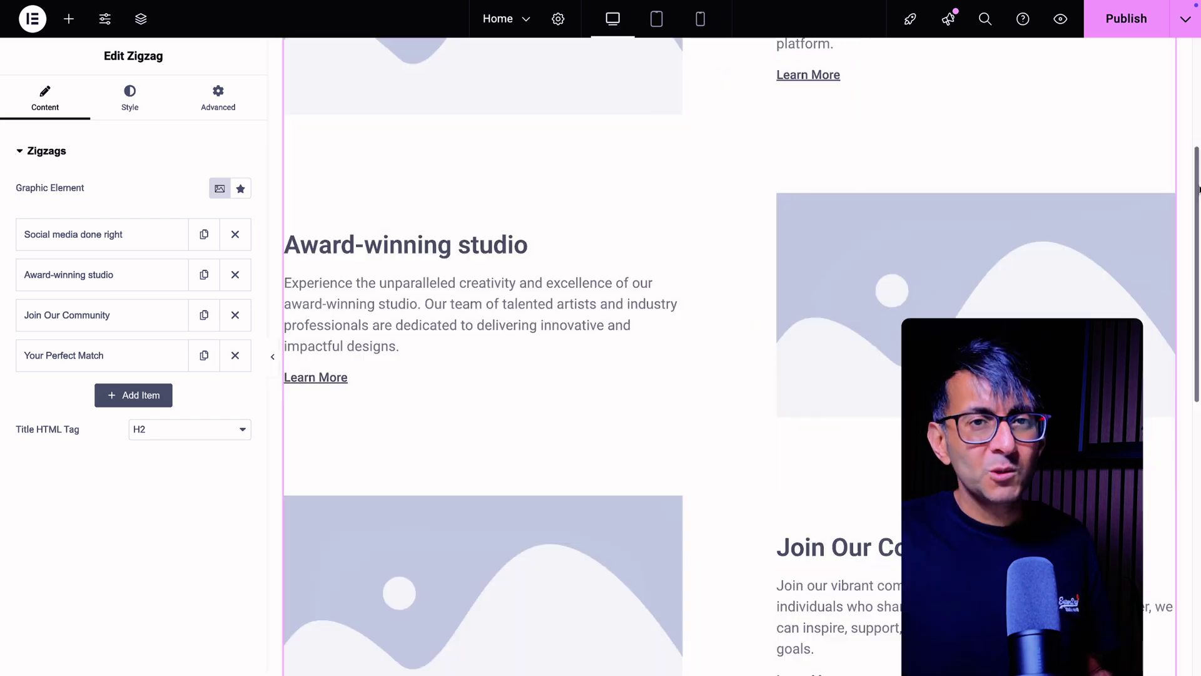
{"action": "left_click_drag", "start_coordinate": [1197, 190], "coordinate": [1198, 416]}
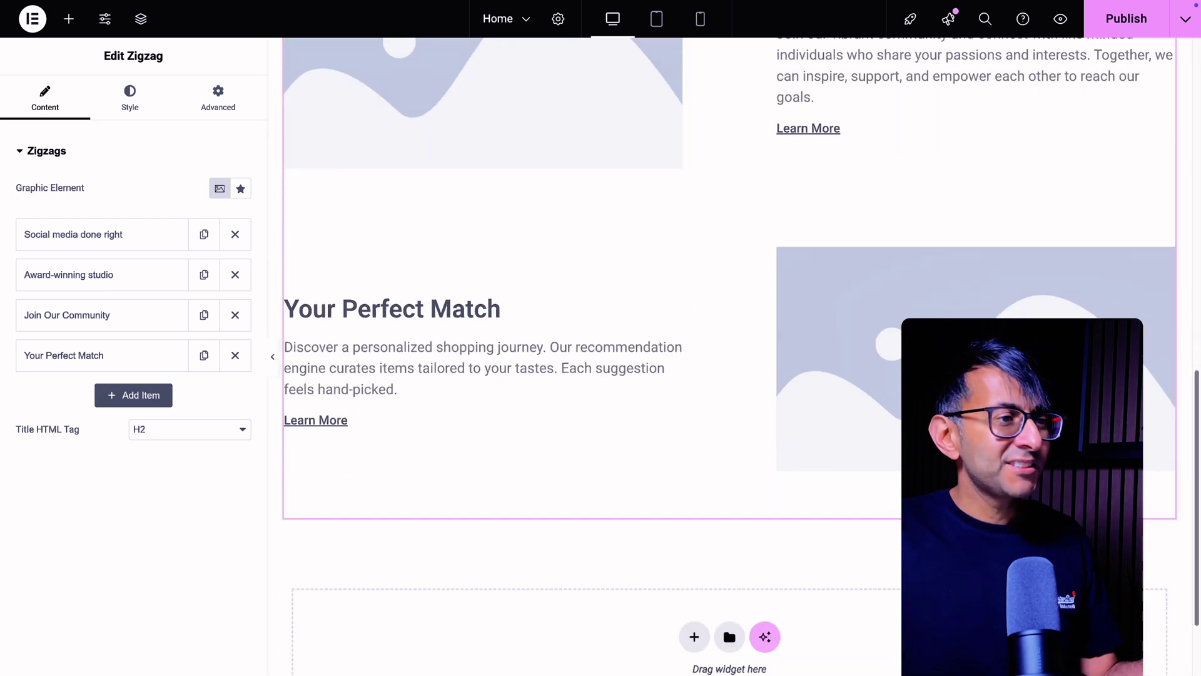
{"action": "scroll", "coordinate": [730, 356], "scroll_direction": "down", "scroll_amount": 2}
{"action": "scroll", "coordinate": [729, 356], "scroll_direction": "up", "scroll_amount": 10}
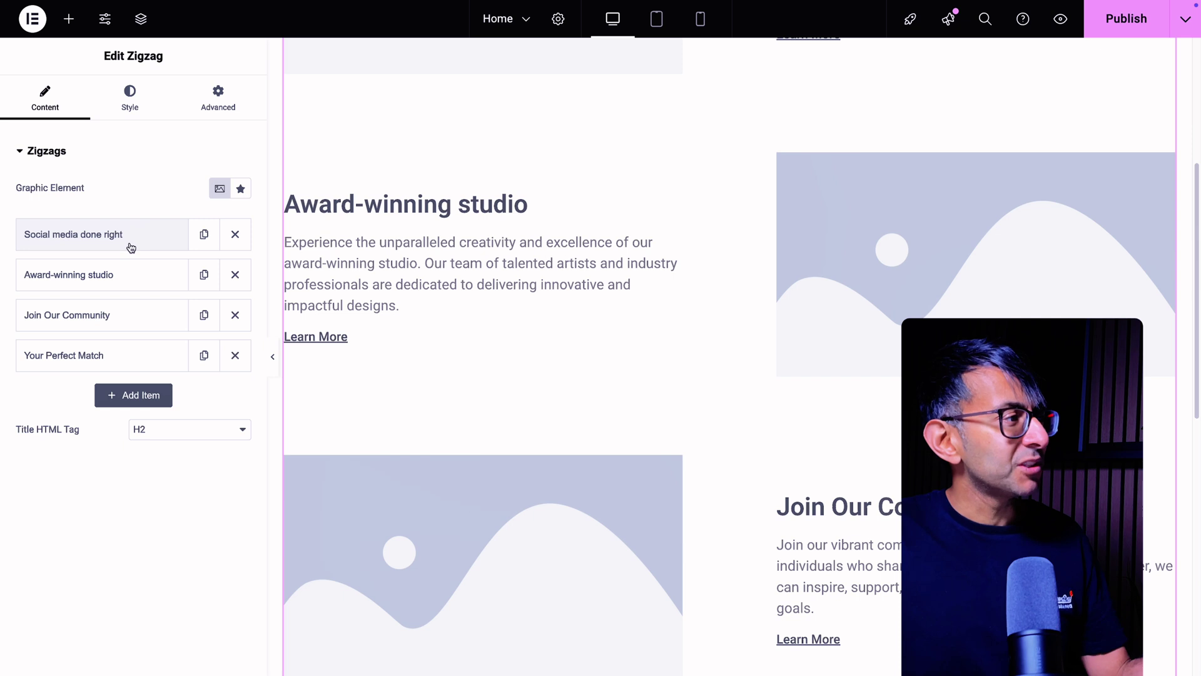
- Replace the "Social media done right" item's placeholder image with the photo of two people at a laptop, and clear its description
{"action": "left_click", "coordinate": [134, 239]}
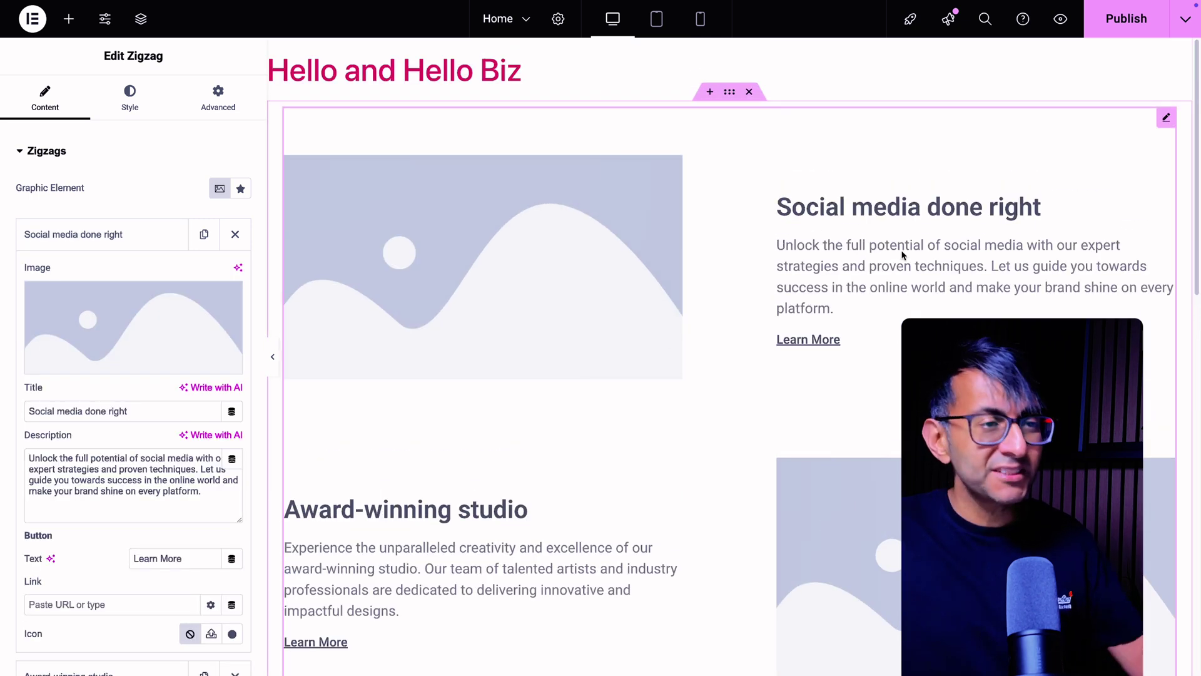
{"action": "left_click", "coordinate": [139, 326]}
{"action": "left_click", "coordinate": [629, 231]}
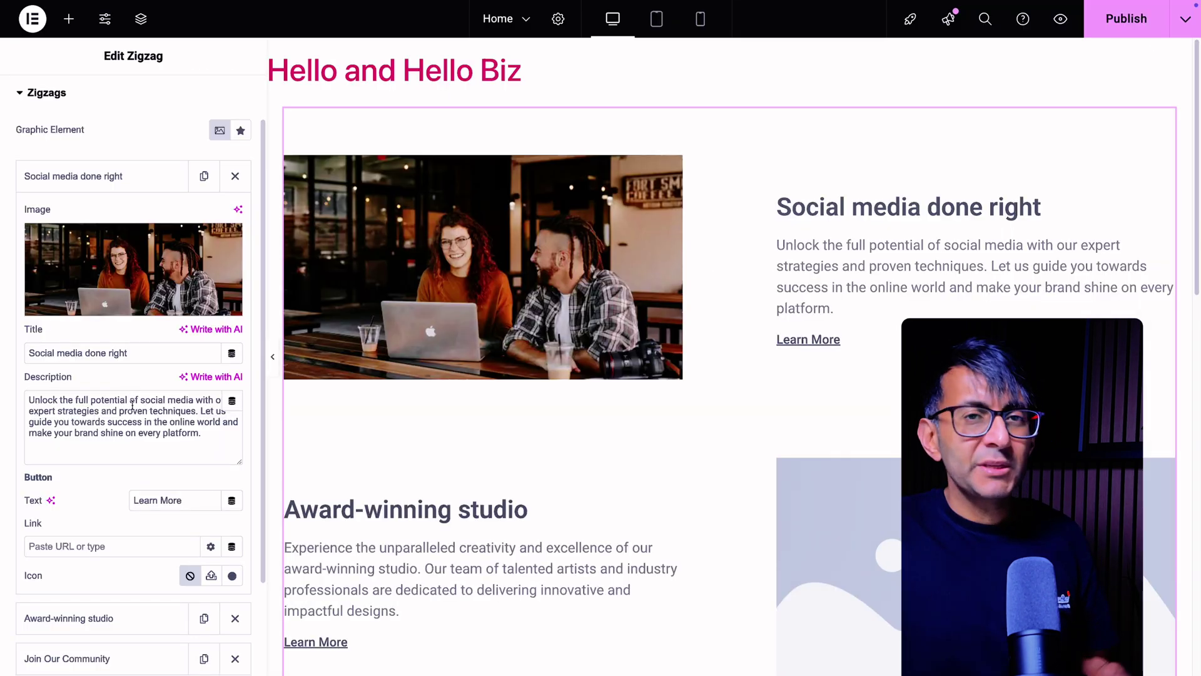
{"action": "triple_click", "coordinate": [229, 430]}
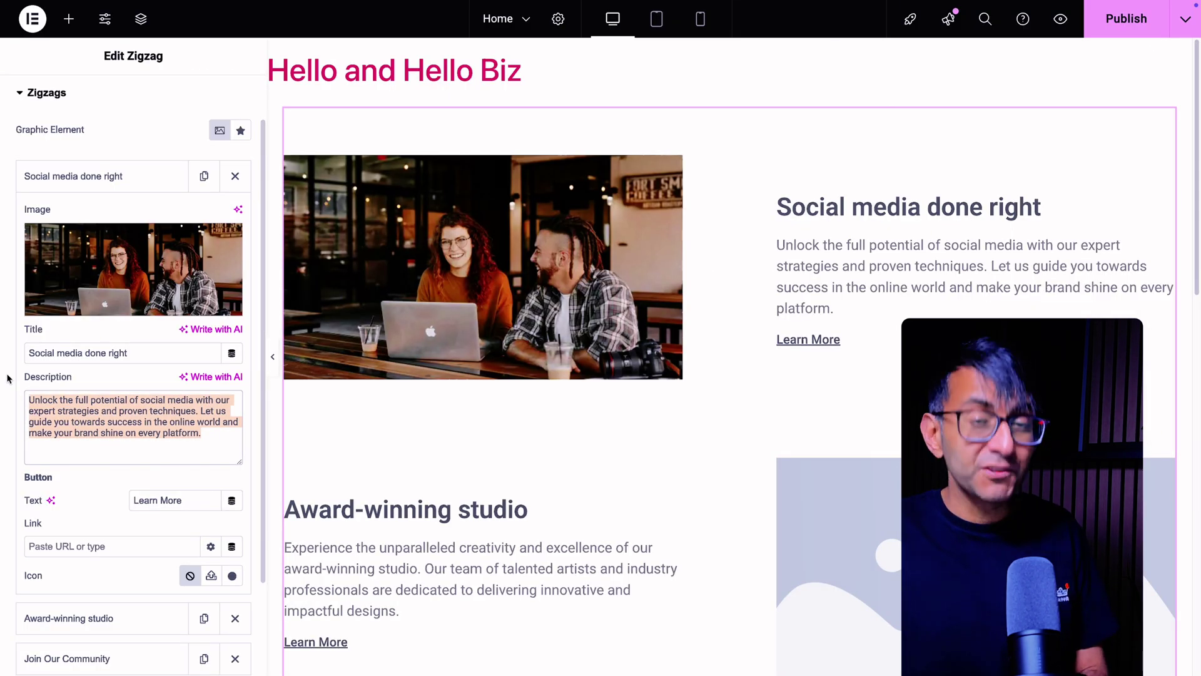
{"action": "key", "text": "BackSpace"}
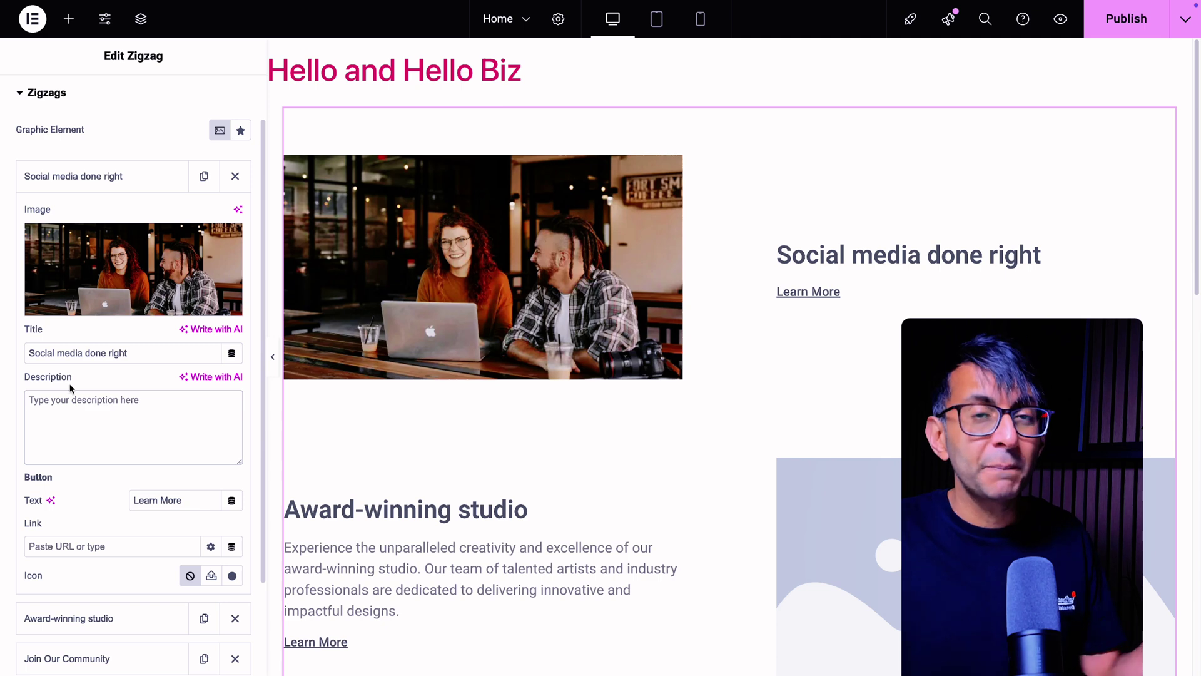
- Delete the "Your Perfect Match" item and move "Join Our Community" to the first place in the Zigzag list
{"action": "scroll", "coordinate": [88, 545], "scroll_direction": "down", "scroll_amount": 2}
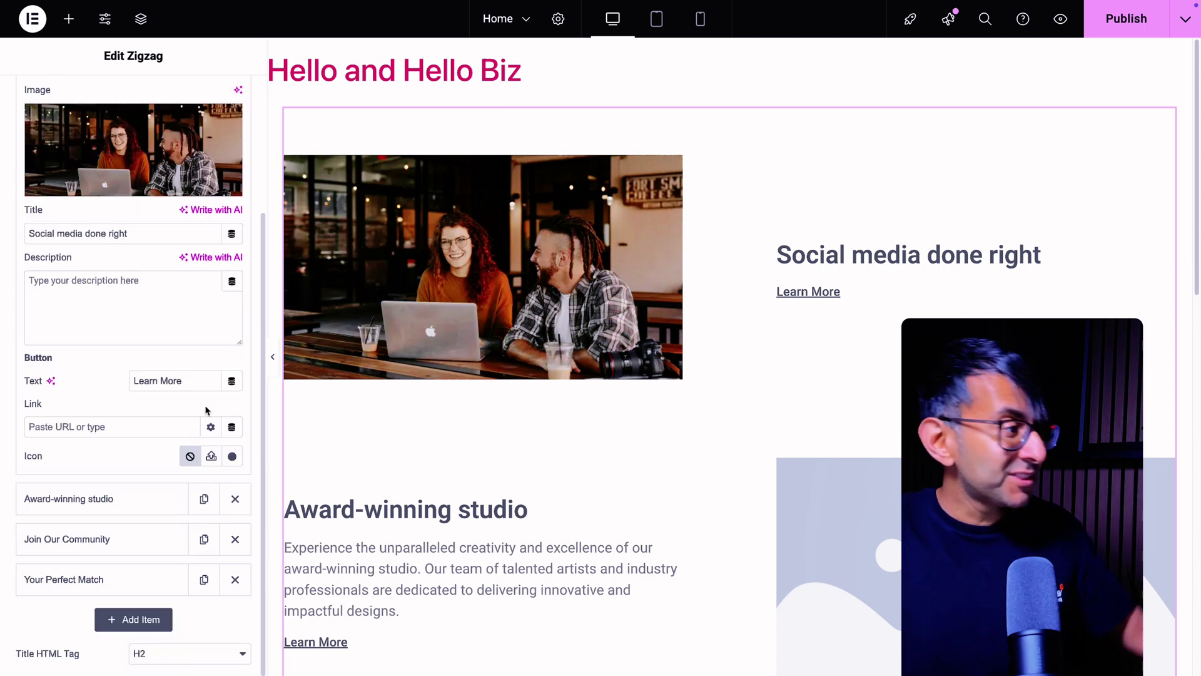
{"action": "left_click", "coordinate": [237, 576]}
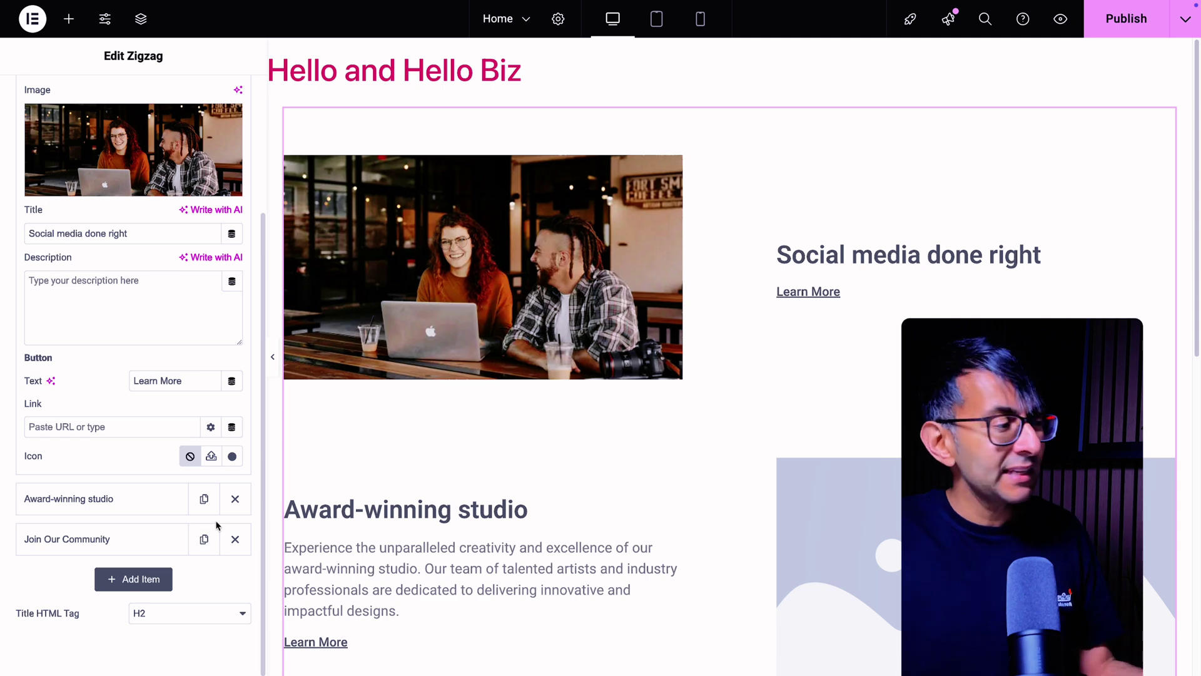
{"action": "left_click_drag", "start_coordinate": [213, 524], "coordinate": [202, 150]}
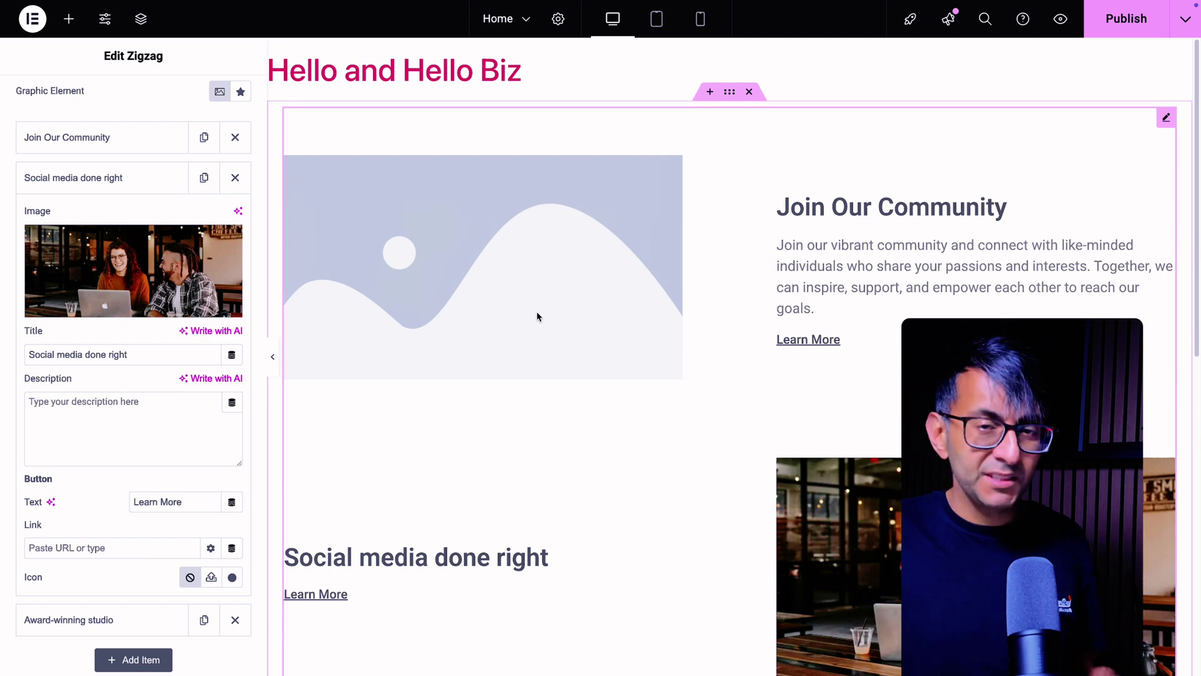
- Look over the reordered rows and move the "Social media done right" item to the first place
{"action": "scroll", "coordinate": [528, 469], "scroll_direction": "down", "scroll_amount": 2}
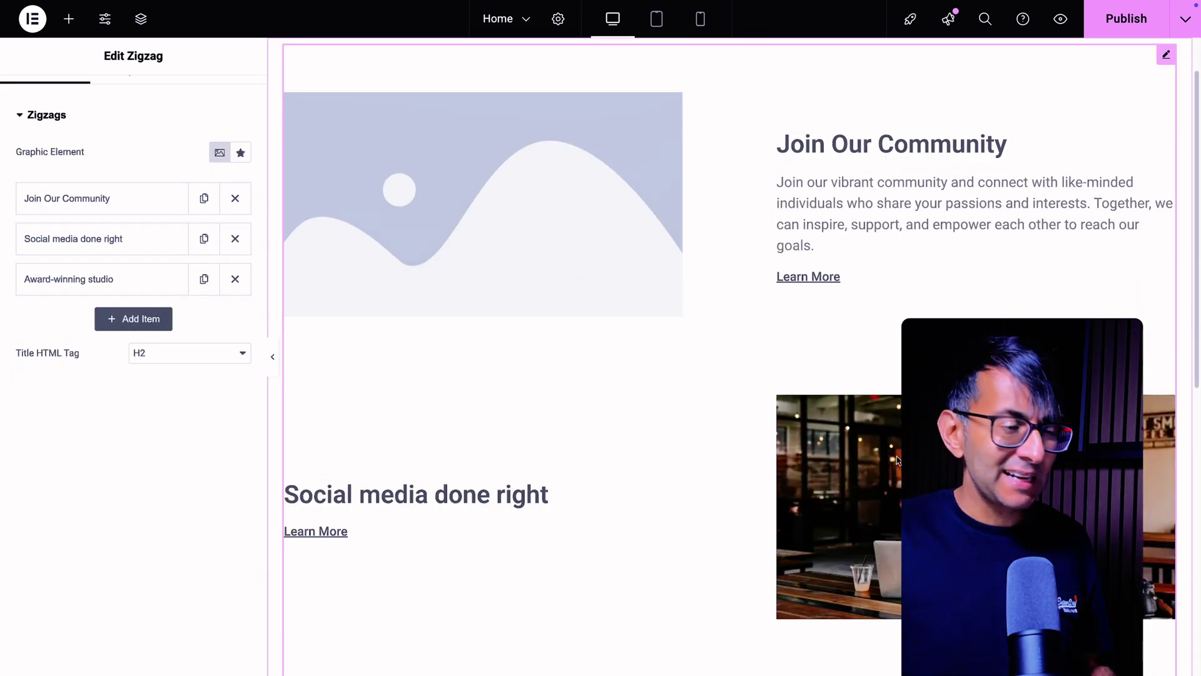
{"action": "scroll", "coordinate": [716, 394], "scroll_direction": "down", "scroll_amount": 2}
{"action": "scroll", "coordinate": [716, 391], "scroll_direction": "up", "scroll_amount": 2}
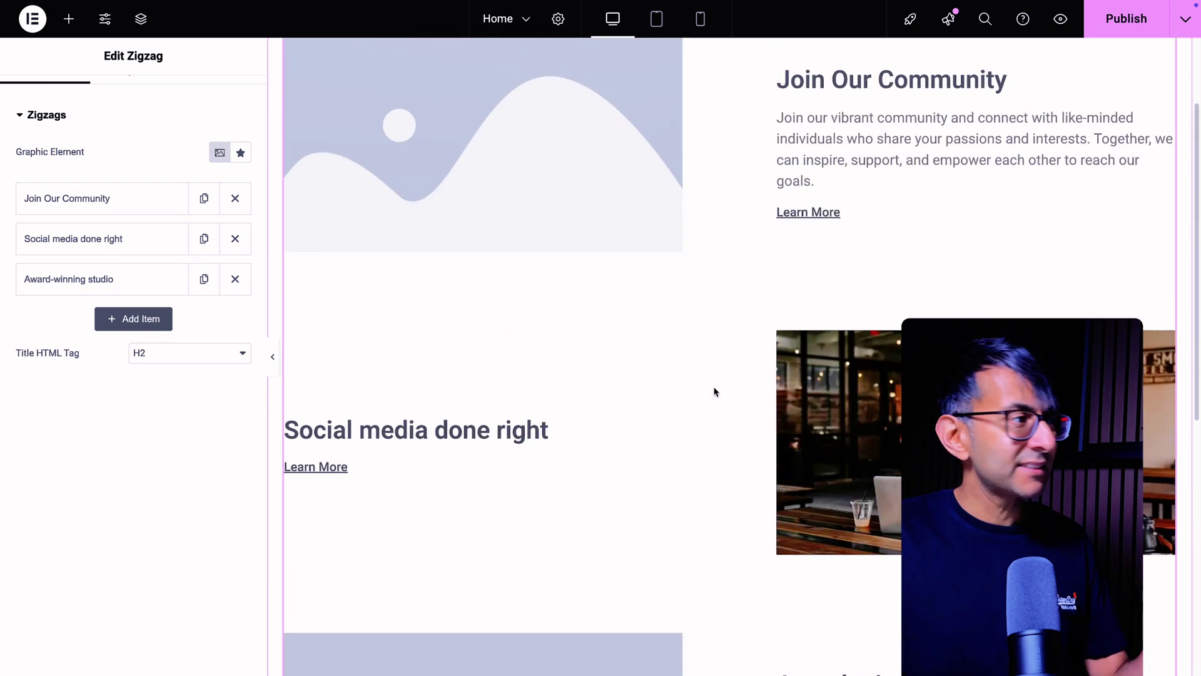
{"action": "scroll", "coordinate": [332, 339], "scroll_direction": "up", "scroll_amount": 1}
{"action": "left_click_drag", "start_coordinate": [116, 238], "coordinate": [127, 200]}
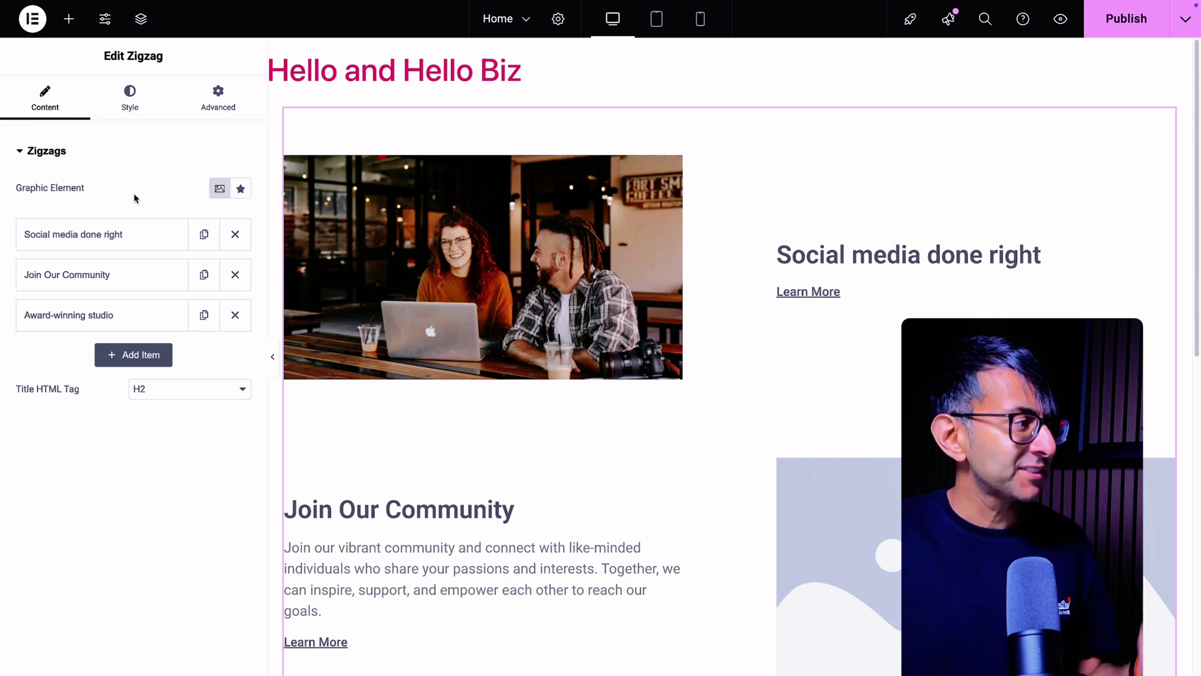
- Try icons as the Zigzag's graphic element and switch it back to images
{"action": "left_click", "coordinate": [241, 189]}
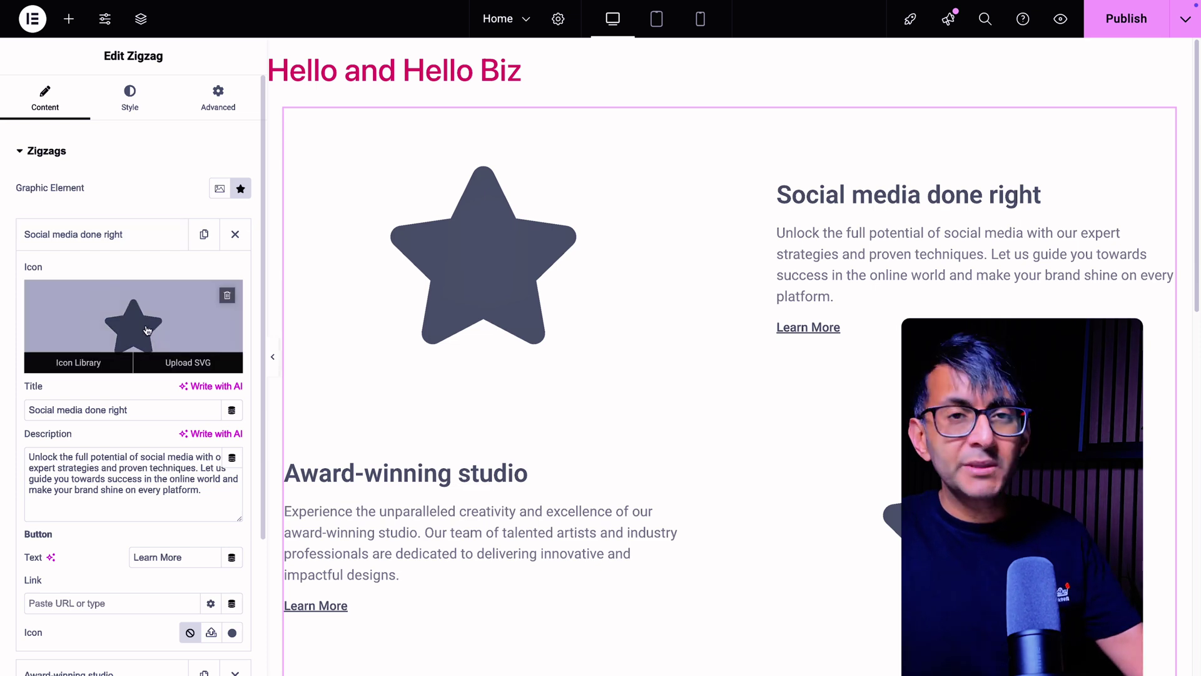
{"action": "left_click", "coordinate": [219, 188]}
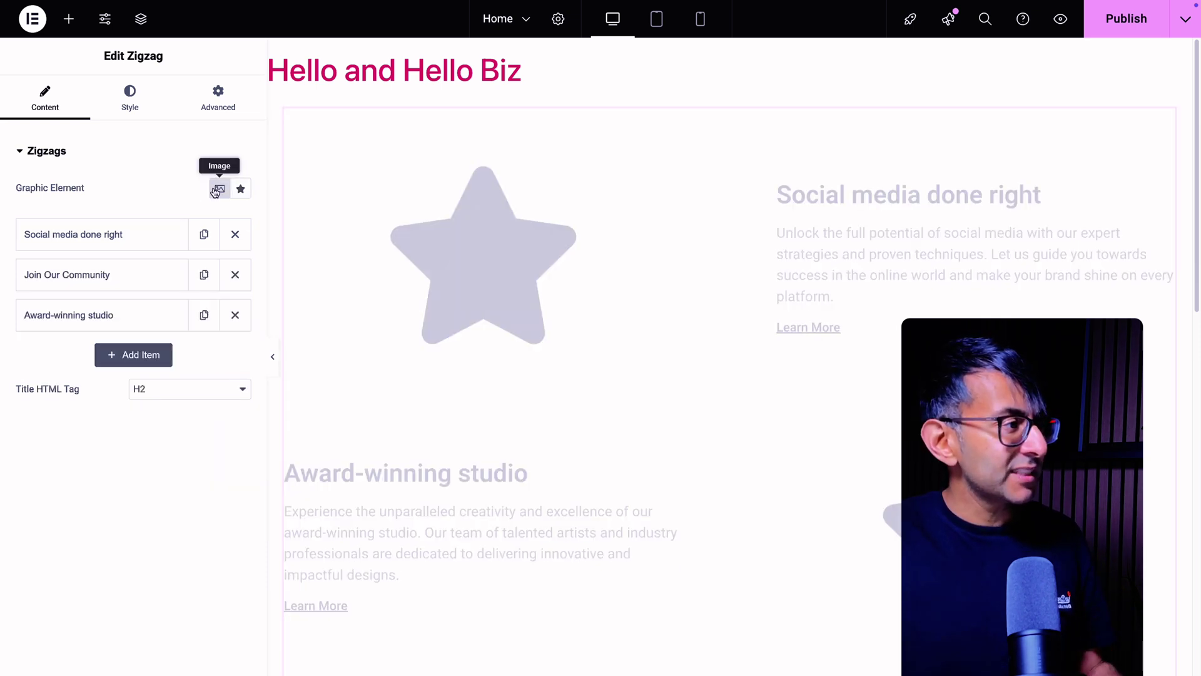
- Align the Zigzag's first graphic to the right of its text and look through the alternating rows
{"action": "left_click", "coordinate": [119, 105]}
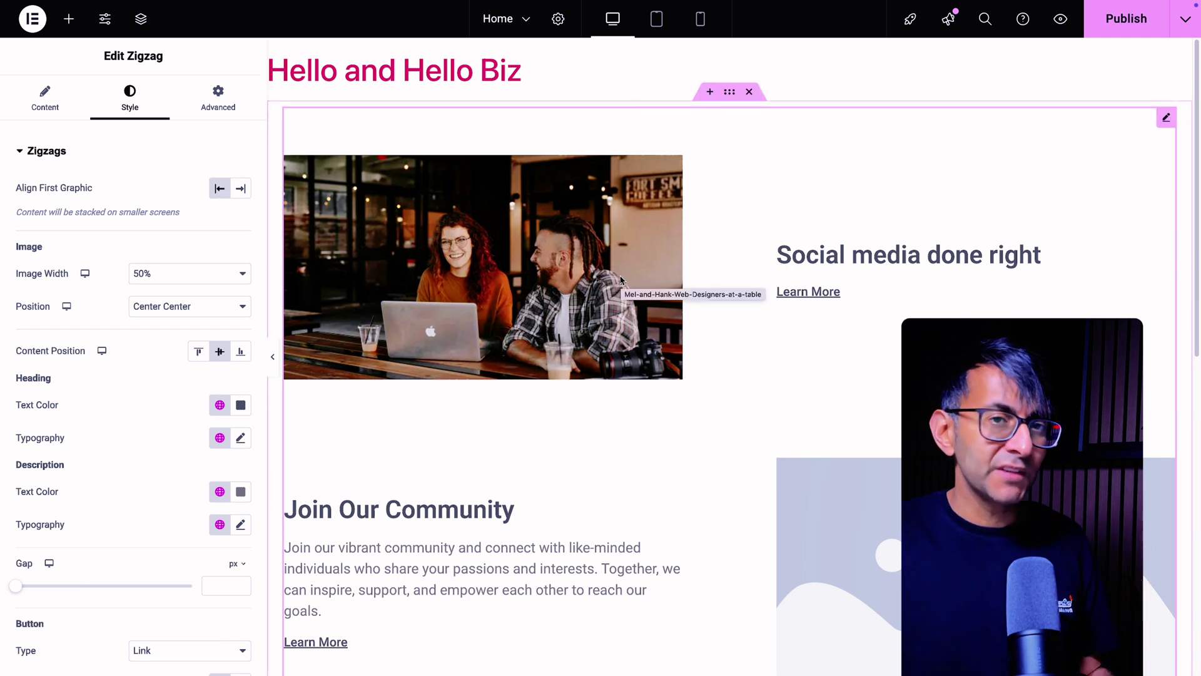
{"action": "left_click", "coordinate": [241, 189]}
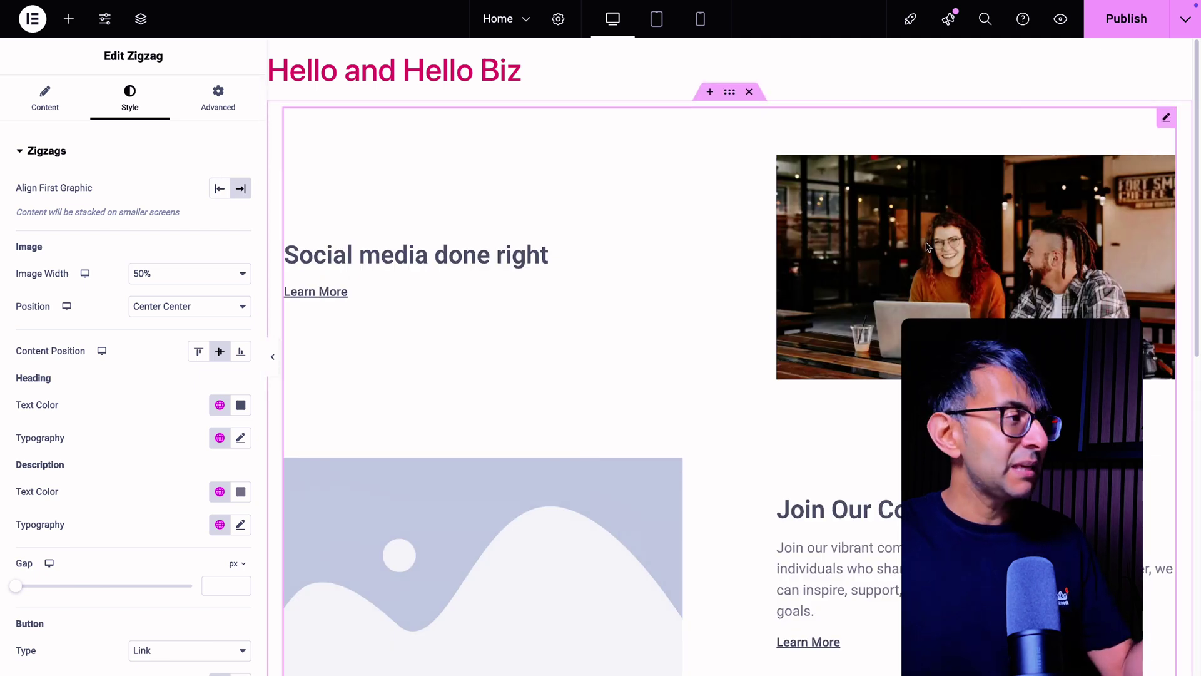
{"action": "scroll", "coordinate": [930, 279], "scroll_direction": "down", "scroll_amount": 3}
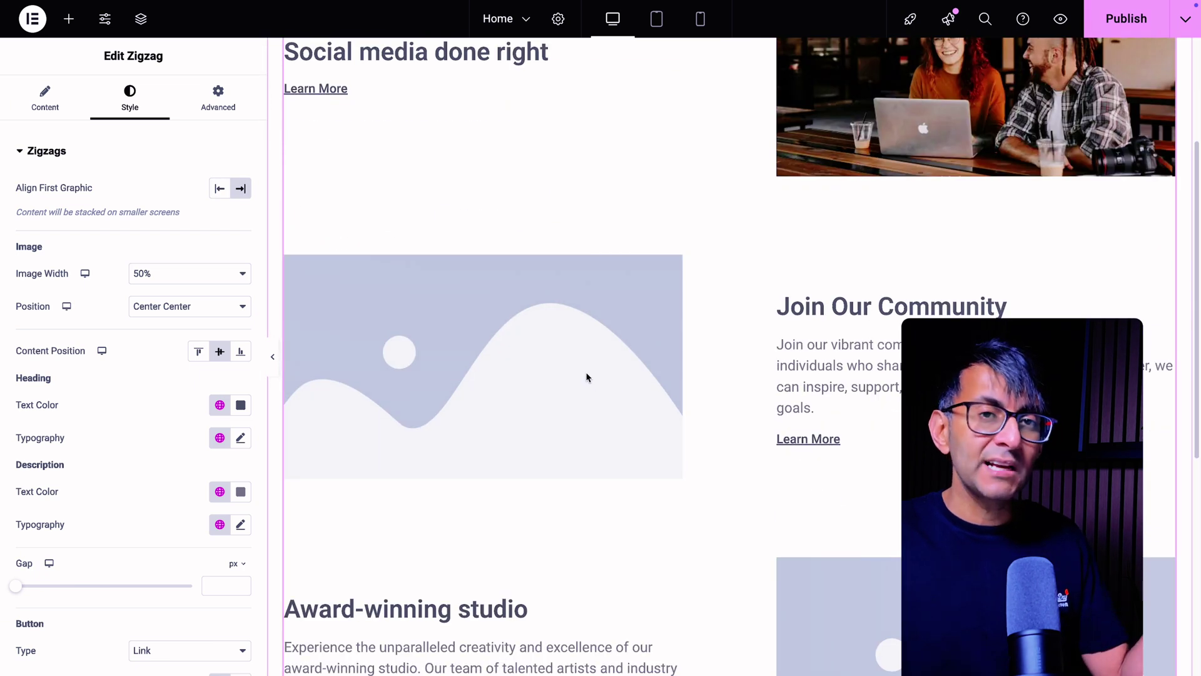
{"action": "scroll", "coordinate": [869, 447], "scroll_direction": "up", "scroll_amount": 3}
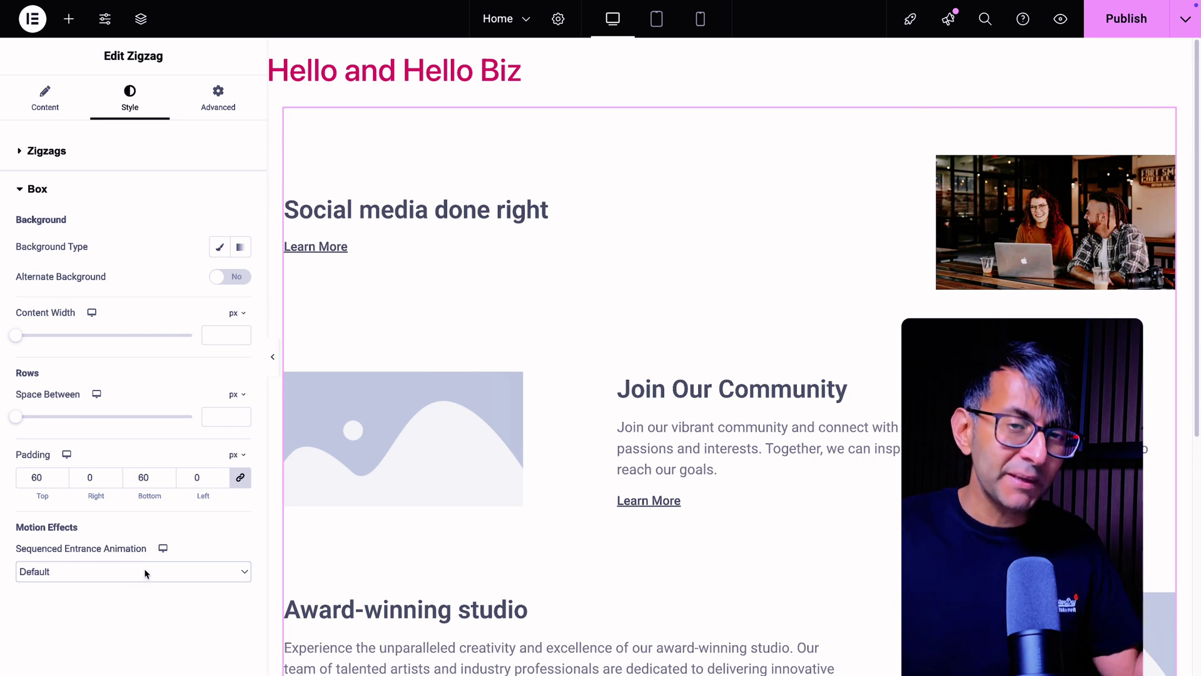
- Set the Zigzag's sequenced entrance animation to Fade In Left and replay it on the live Home page
{"action": "left_click", "coordinate": [145, 572]}
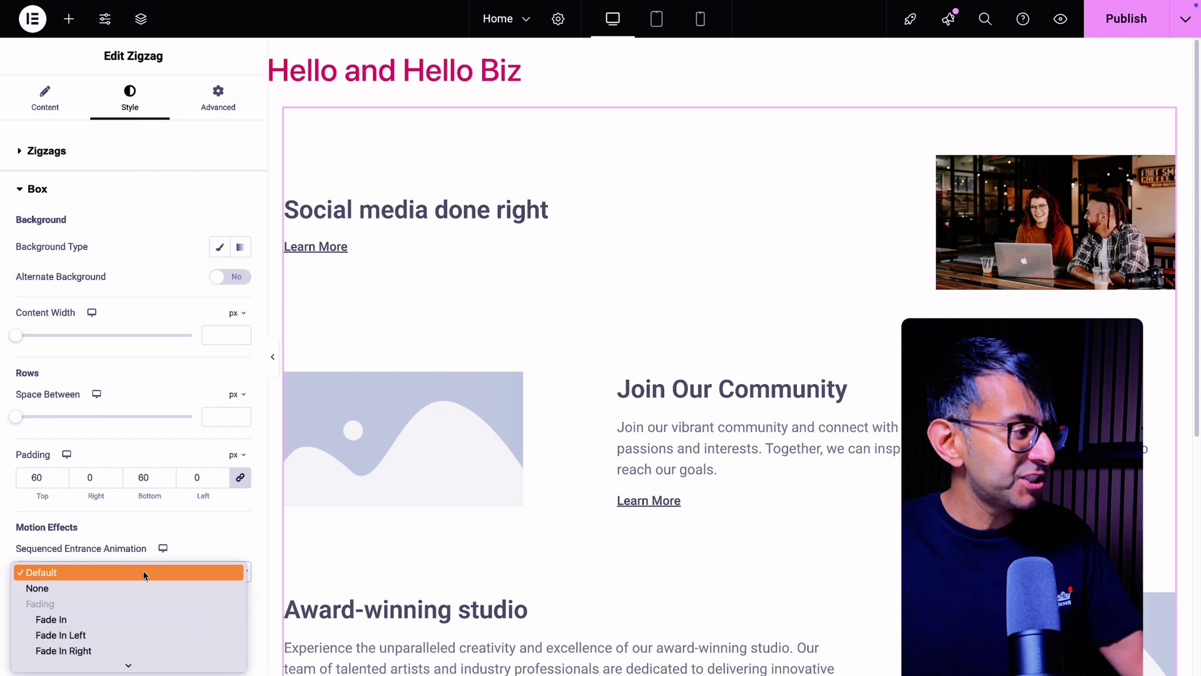
{"action": "left_click", "coordinate": [144, 632]}
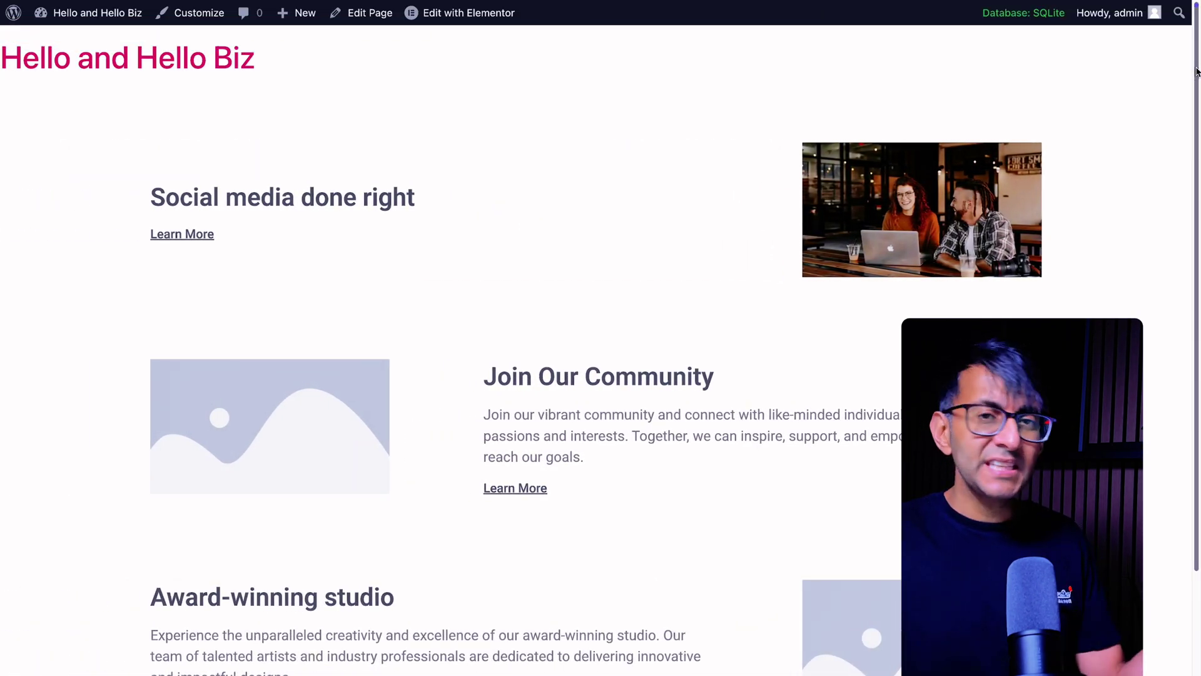
{"action": "scroll", "coordinate": [1196, 72], "scroll_direction": "down", "scroll_amount": 1}
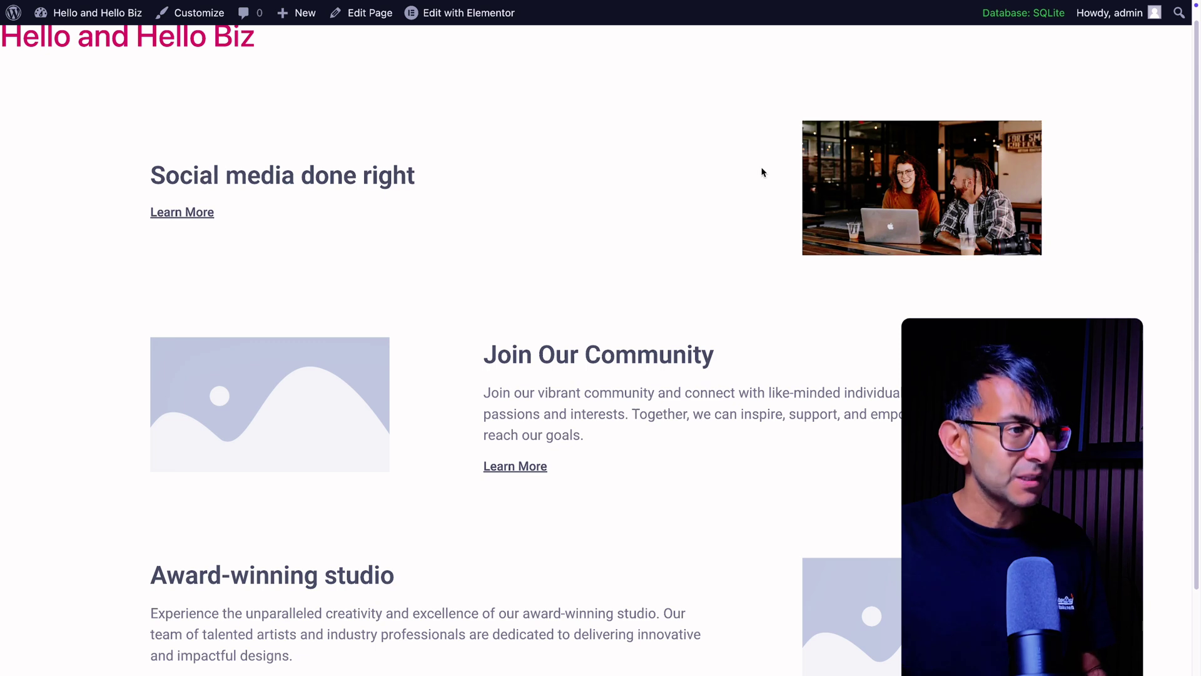
{"action": "key", "text": "super+r"}
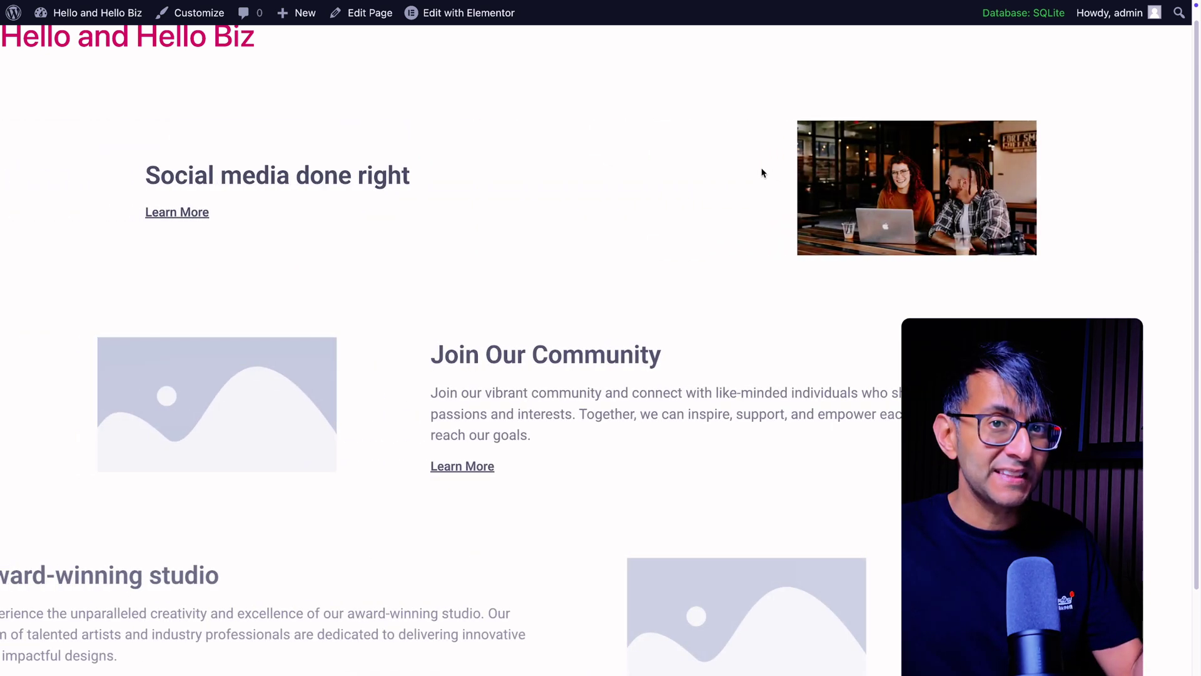
{"action": "scroll", "coordinate": [807, 256], "scroll_direction": "down", "scroll_amount": 3}
{"action": "scroll", "coordinate": [809, 257], "scroll_direction": "up", "scroll_amount": 3}
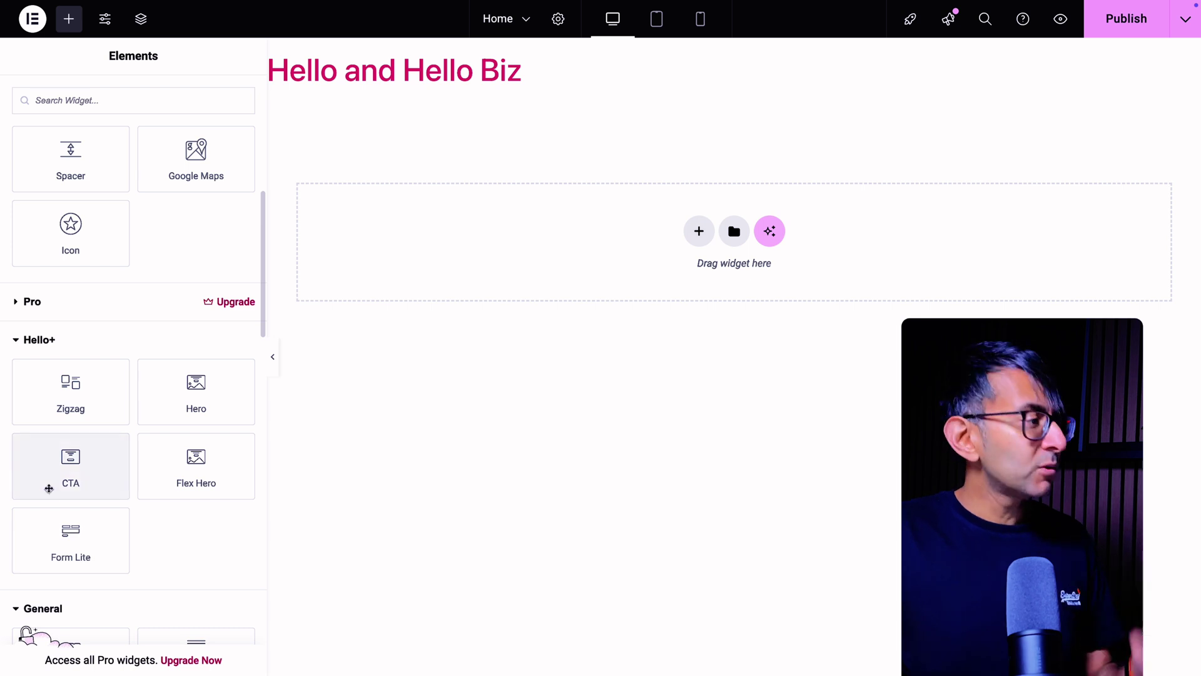
- Add the Hello+ CTA widget to the Home page and check it in the page structure
{"action": "left_click_drag", "start_coordinate": [48, 485], "coordinate": [545, 247]}
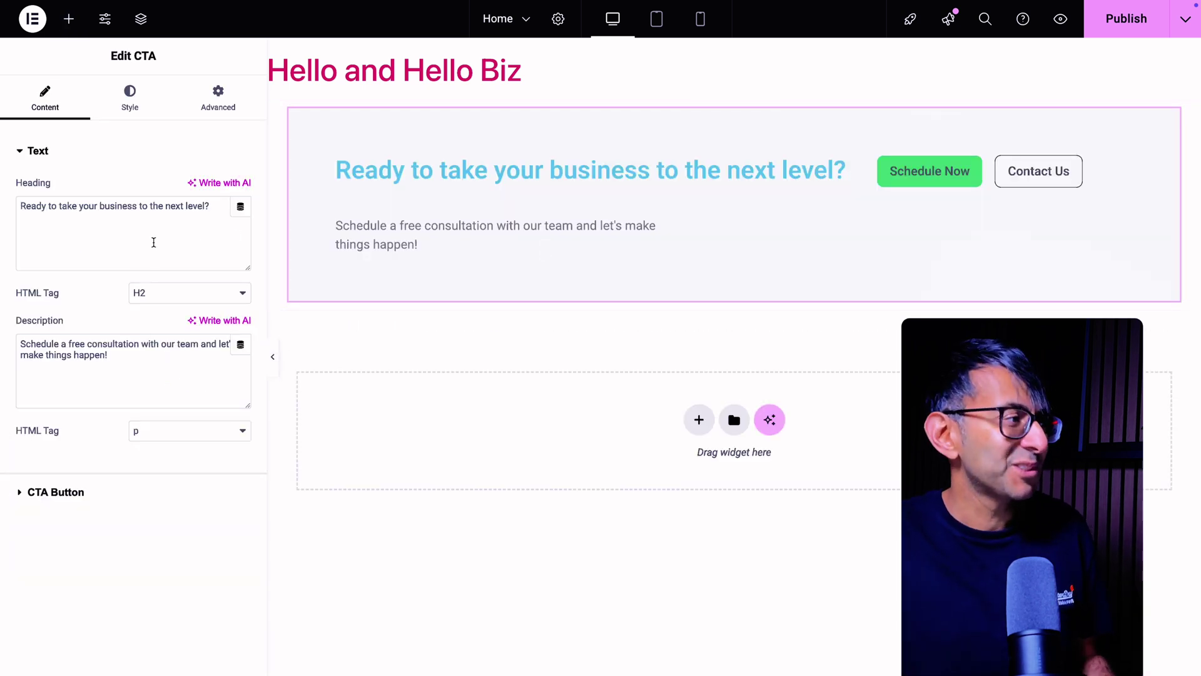
{"action": "left_click", "coordinate": [141, 19]}
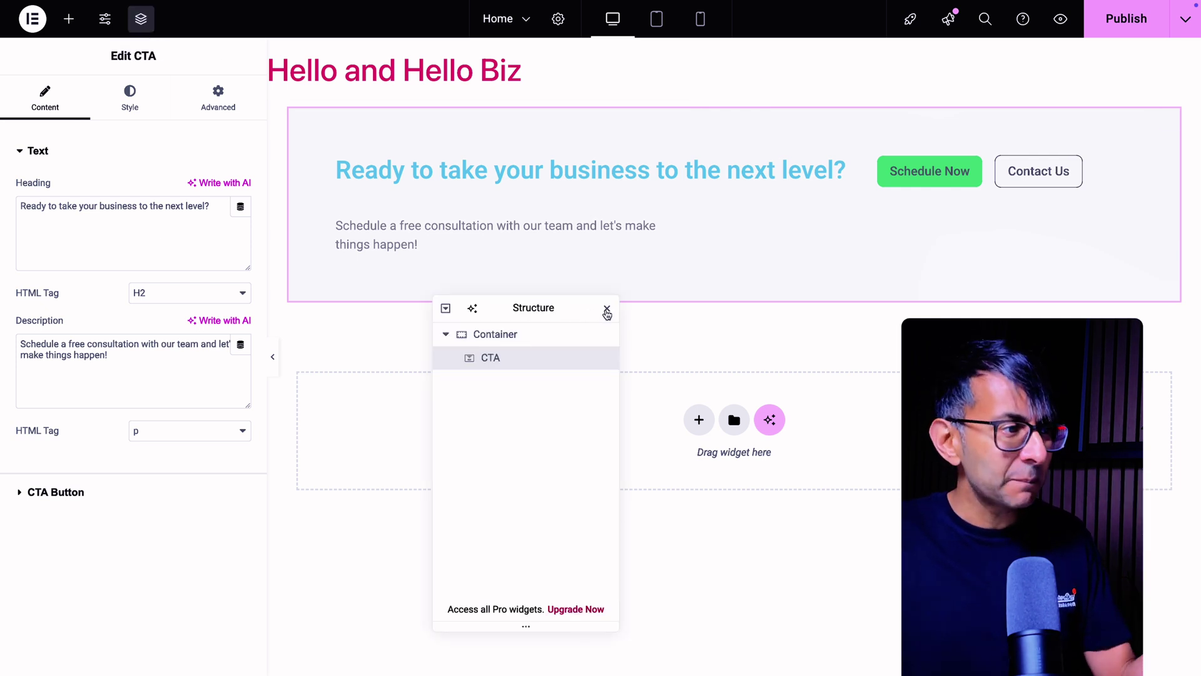
{"action": "left_click", "coordinate": [606, 309]}
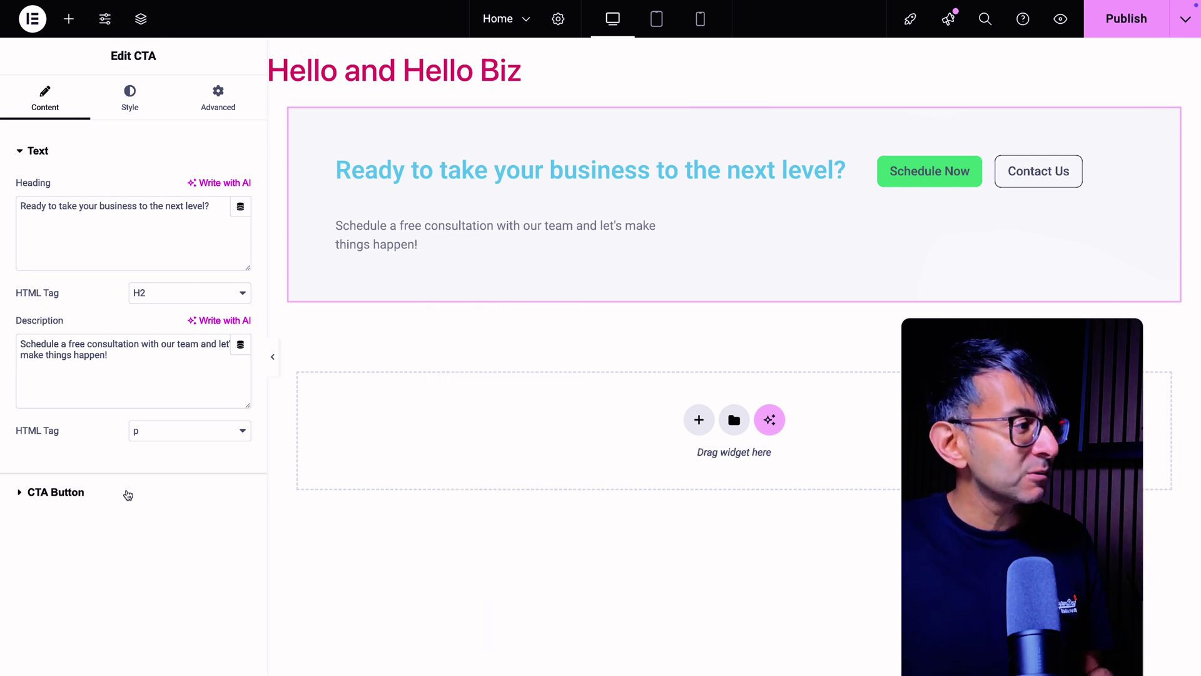
- Clear the text of the CTA widget's secondary "Contact Us" button
{"action": "left_click", "coordinate": [109, 493]}
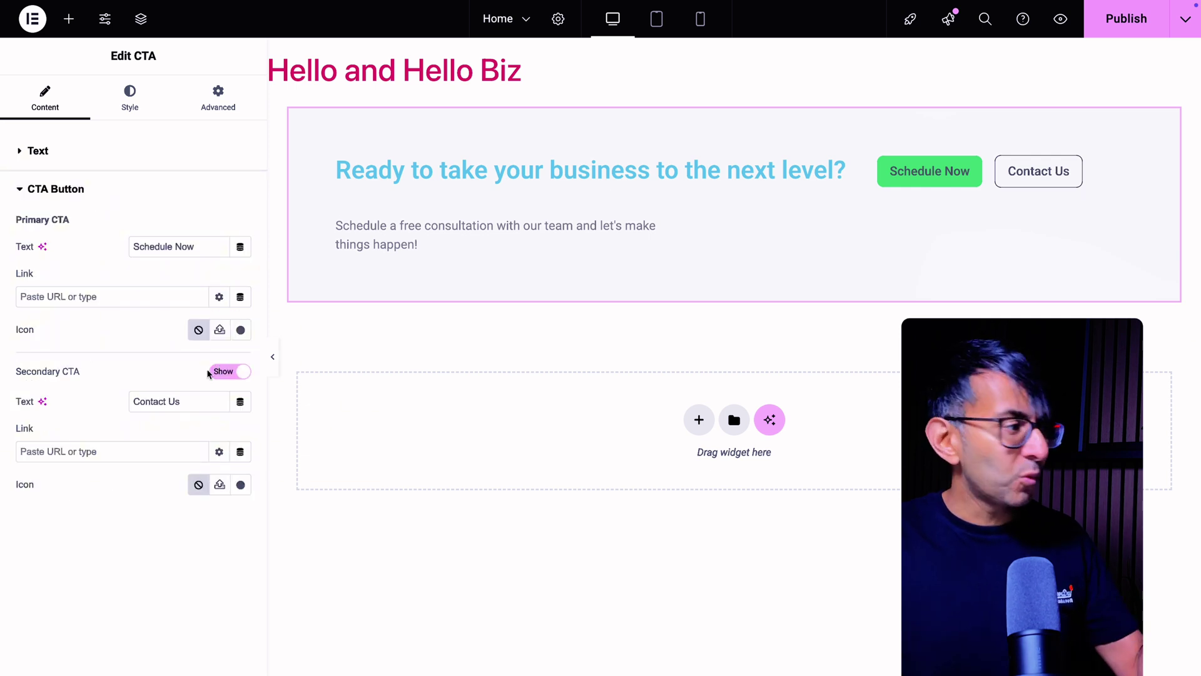
{"action": "left_click_drag", "start_coordinate": [181, 402], "coordinate": [84, 392]}
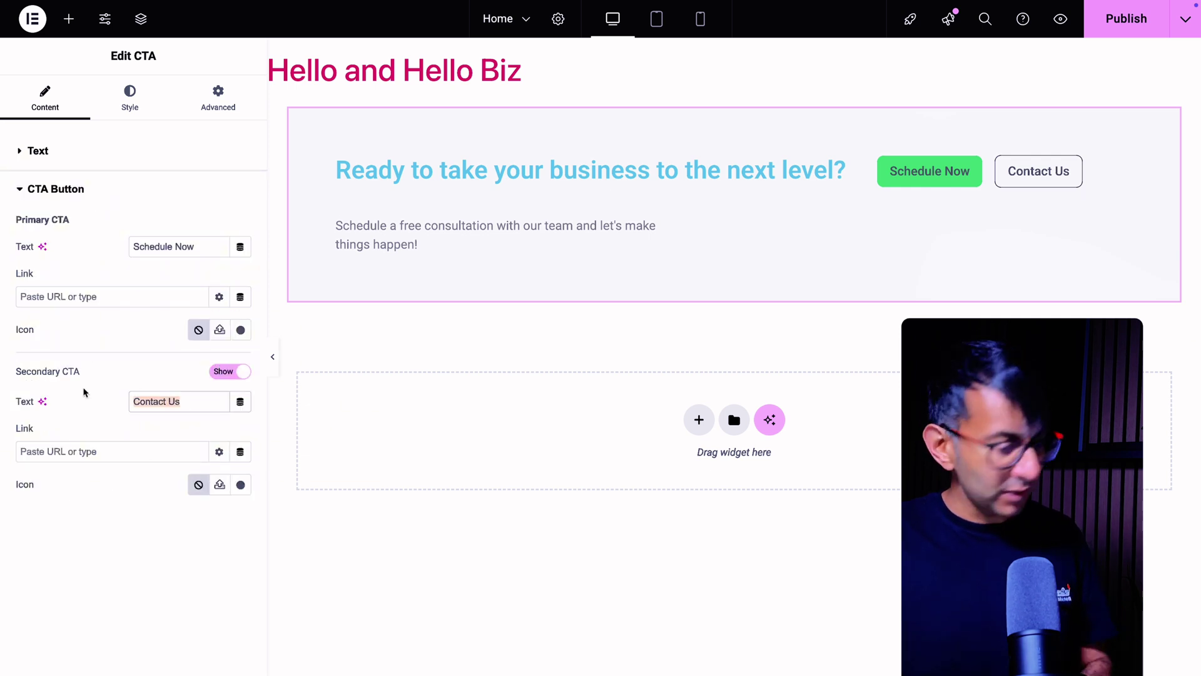
{"action": "key", "text": "BackSpace"}
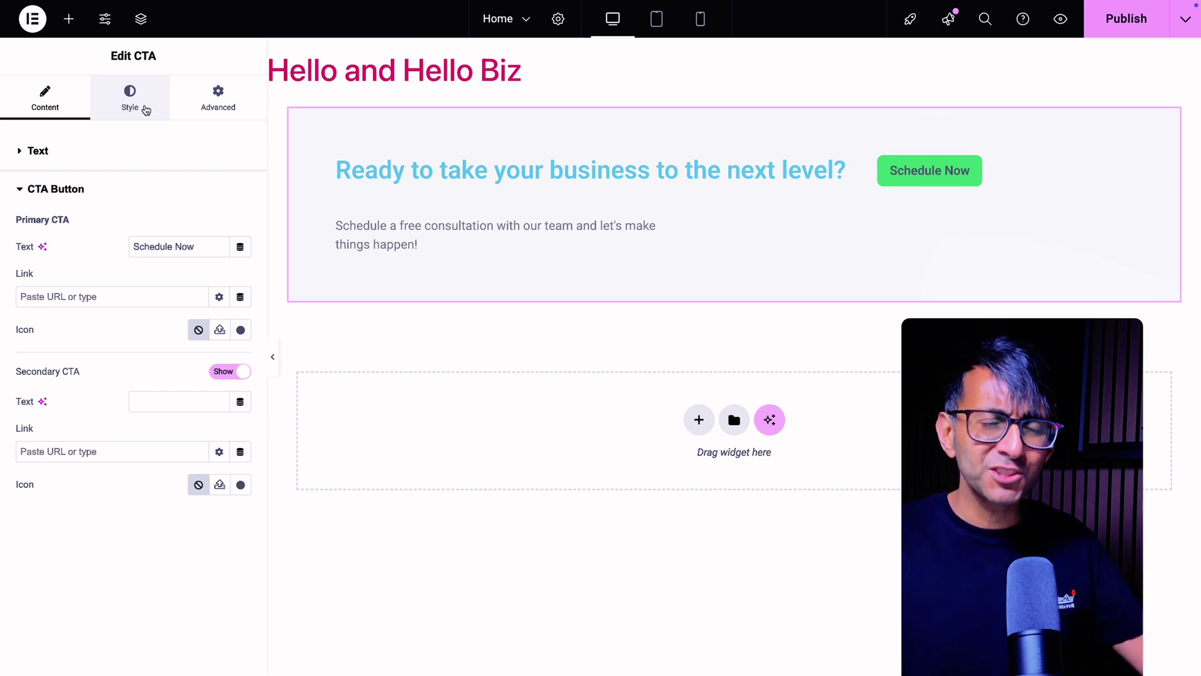
- Try the classic and gradient background types on the CTA widget's box
{"action": "left_click", "coordinate": [146, 110]}
{"action": "left_click", "coordinate": [38, 557]}
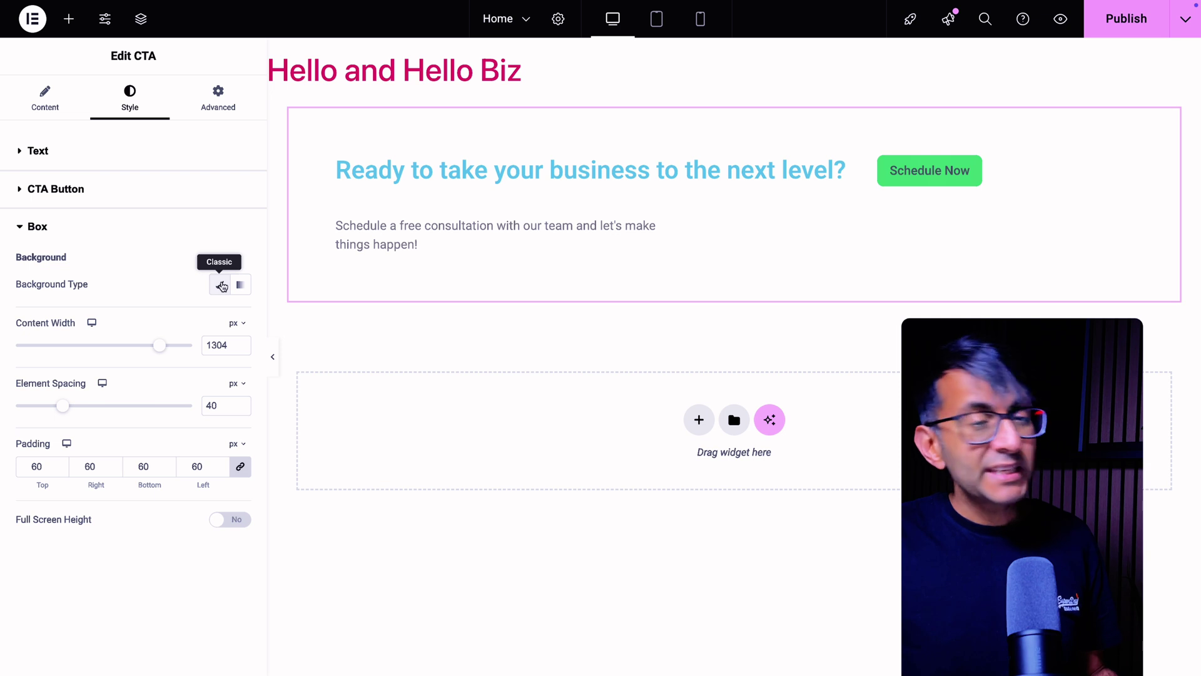
{"action": "left_click", "coordinate": [221, 286]}
{"action": "left_click", "coordinate": [220, 285]}
{"action": "left_click", "coordinate": [221, 285]}
{"action": "left_click", "coordinate": [220, 286]}
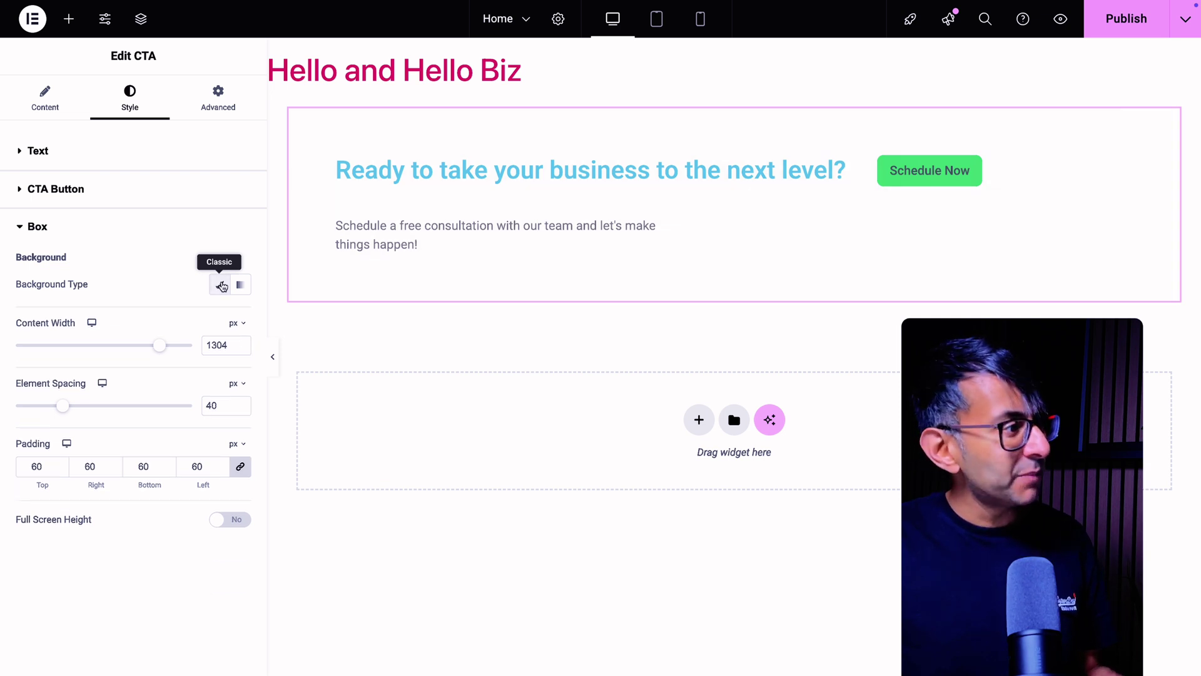
{"action": "left_click", "coordinate": [221, 285]}
{"action": "left_click", "coordinate": [238, 286]}
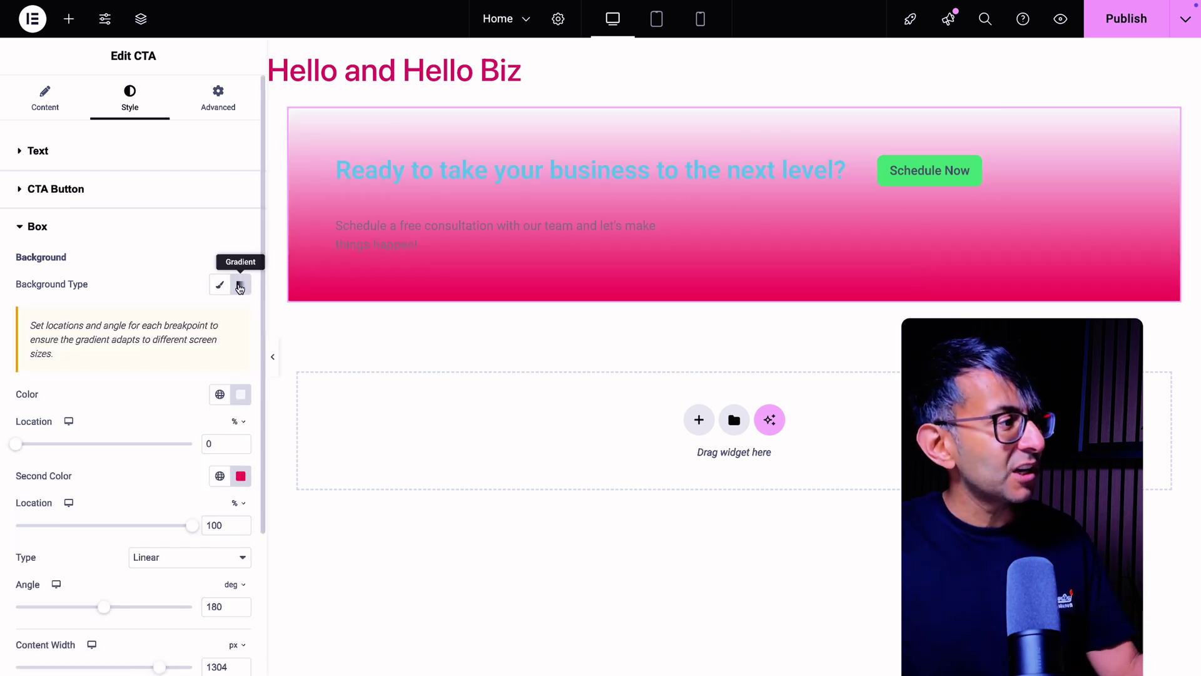
{"action": "left_click", "coordinate": [241, 286]}
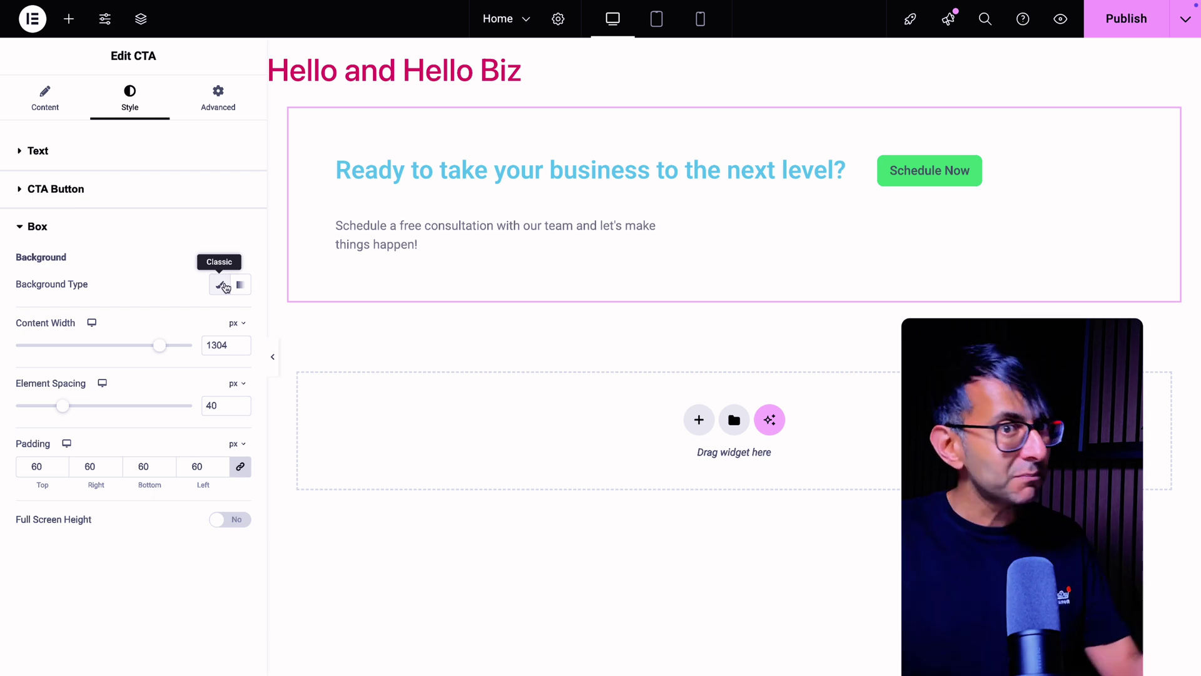
- Delete the CTA widget and add the Hello+ Form Lite widget in its place
{"action": "key", "text": "Delete"}
{"action": "left_click_drag", "start_coordinate": [92, 463], "coordinate": [504, 244]}
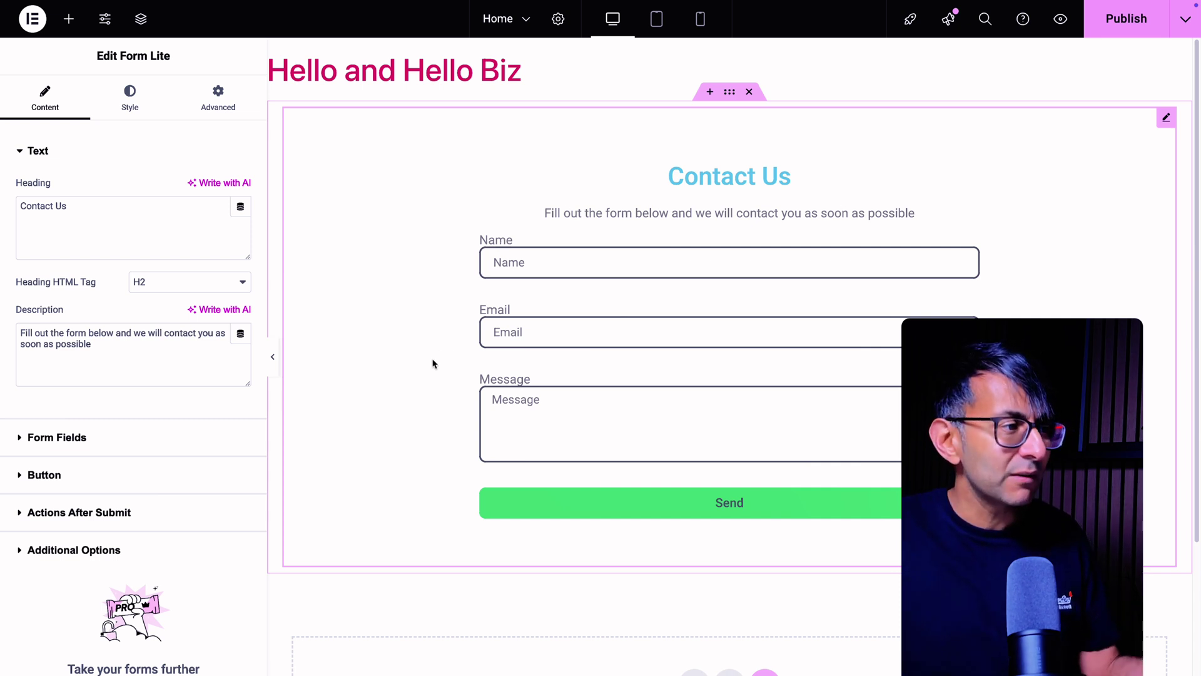
{"action": "key", "text": "ctrl+i"}
{"action": "left_click", "coordinate": [461, 276]}
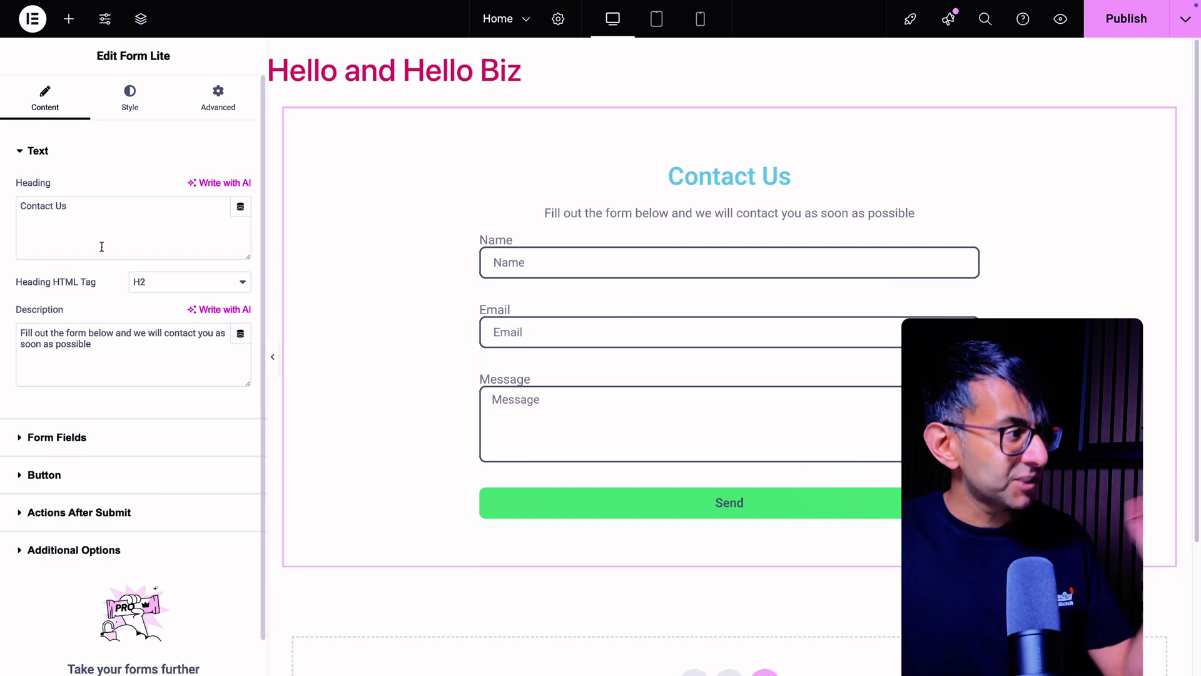
- Examine the type choices and advanced settings of a trial fourth form field, and remove that field
{"action": "left_click", "coordinate": [148, 437]}
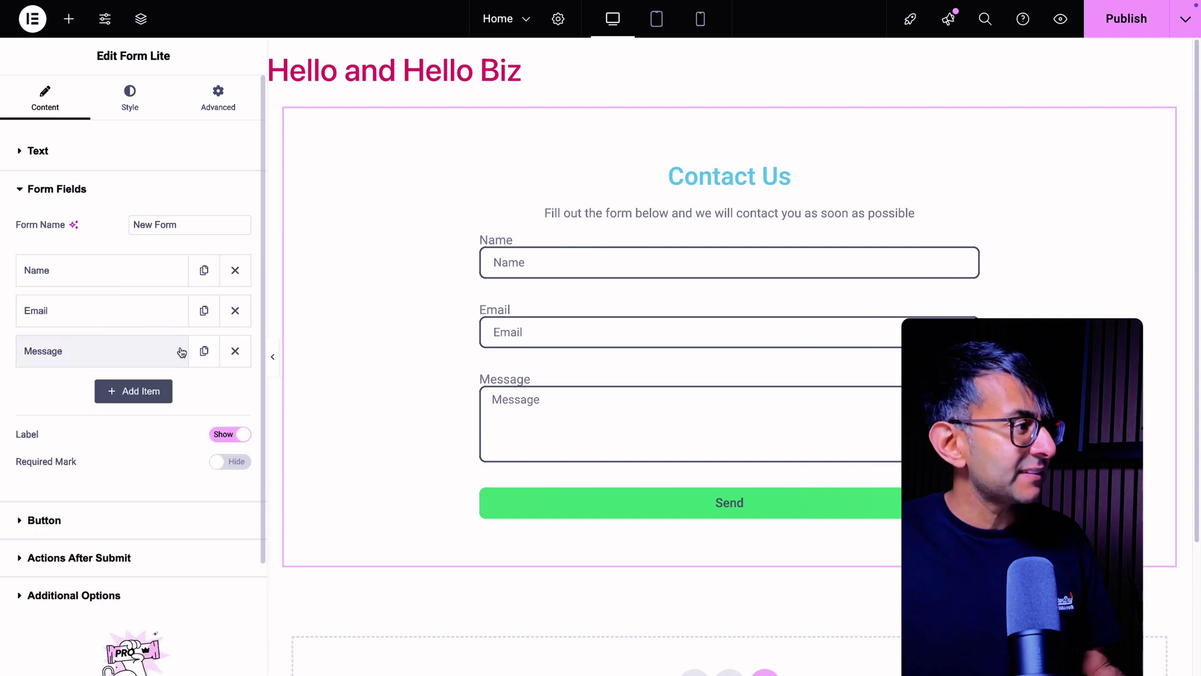
{"action": "scroll", "coordinate": [125, 350], "scroll_direction": "down", "scroll_amount": 1}
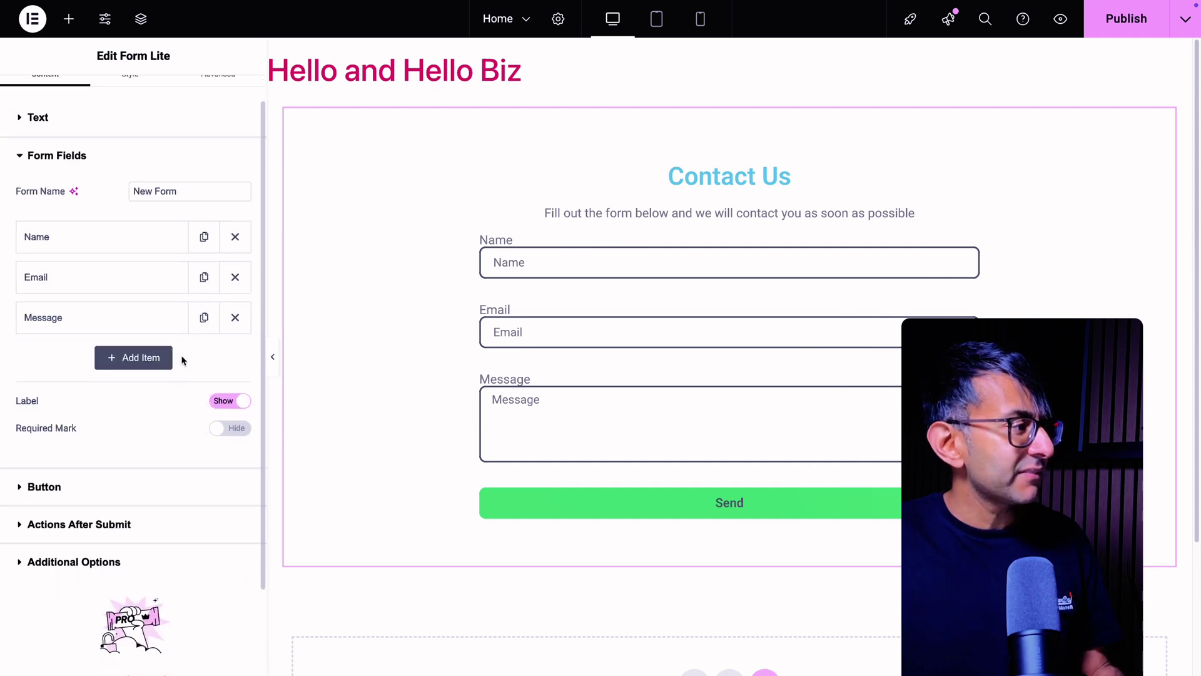
{"action": "left_click", "coordinate": [125, 360]}
{"action": "left_click", "coordinate": [180, 426]}
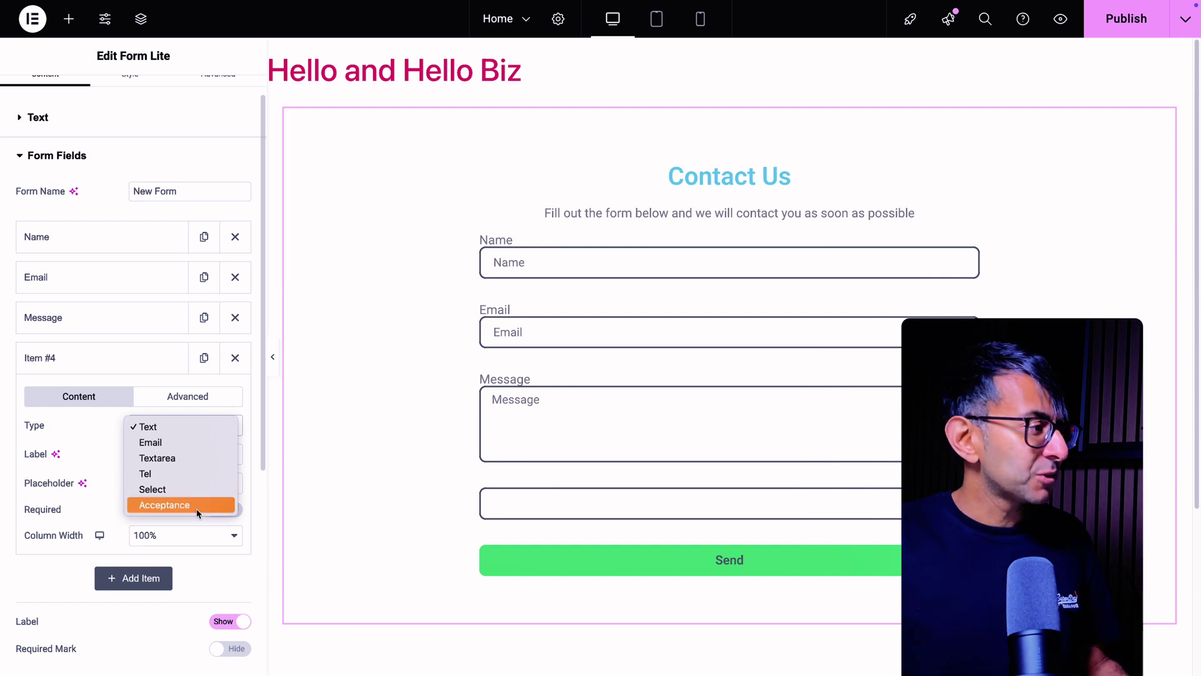
{"action": "left_click", "coordinate": [53, 574]}
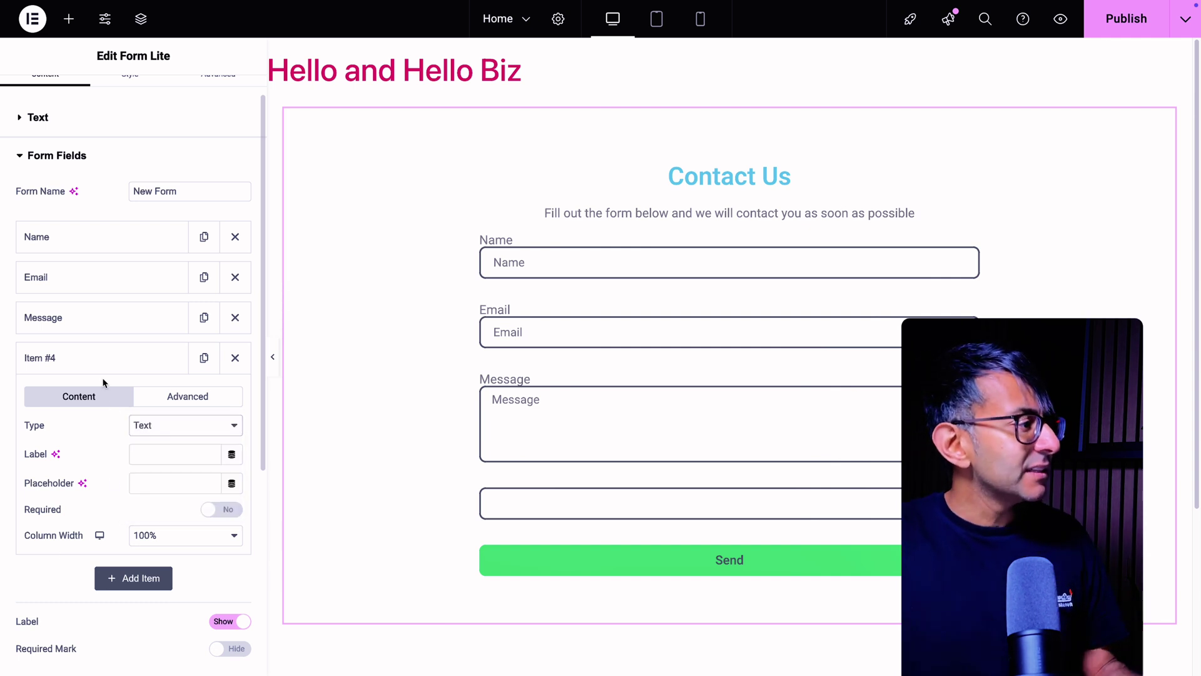
{"action": "left_click", "coordinate": [191, 397]}
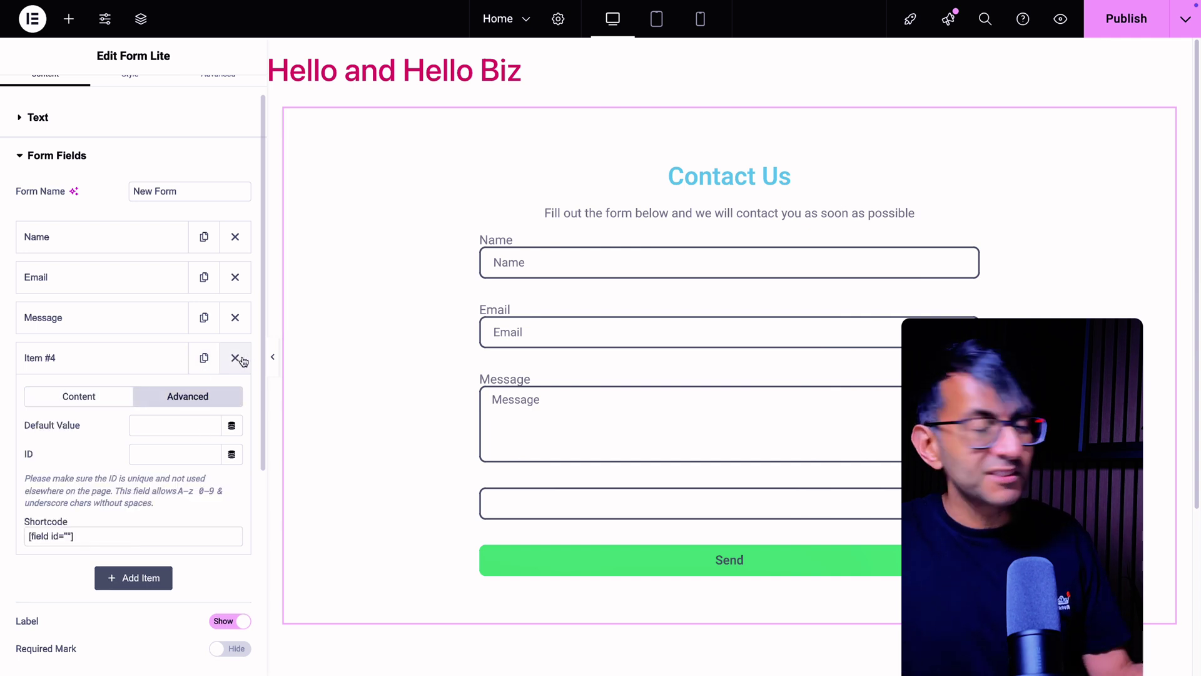
{"action": "left_click", "coordinate": [236, 358]}
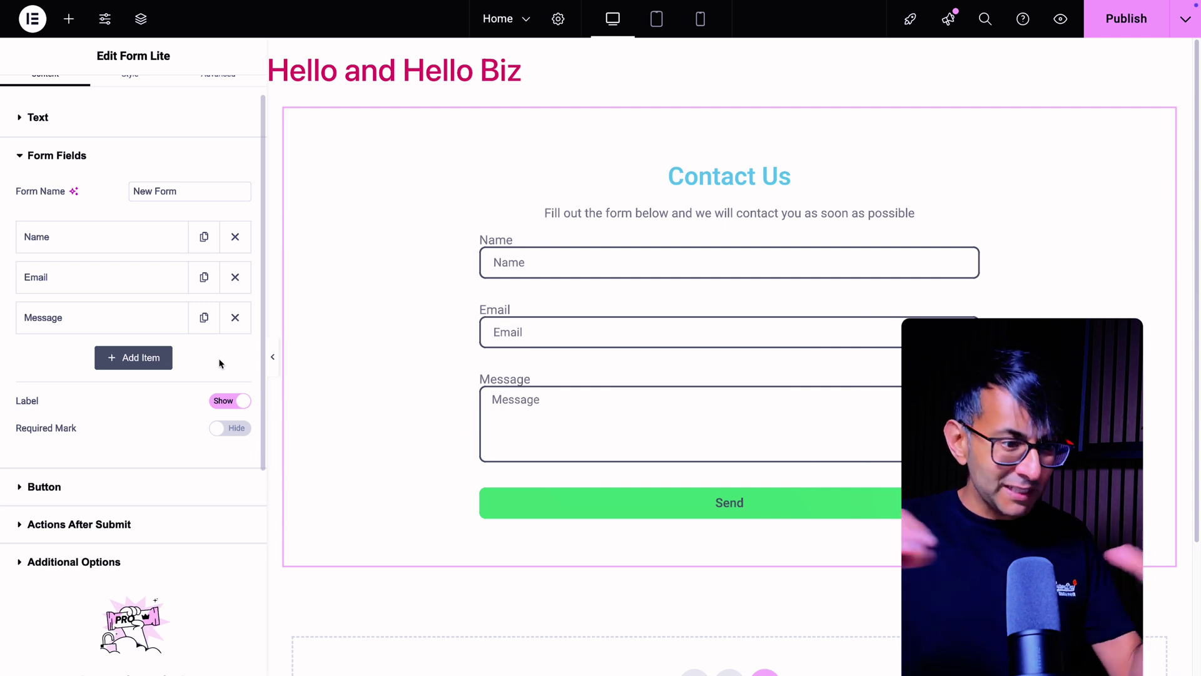
- Review the Form Lite widget's after-submit email settings, trying the Redirect To Thank You Page option on and off
{"action": "left_click", "coordinate": [170, 486]}
{"action": "scroll", "coordinate": [178, 398], "scroll_direction": "down", "scroll_amount": 1}
{"action": "left_click", "coordinate": [117, 431]}
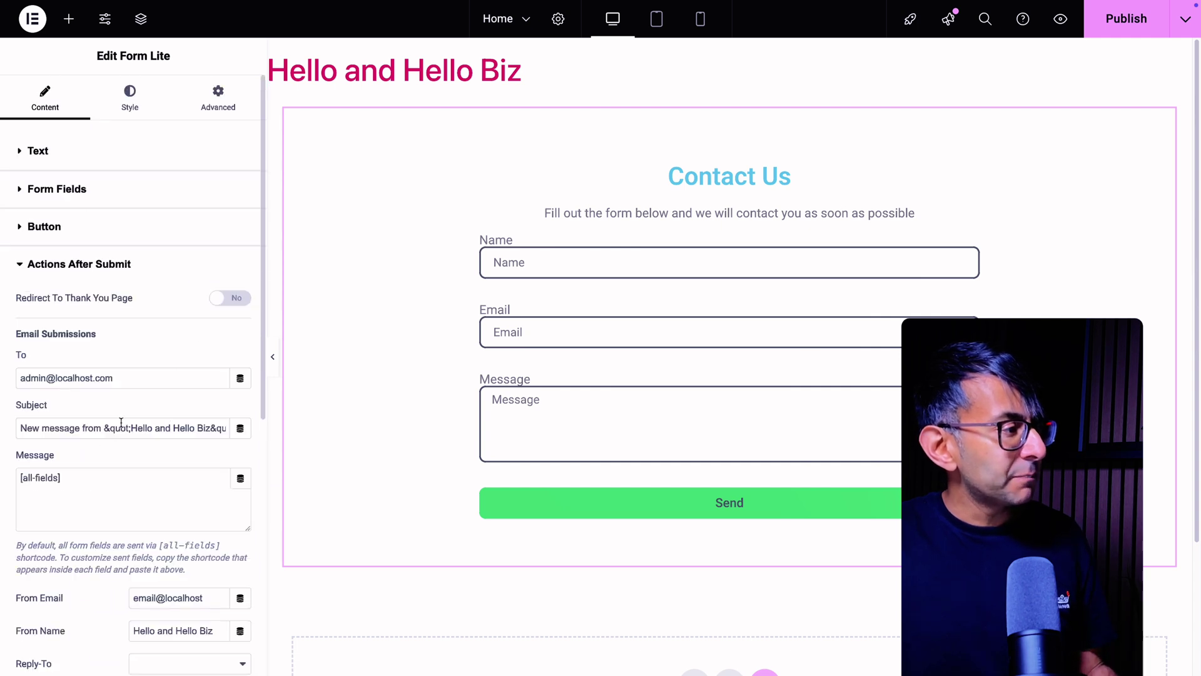
{"action": "scroll", "coordinate": [180, 445], "scroll_direction": "down", "scroll_amount": 1}
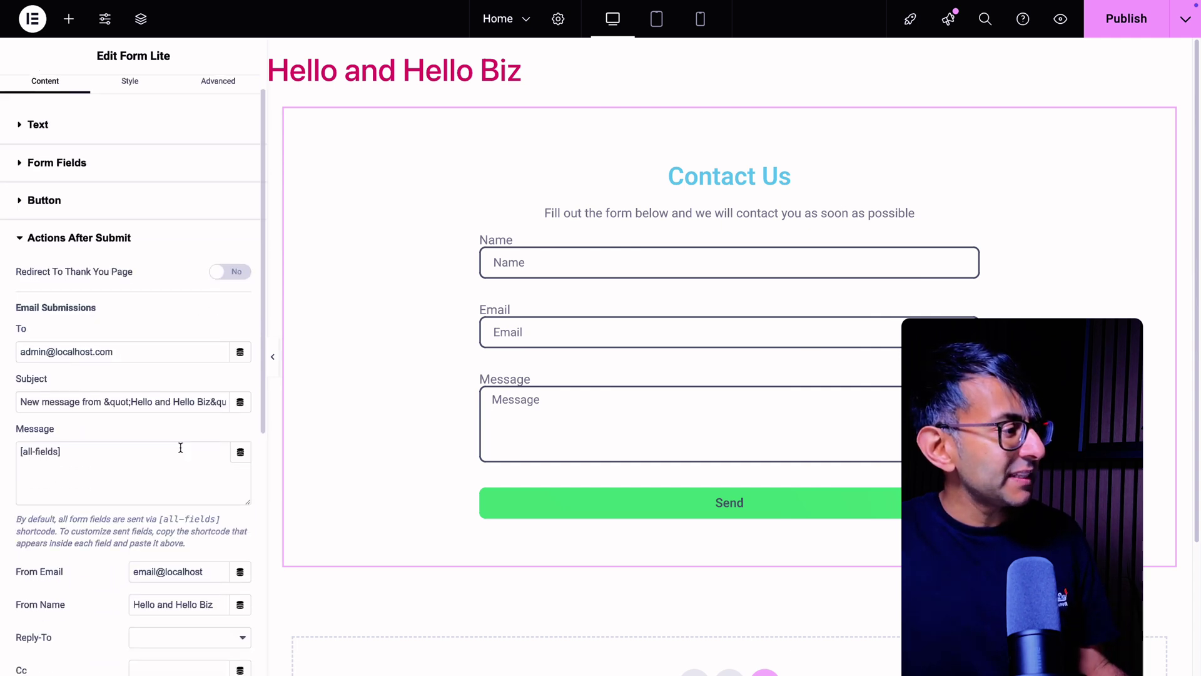
{"action": "scroll", "coordinate": [180, 445], "scroll_direction": "up", "scroll_amount": 1}
{"action": "left_click", "coordinate": [230, 299]}
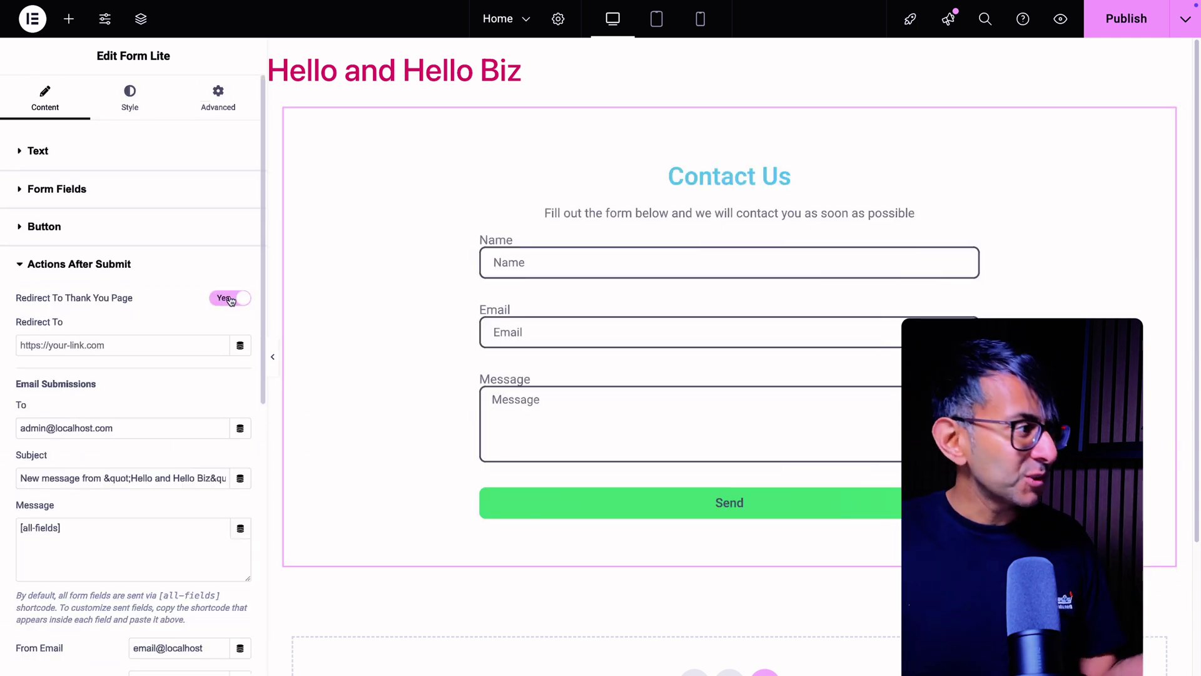
{"action": "left_click", "coordinate": [219, 301]}
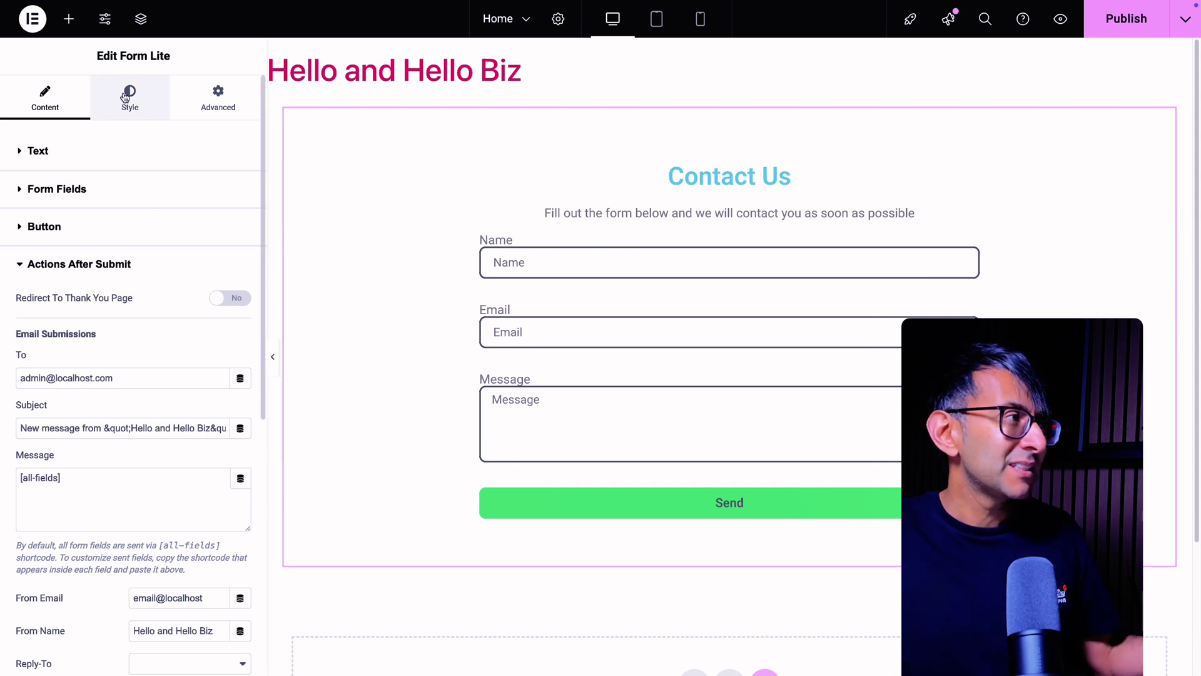
- Set the column width of the form's Name field to 33%
{"action": "left_click", "coordinate": [100, 188]}
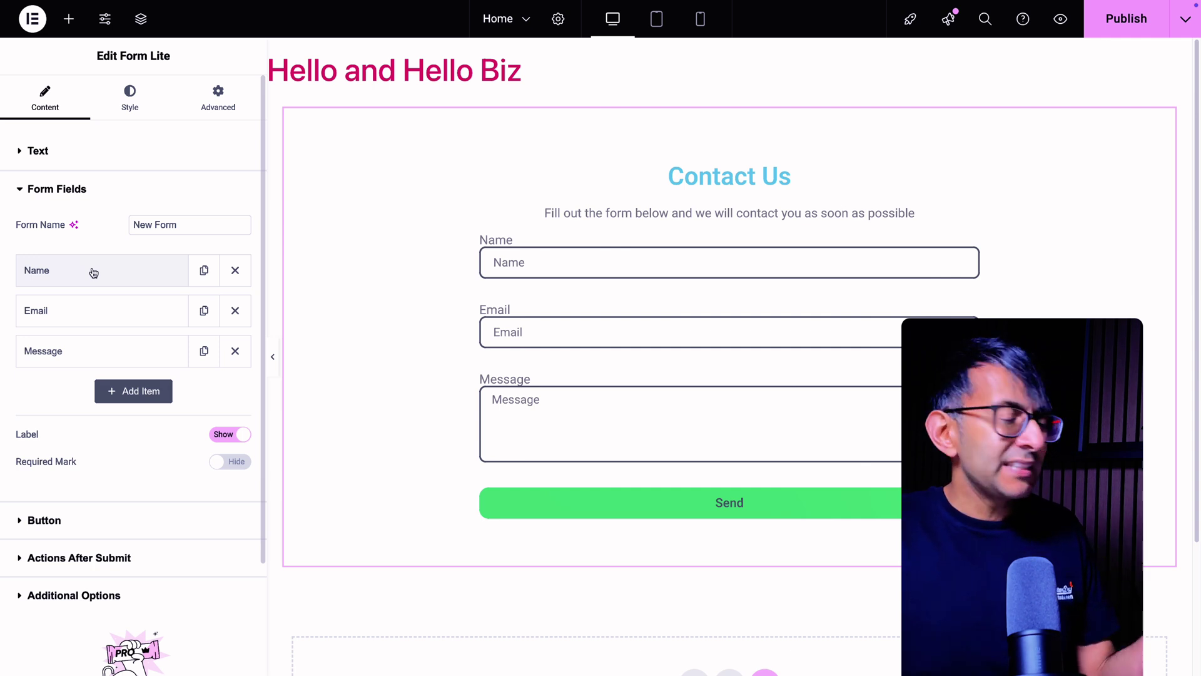
{"action": "left_click", "coordinate": [93, 273]}
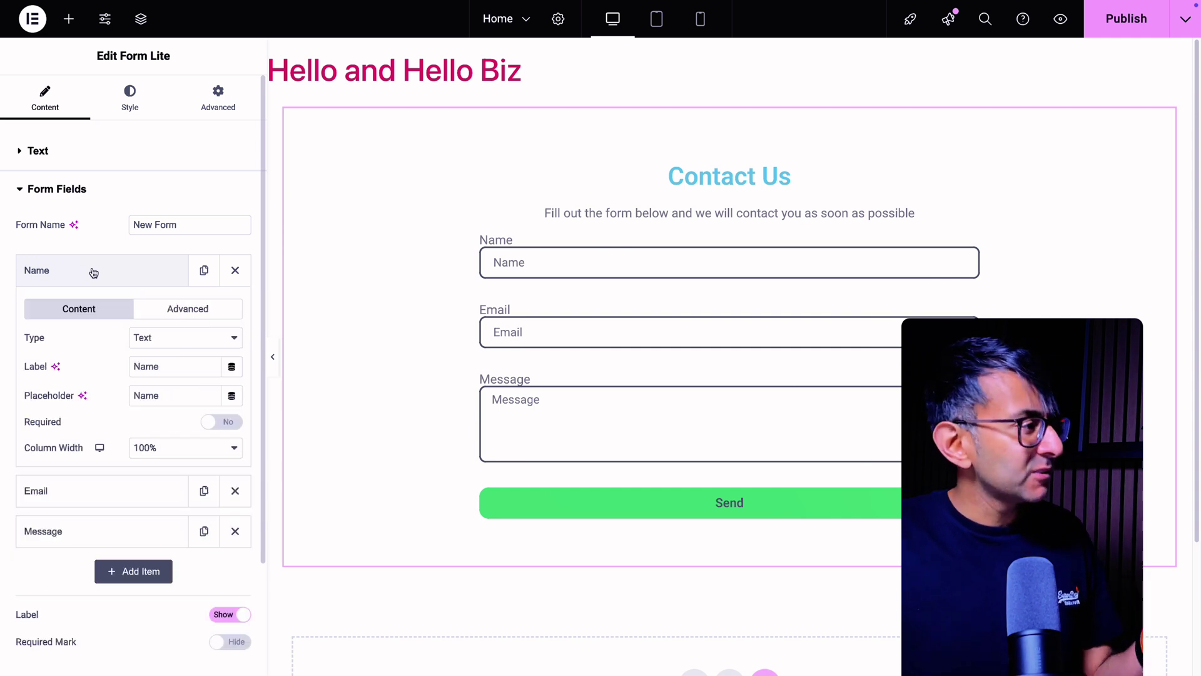
{"action": "left_click", "coordinate": [168, 448]}
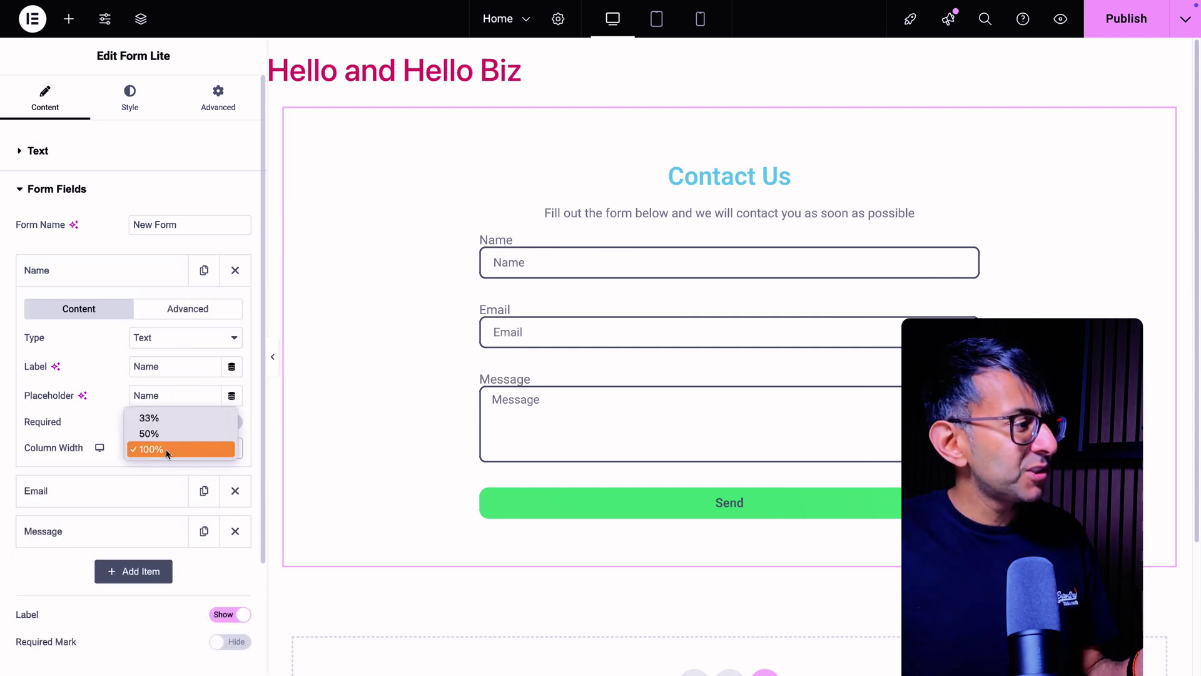
{"action": "left_click", "coordinate": [190, 423]}
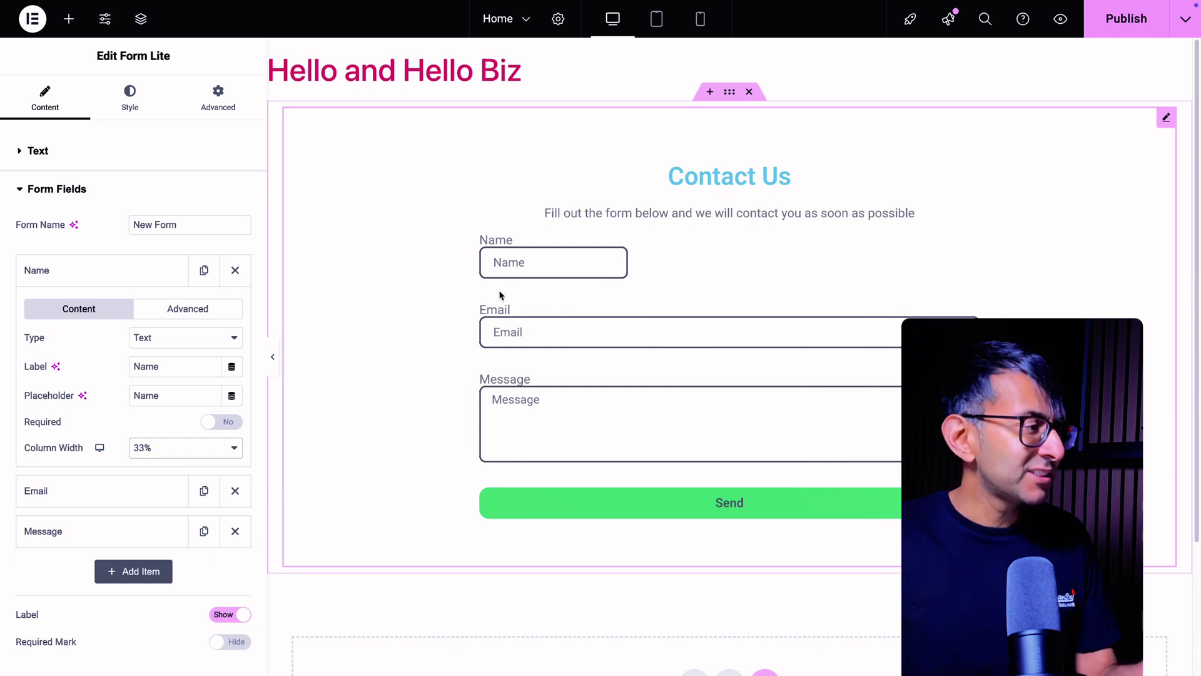
- Check the column width choices of the form's submit button, and delete the container holding the form
{"action": "scroll", "coordinate": [128, 438], "scroll_direction": "down", "scroll_amount": 5}
{"action": "left_click", "coordinate": [103, 385]}
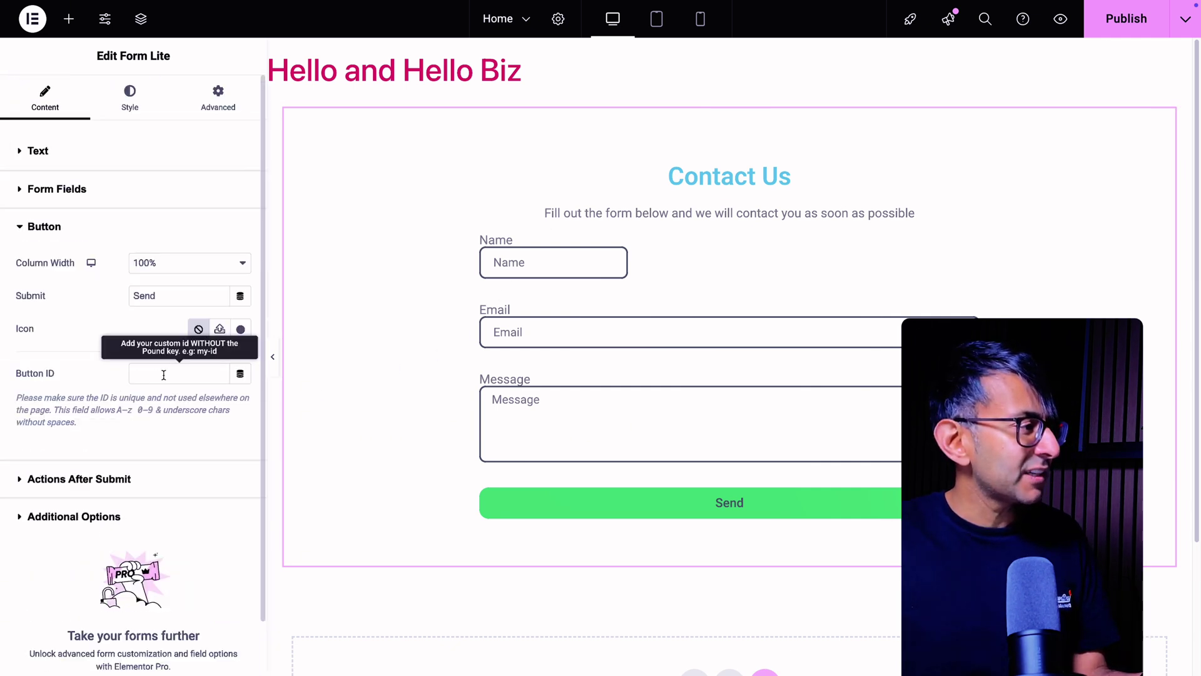
{"action": "left_click", "coordinate": [197, 269]}
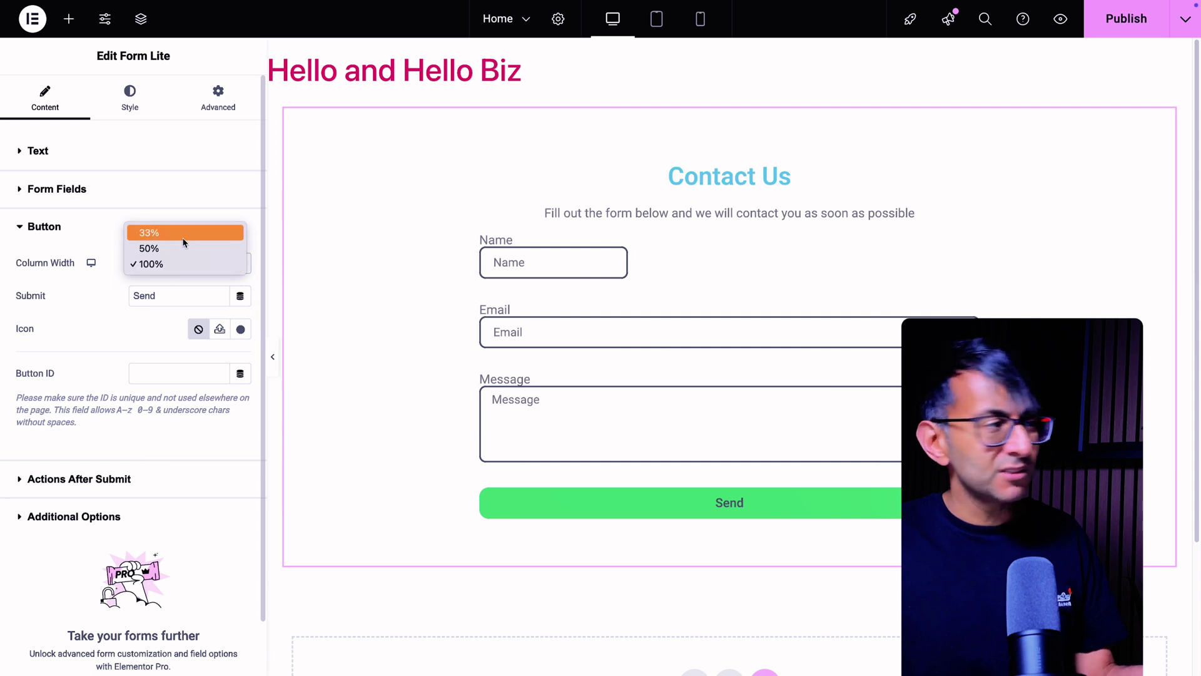
{"action": "left_click", "coordinate": [751, 97]}
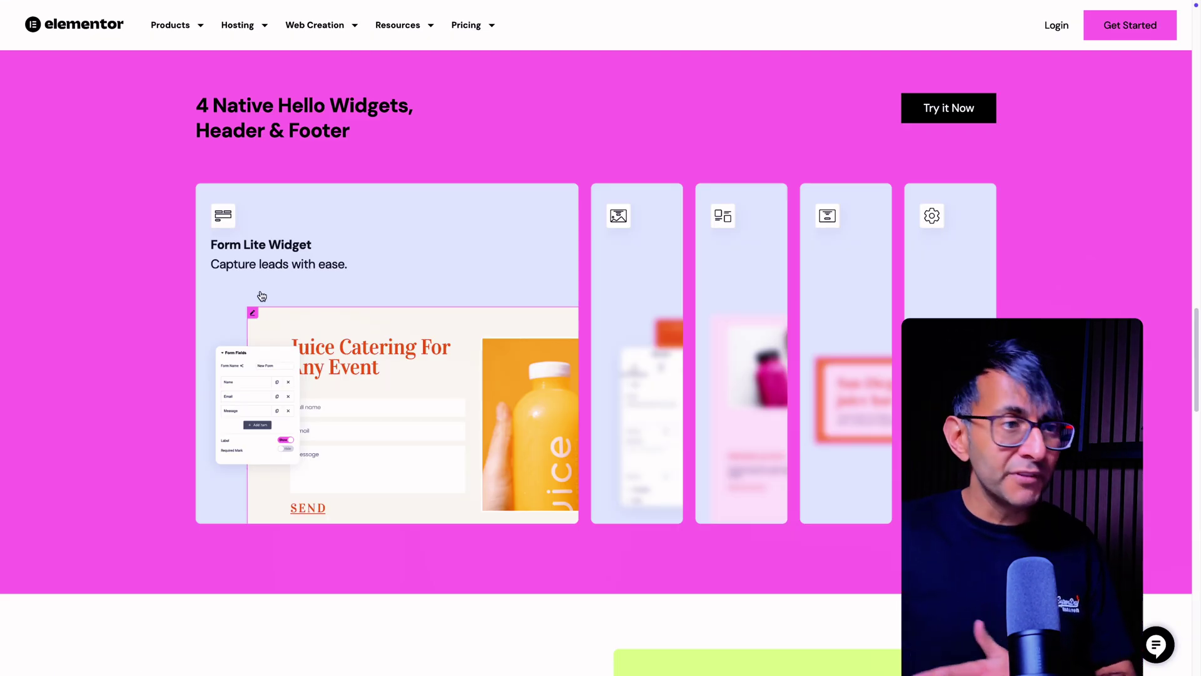
- Read through the Hello Biz sections on the Elementor website, covering native widgets, designed kits and the start-to-live steps
{"action": "mouse_move", "coordinate": [901, 309]}
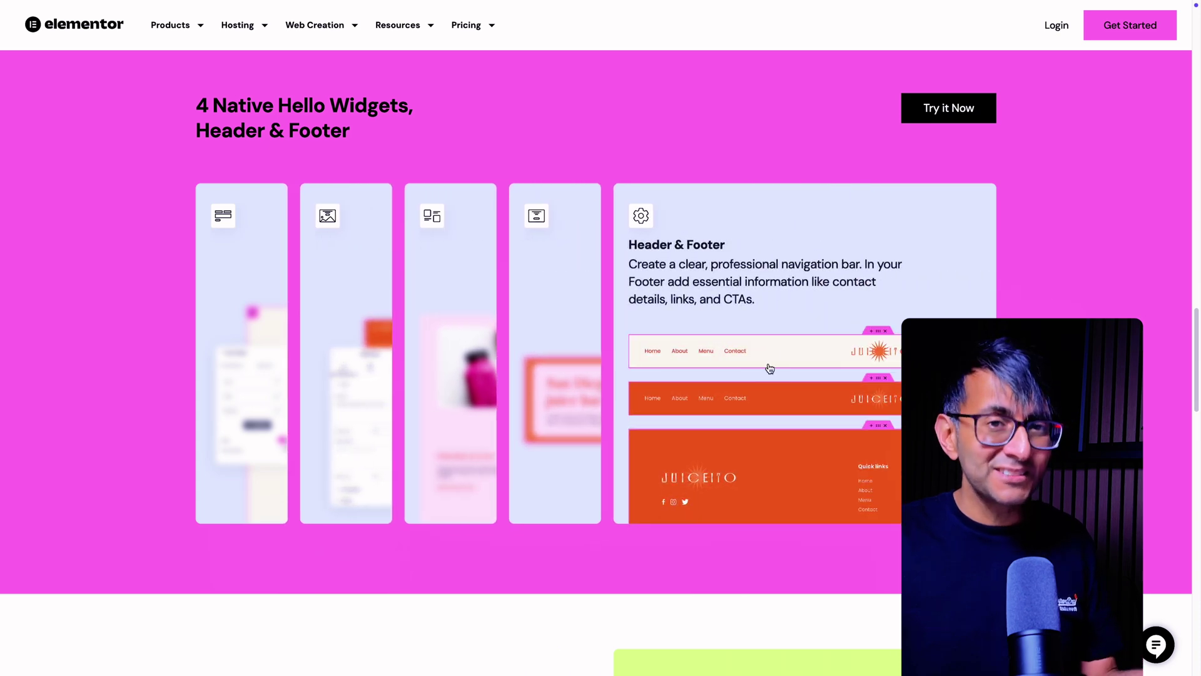
{"action": "scroll", "coordinate": [688, 363], "scroll_direction": "up", "scroll_amount": 10}
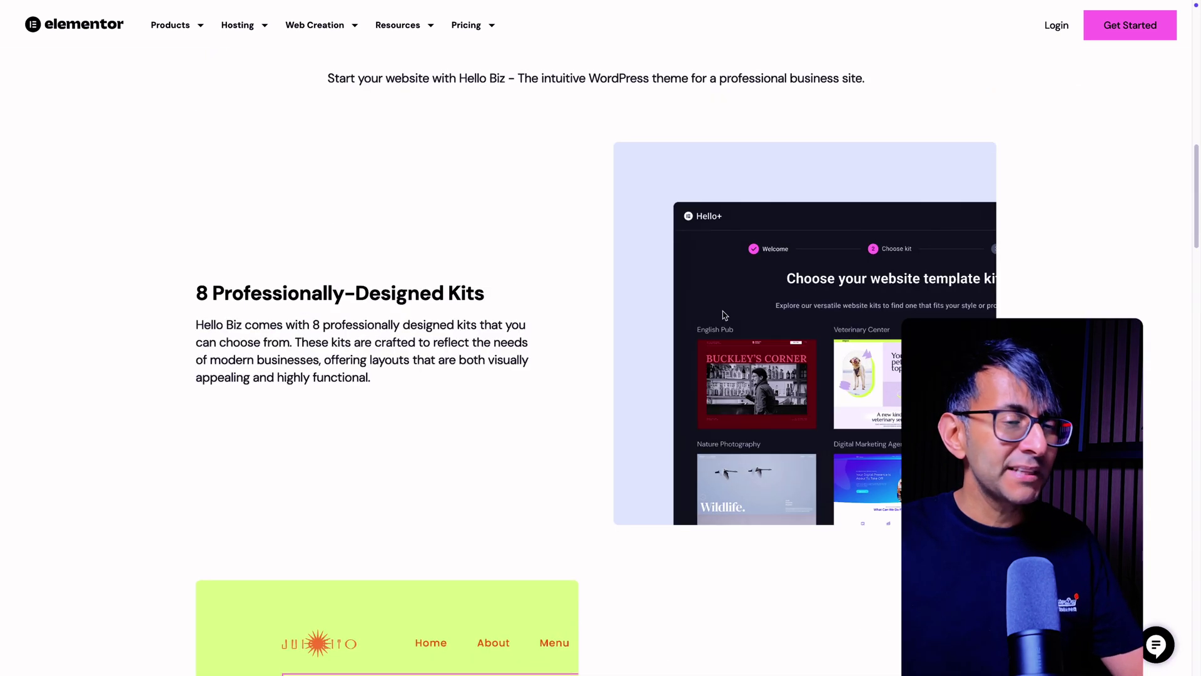
{"action": "scroll", "coordinate": [732, 337], "scroll_direction": "down", "scroll_amount": 8}
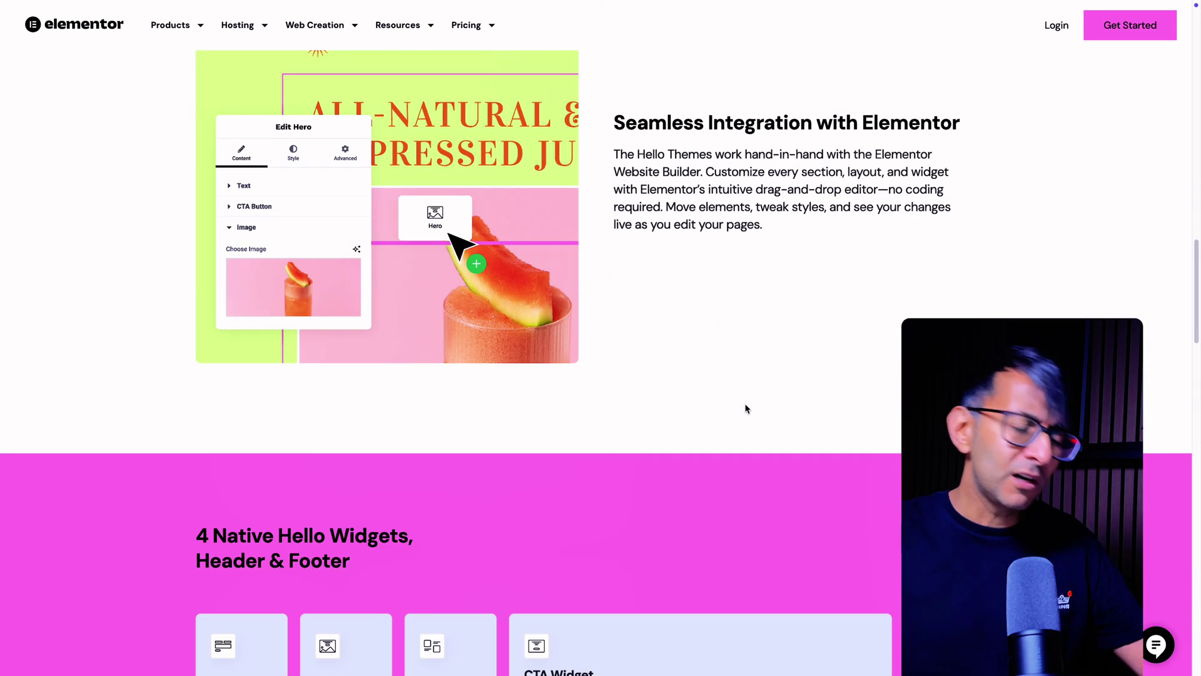
{"action": "scroll", "coordinate": [745, 410], "scroll_direction": "down", "scroll_amount": 13}
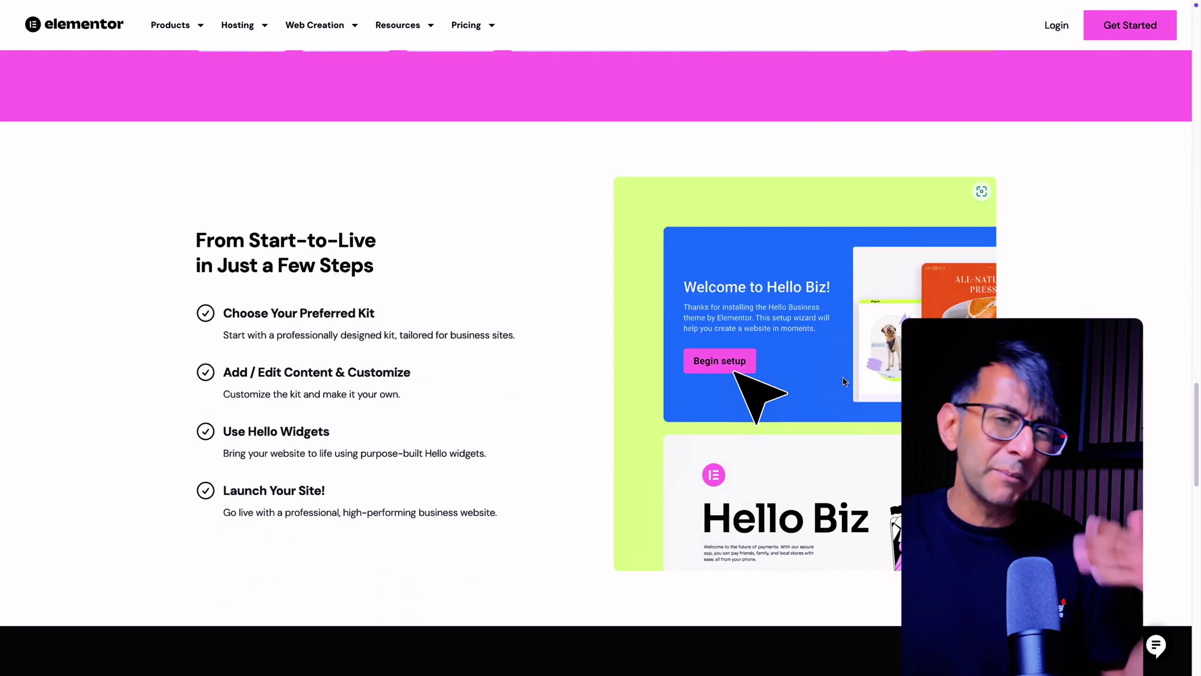
{"action": "scroll", "coordinate": [895, 393], "scroll_direction": "up", "scroll_amount": 13}
{"action": "scroll", "coordinate": [925, 311], "scroll_direction": "up", "scroll_amount": 8}
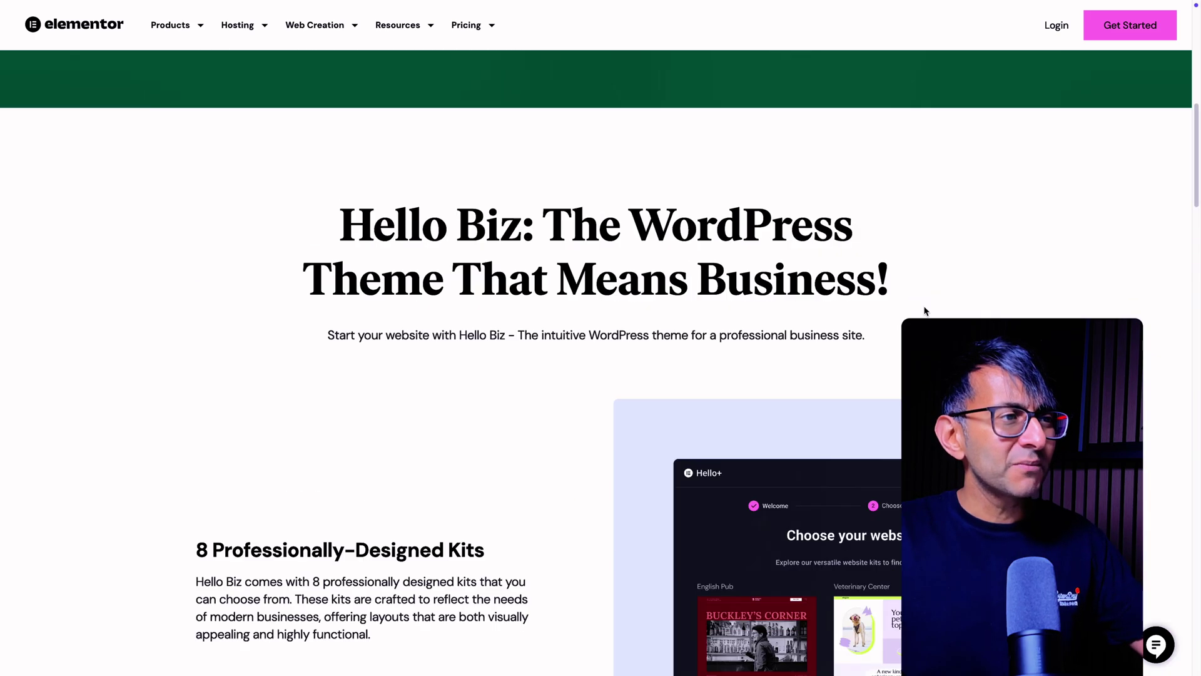
- Return to the native Hello widgets section and examine its Hero, ZigZag and CTA widget cards
{"action": "scroll", "coordinate": [925, 311], "scroll_direction": "down", "scroll_amount": 3}
{"action": "scroll", "coordinate": [815, 290], "scroll_direction": "down", "scroll_amount": 2}
{"action": "scroll", "coordinate": [815, 290], "scroll_direction": "down", "scroll_amount": 6}
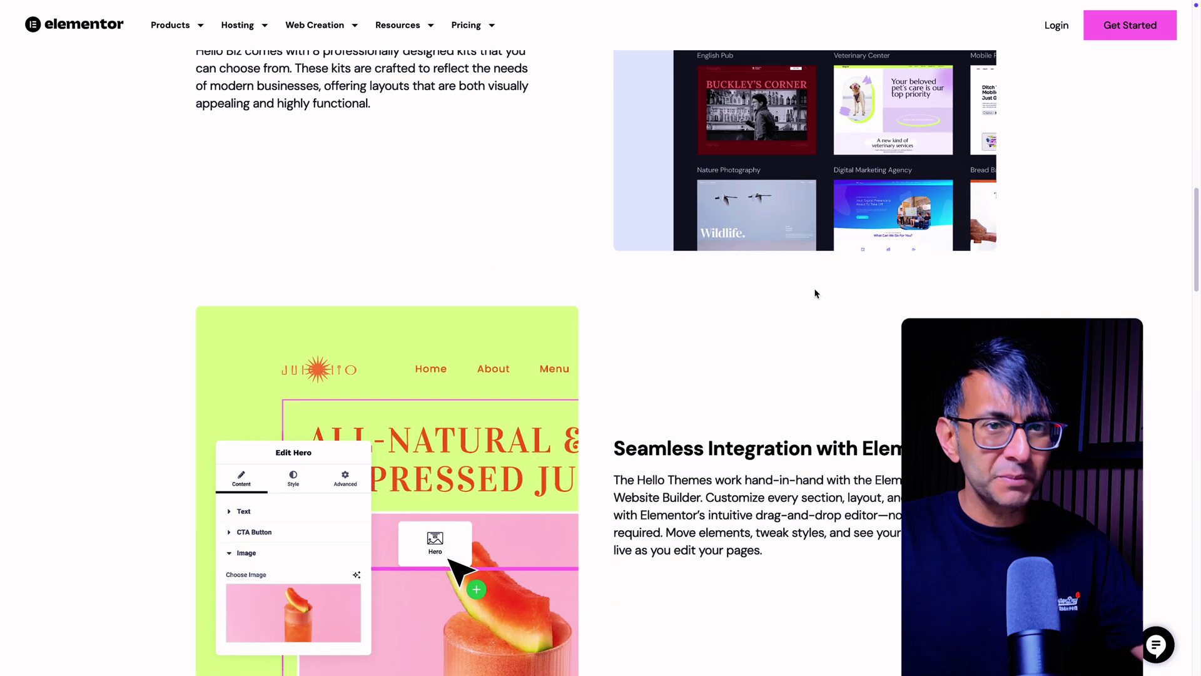
{"action": "scroll", "coordinate": [543, 364], "scroll_direction": "down", "scroll_amount": 4}
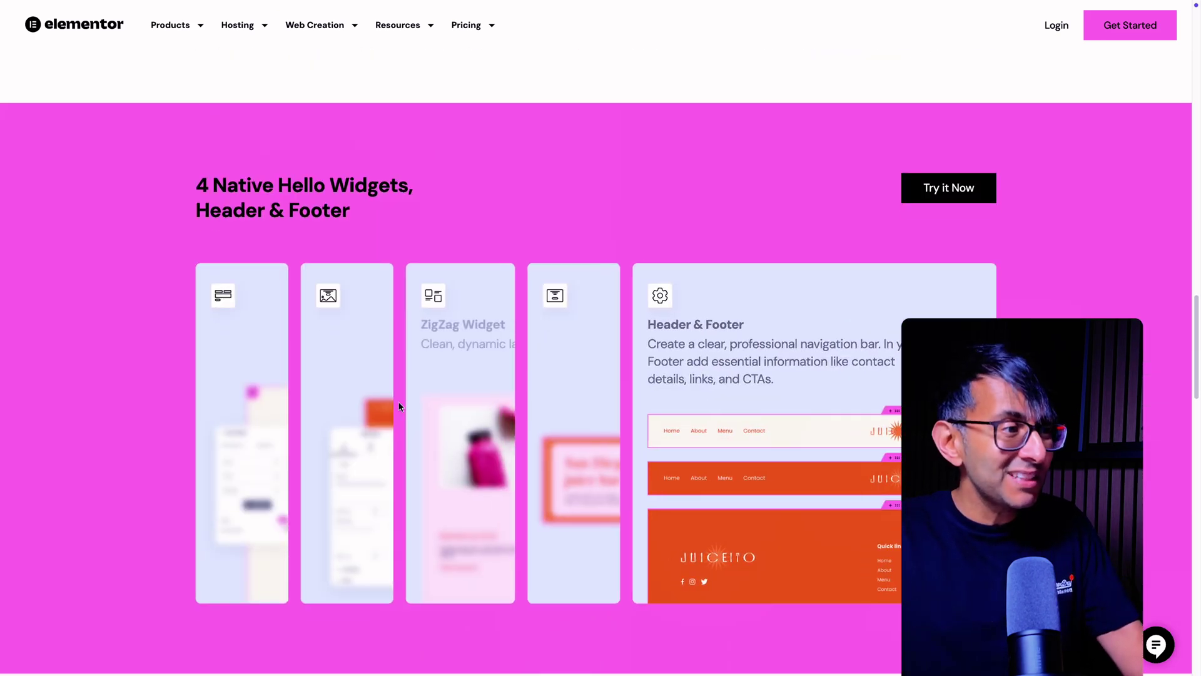
{"action": "mouse_move", "coordinate": [403, 402]}
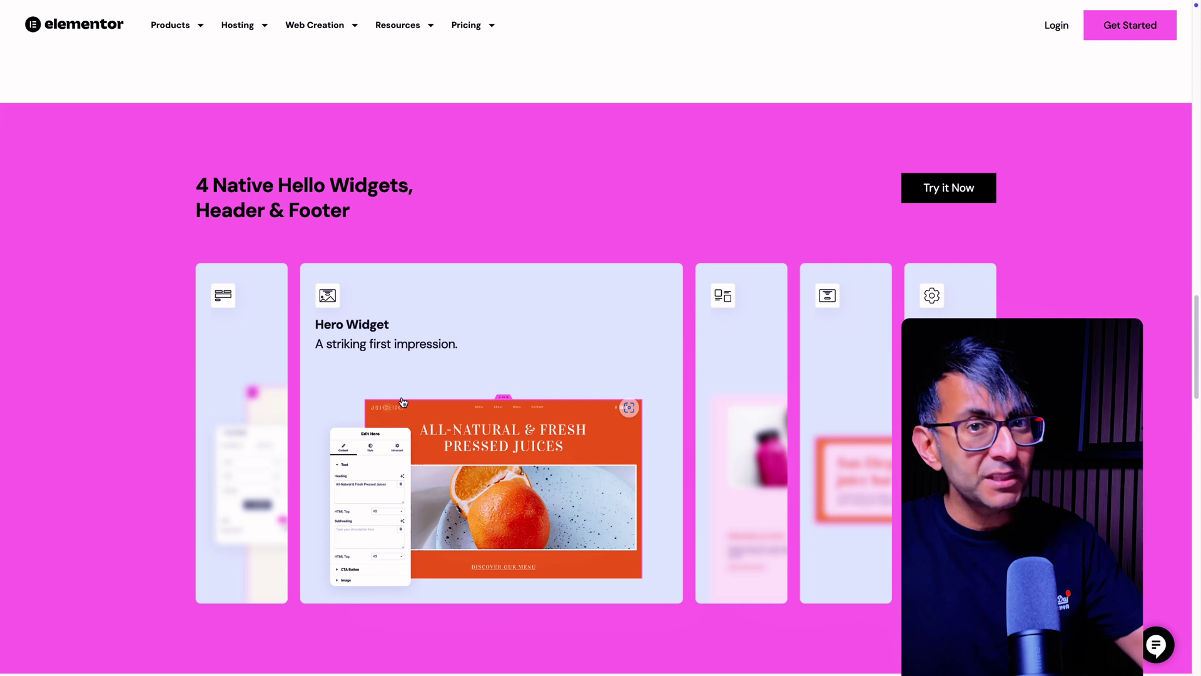
{"action": "mouse_move", "coordinate": [732, 443]}
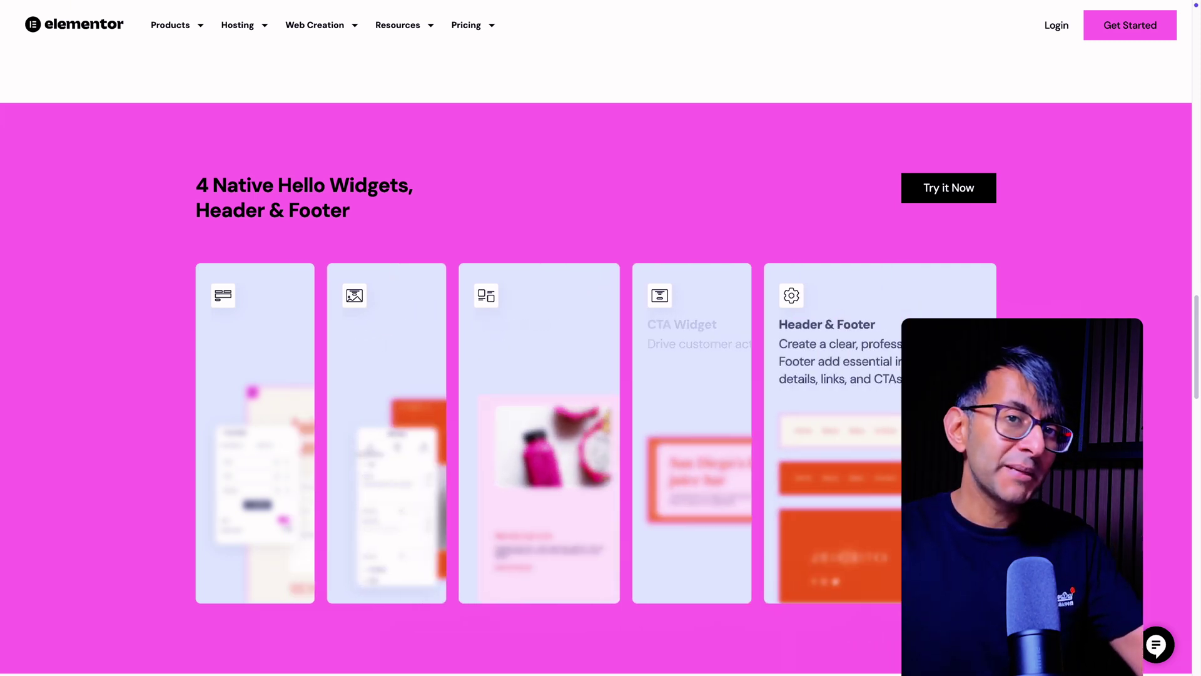
{"action": "mouse_move", "coordinate": [503, 419]}
{"action": "mouse_move", "coordinate": [690, 400]}
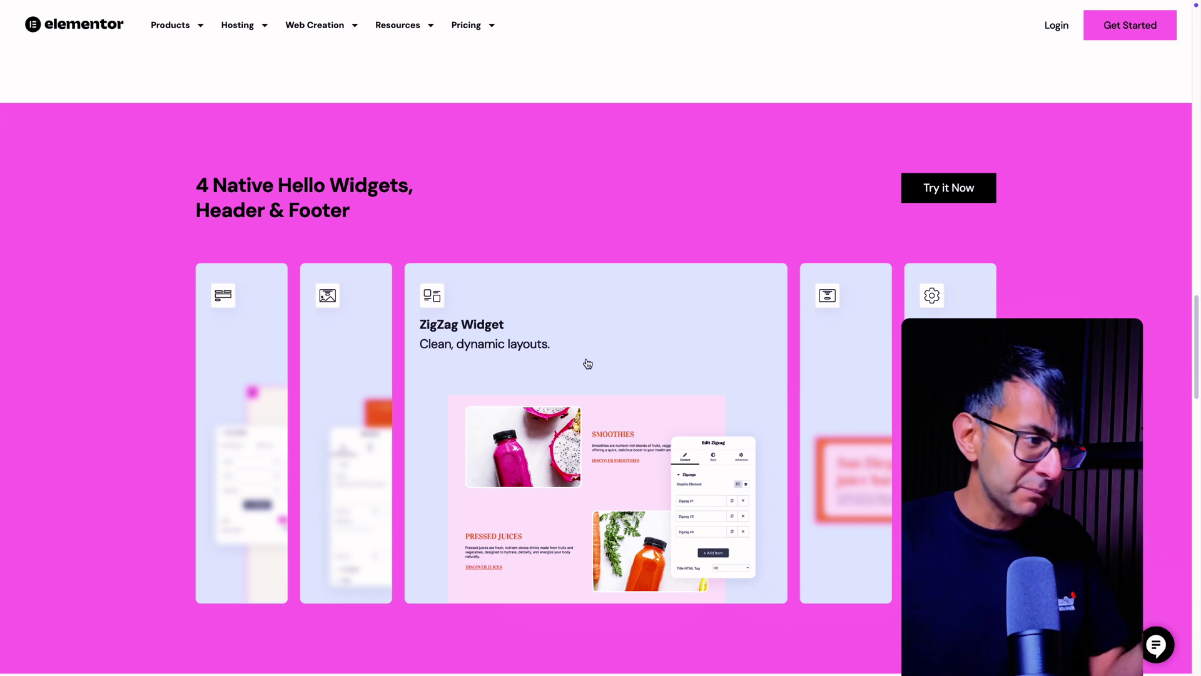
- Go over the Hello Biz page's kits, Elementor integration and launch steps again, ending at the Header & Footer card
{"action": "scroll", "coordinate": [640, 429], "scroll_direction": "up", "scroll_amount": 10}
{"action": "scroll", "coordinate": [719, 418], "scroll_direction": "up", "scroll_amount": 2}
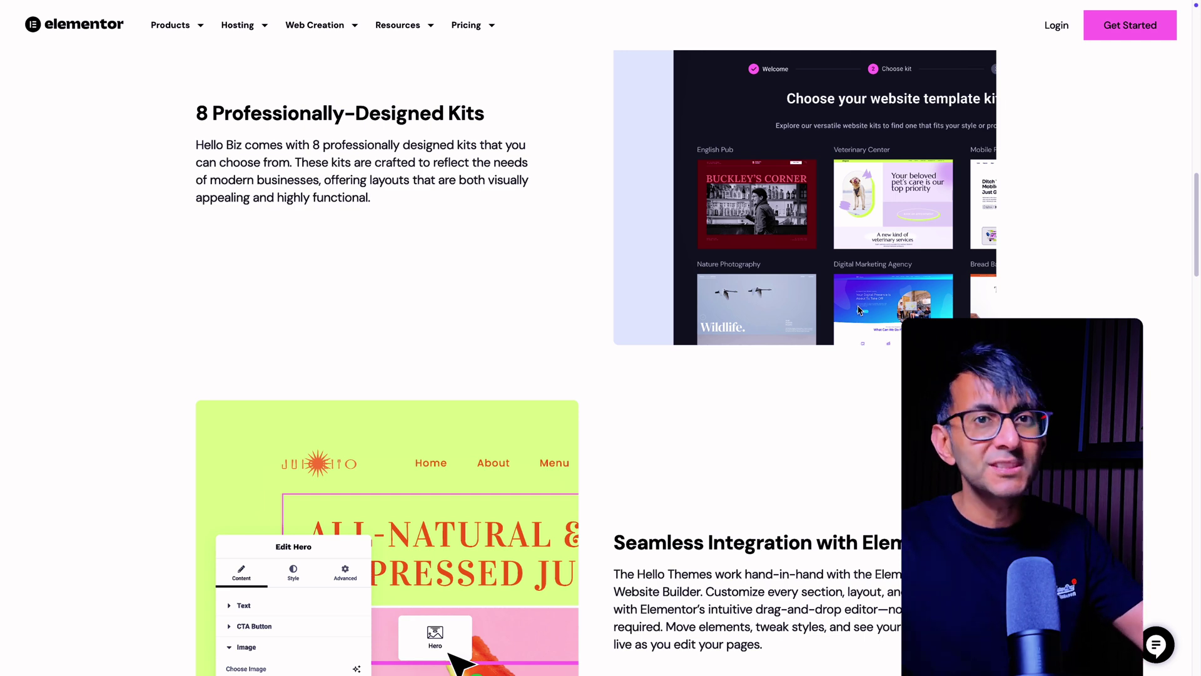
{"action": "scroll", "coordinate": [859, 310], "scroll_direction": "down", "scroll_amount": 20}
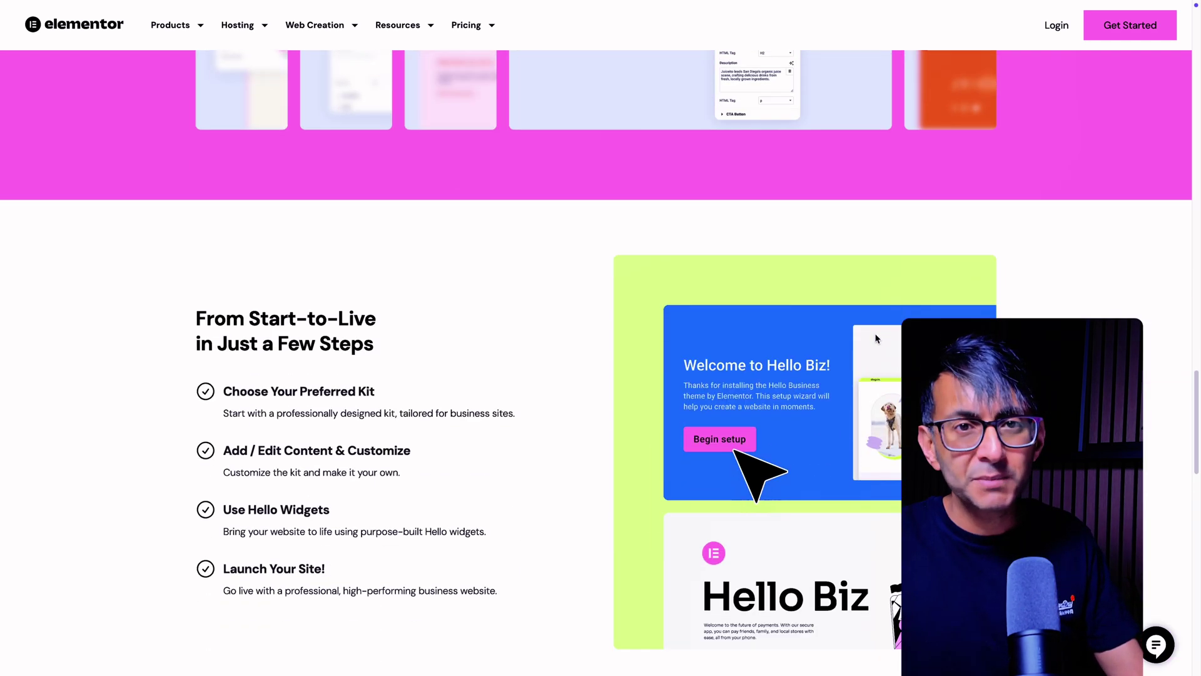
{"action": "scroll", "coordinate": [876, 339], "scroll_direction": "down", "scroll_amount": 7}
{"action": "scroll", "coordinate": [875, 339], "scroll_direction": "up", "scroll_amount": 20}
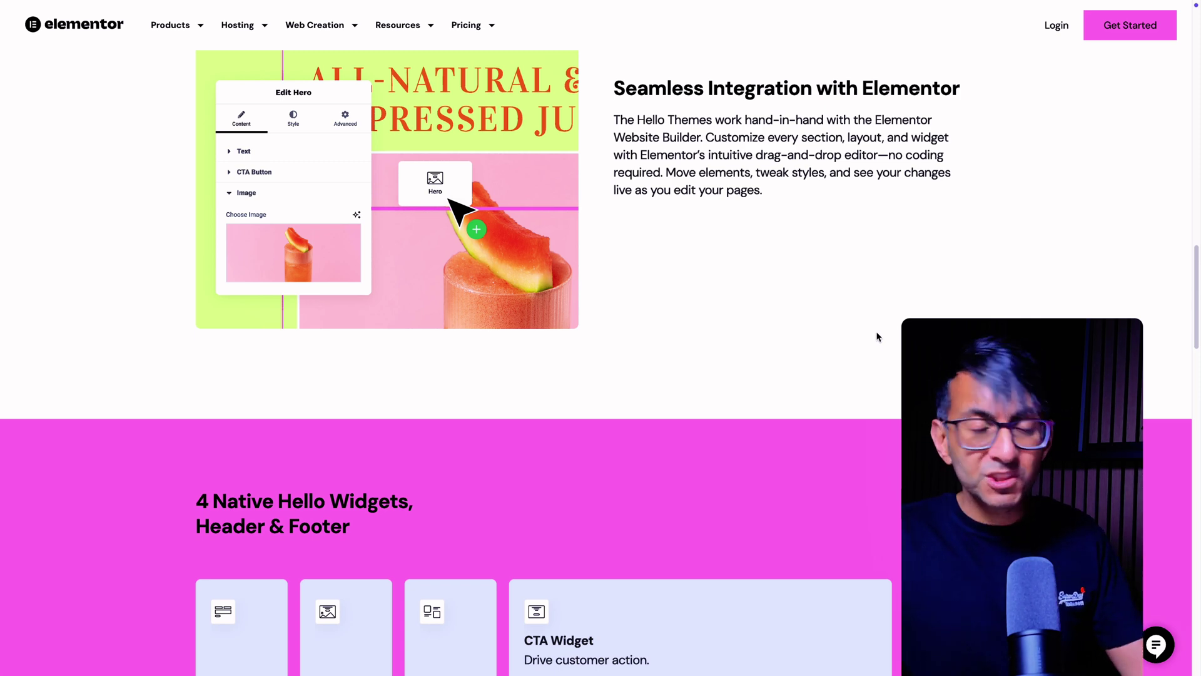
{"action": "scroll", "coordinate": [877, 337], "scroll_direction": "up", "scroll_amount": 6}
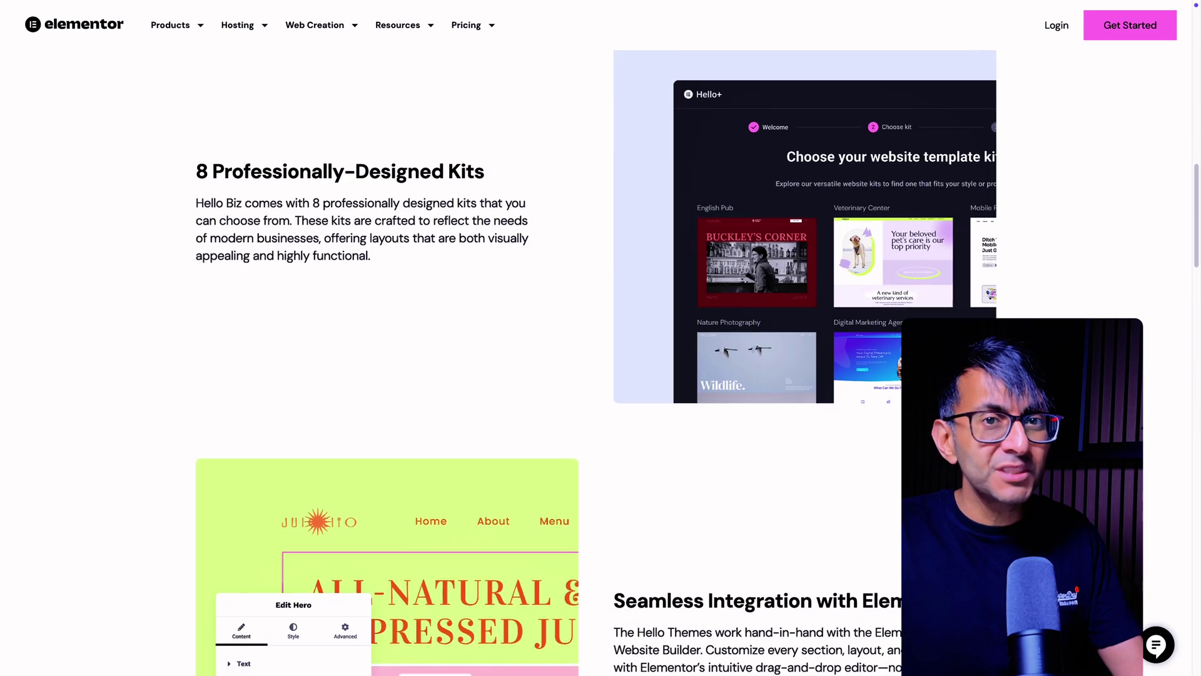
{"action": "scroll", "coordinate": [877, 336], "scroll_direction": "down", "scroll_amount": 4}
{"action": "scroll", "coordinate": [600, 337], "scroll_direction": "down", "scroll_amount": 5}
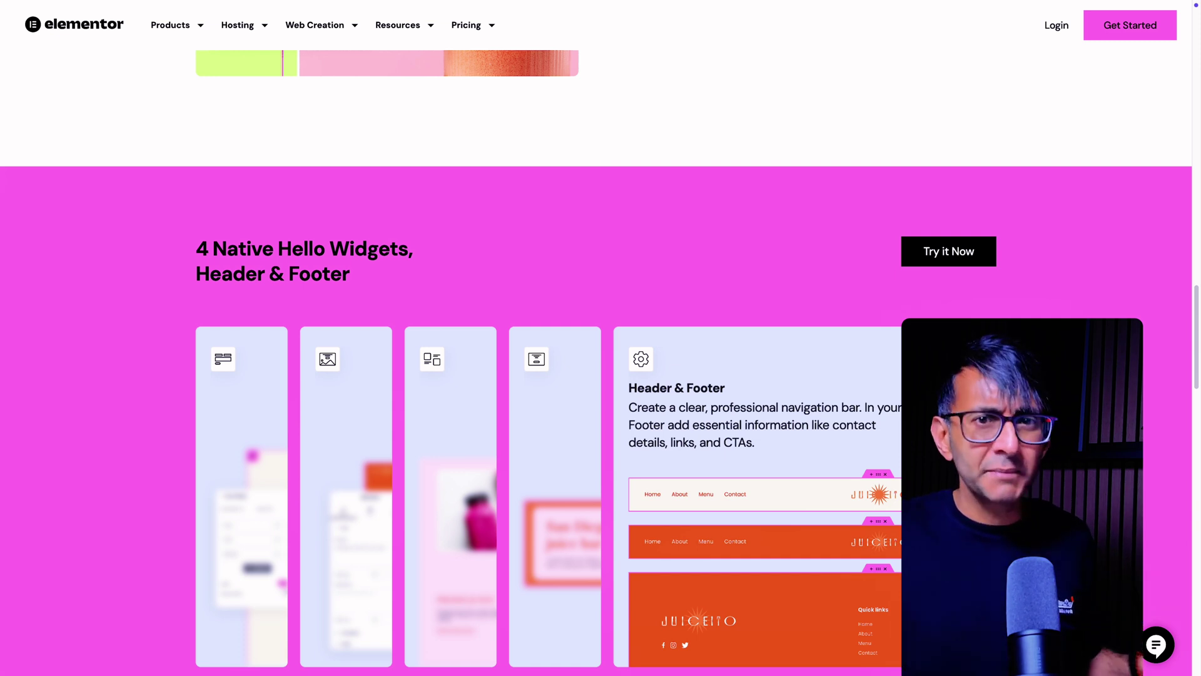
{"action": "scroll", "coordinate": [601, 337], "scroll_direction": "down", "scroll_amount": 2}
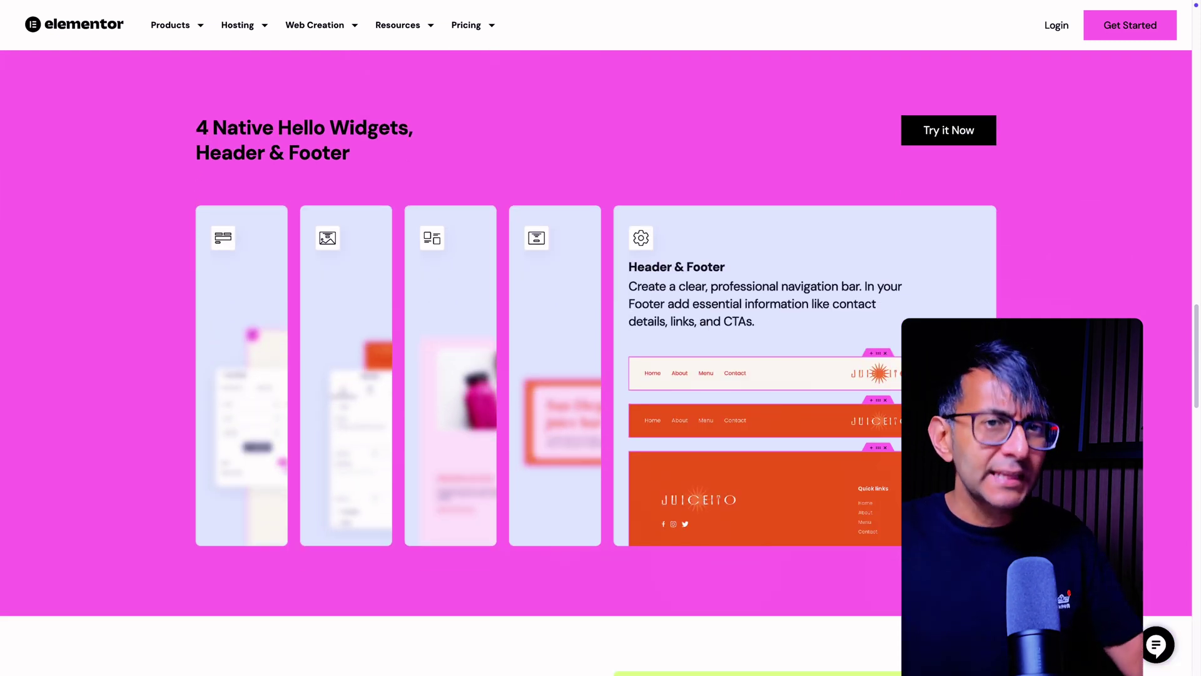
{"action": "scroll", "coordinate": [595, 338], "scroll_direction": "down", "scroll_amount": 1}
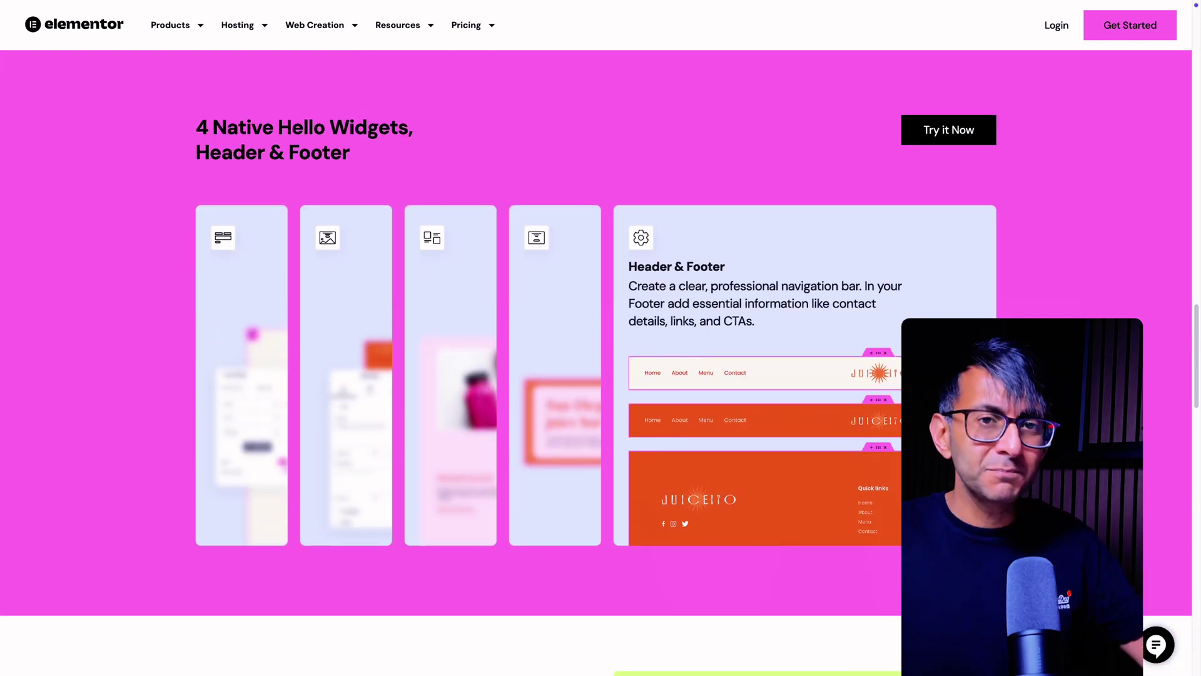